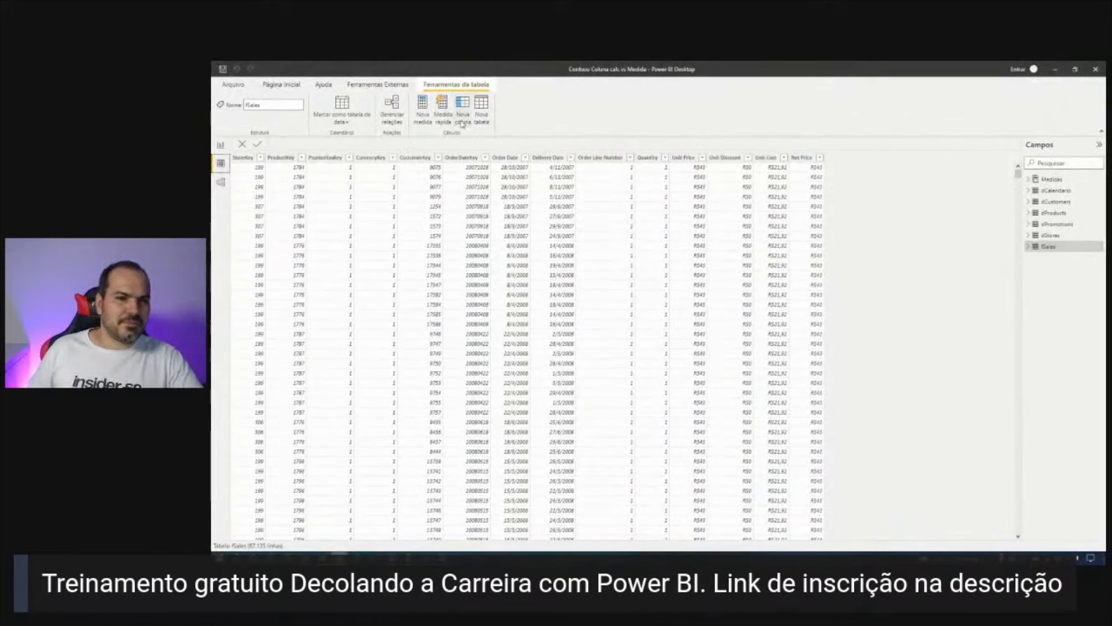
Add a calculated column to fSales defined as Sales amt Col = fSales[Quantity] * fSales[Net Price].
left_click(462, 123)
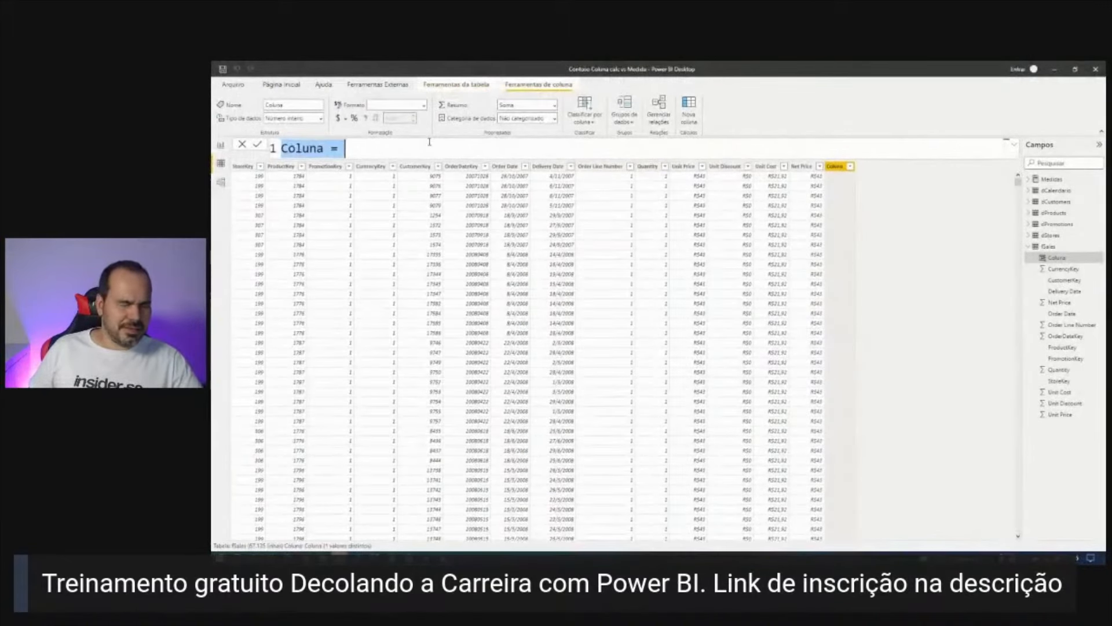
type("Sales amt")
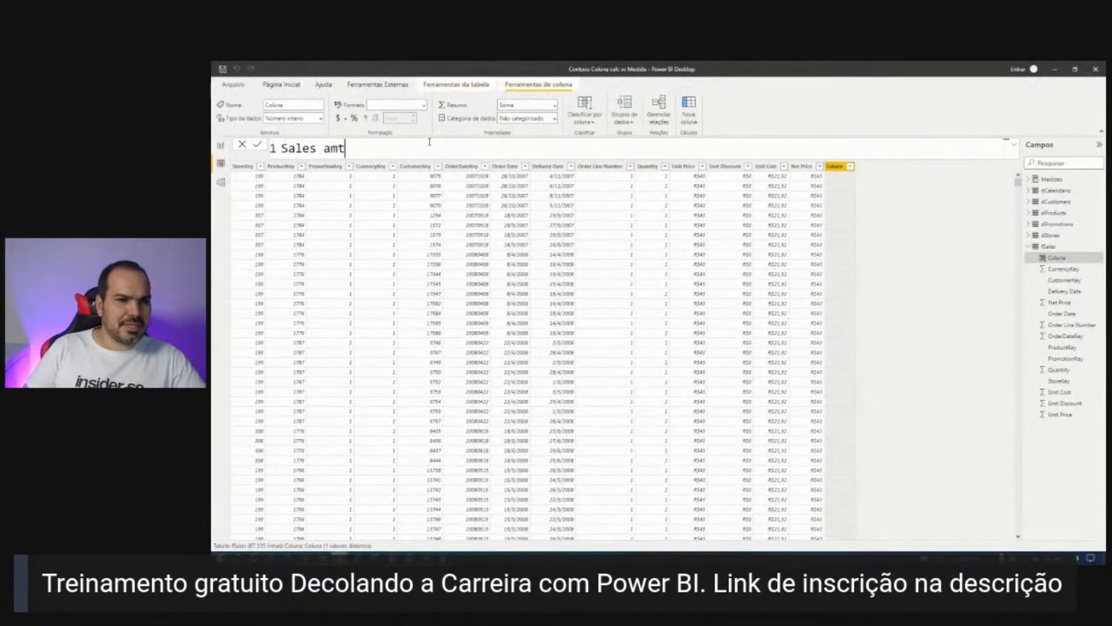
type(" Col")
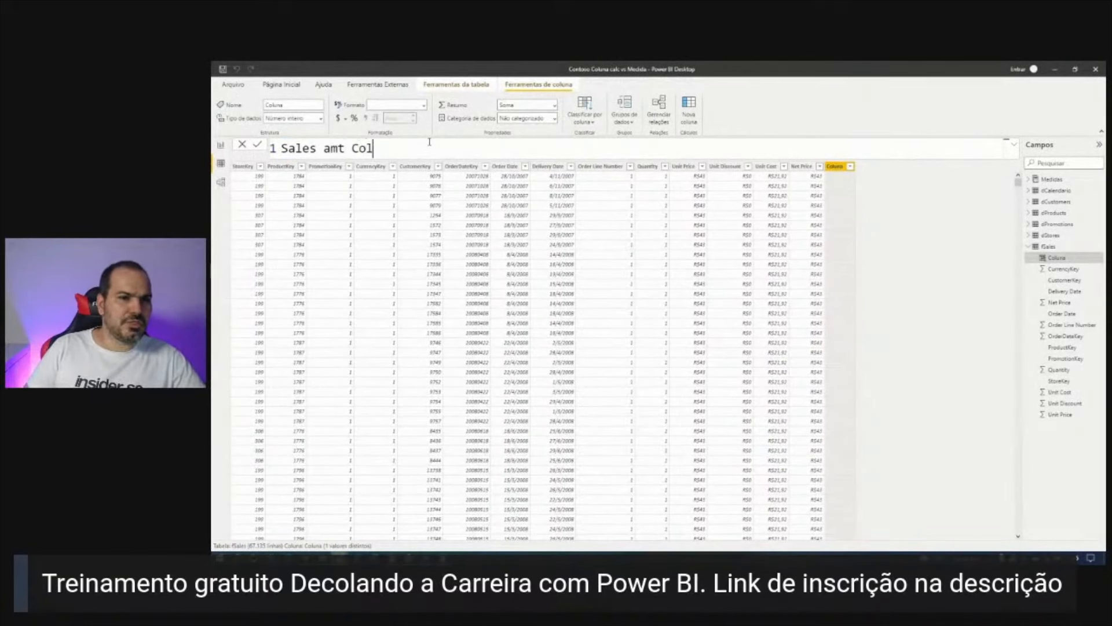
type(" = quant")
key("Tab")
type("* net")
key("Down")
key("Down")
key("Down")
key("Down")
key("Tab")
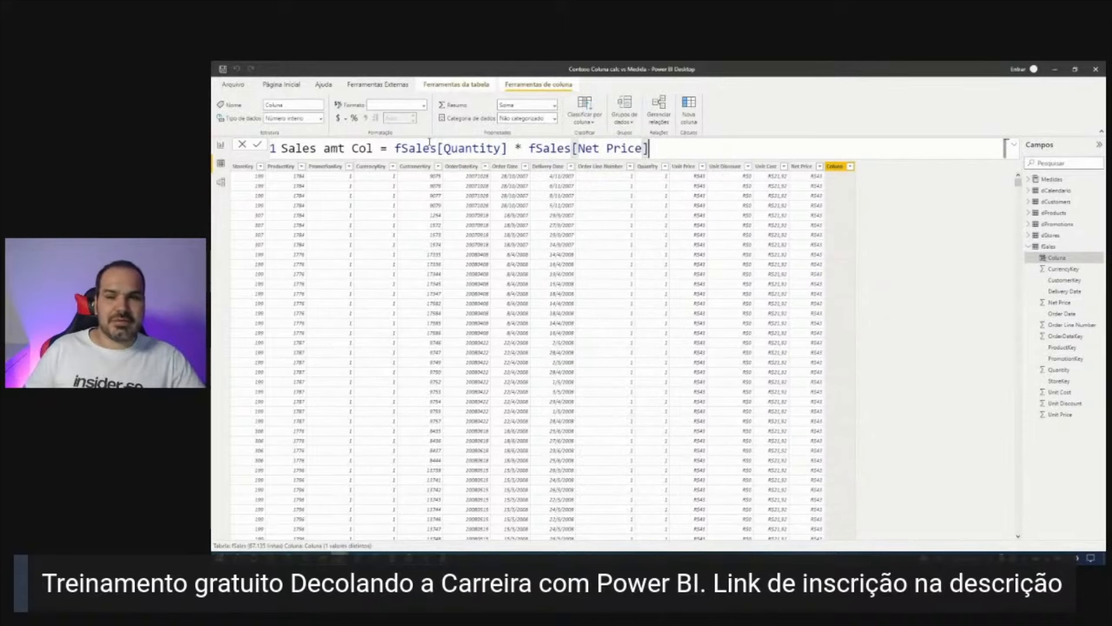
key("Return")
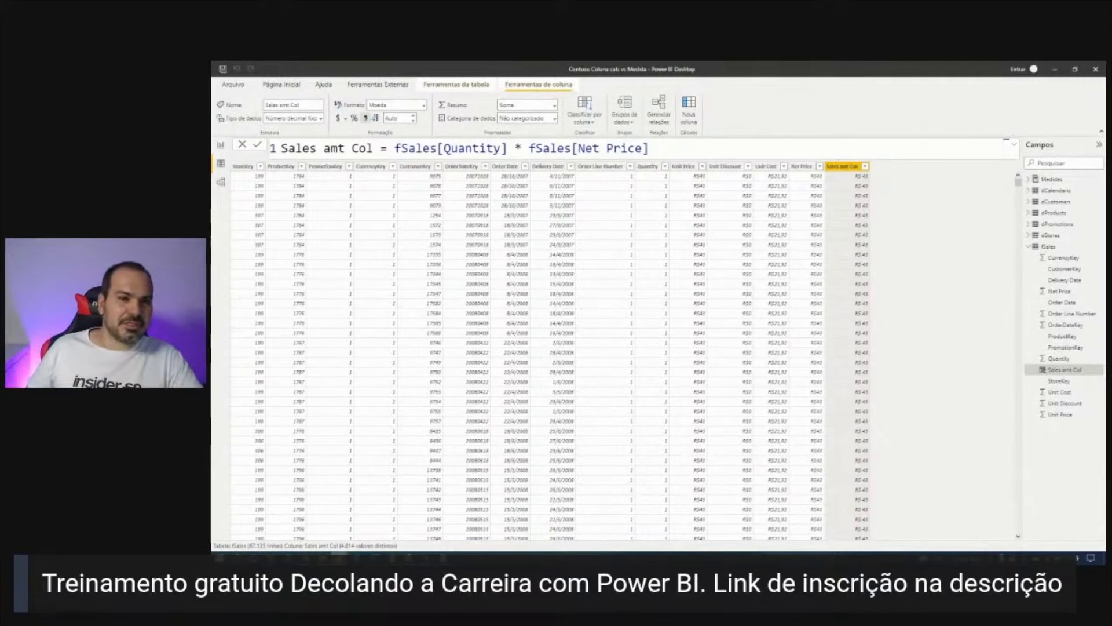
Insert a table visual on the report page and enlarge it across the middle of the canvas.
left_click(220, 145)
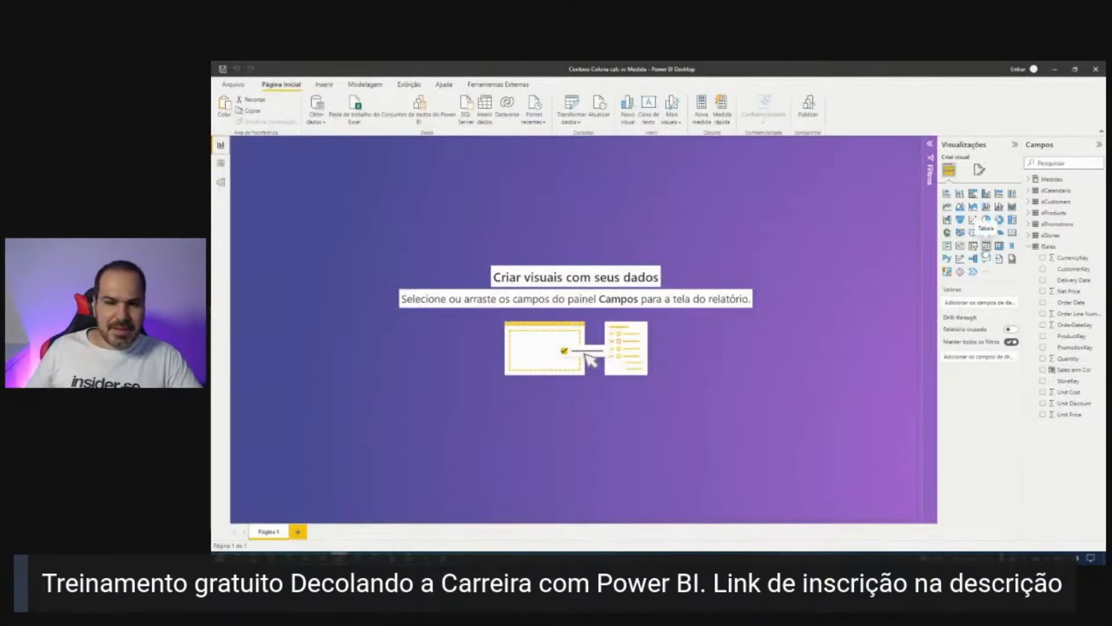
left_click(986, 246)
left_click_drag(329, 252, 417, 328)
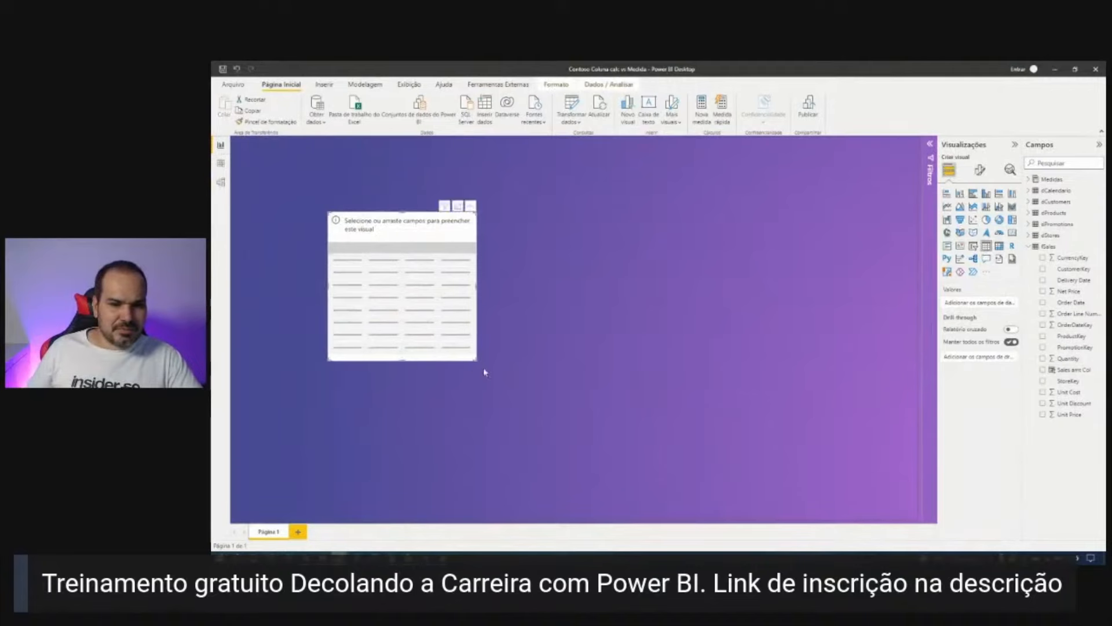
left_click_drag(476, 360, 659, 423)
Fill the table visual with Category from dProducts and Sales amt Col from fSales, sorted descending by Sales amt Col.
left_click_drag(1023, 268, 983, 248)
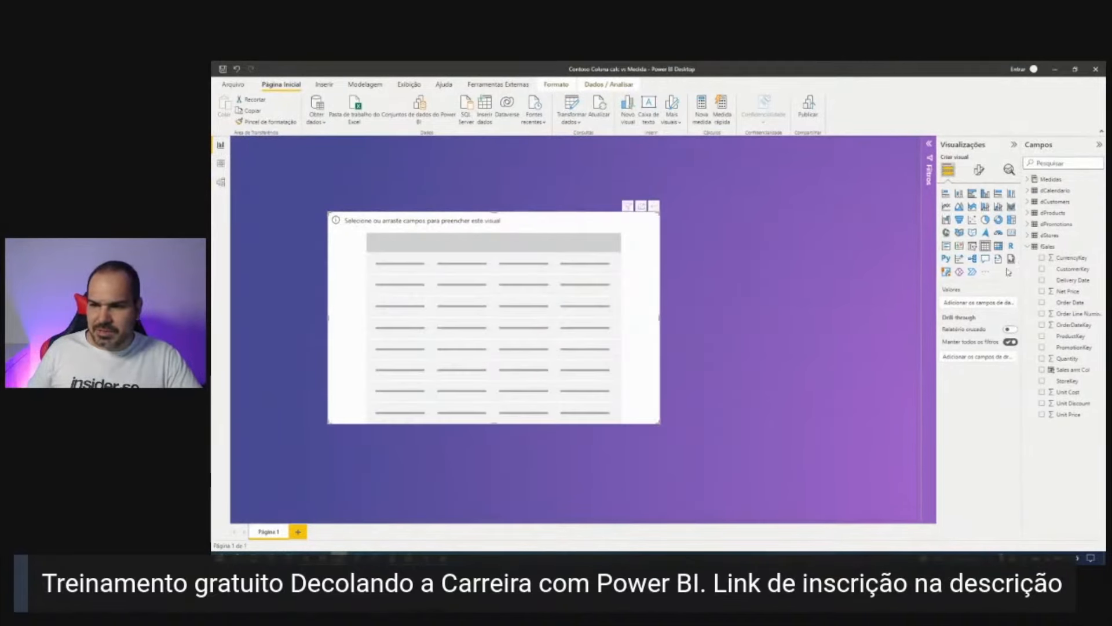
left_click(985, 214)
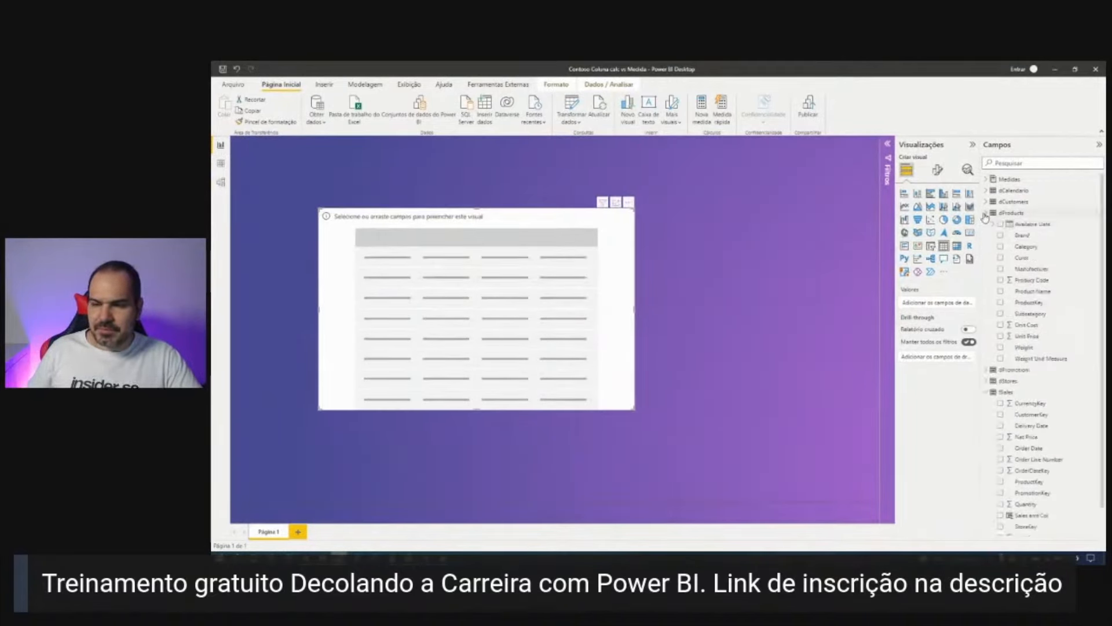
left_click_drag(1026, 246, 481, 247)
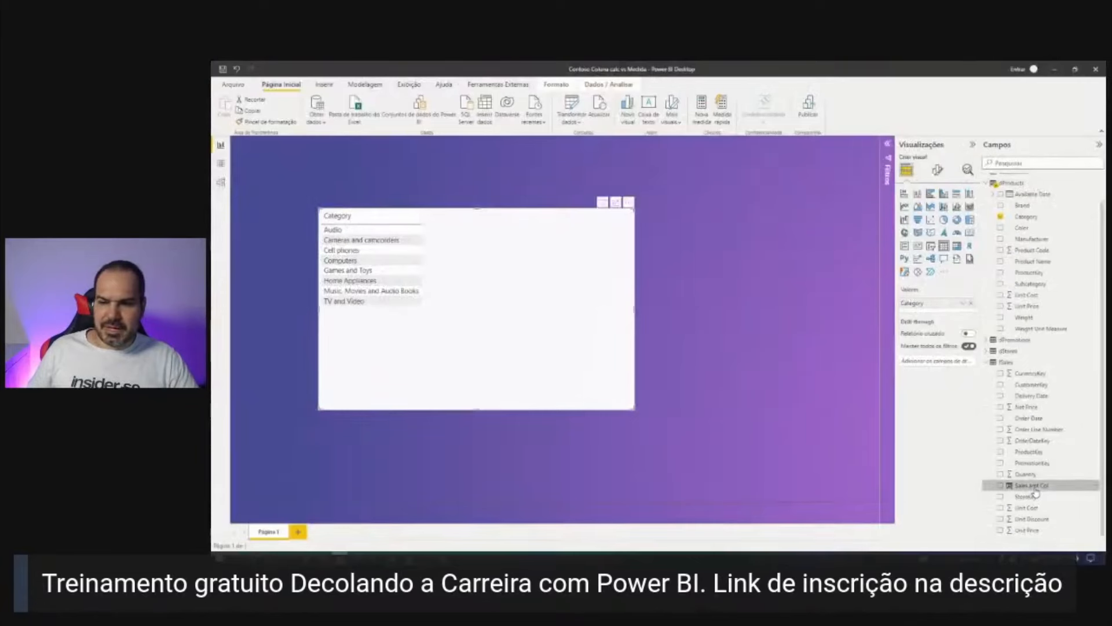
left_click_drag(979, 454, 460, 277)
left_click_drag(527, 284, 599, 305)
left_click(515, 236)
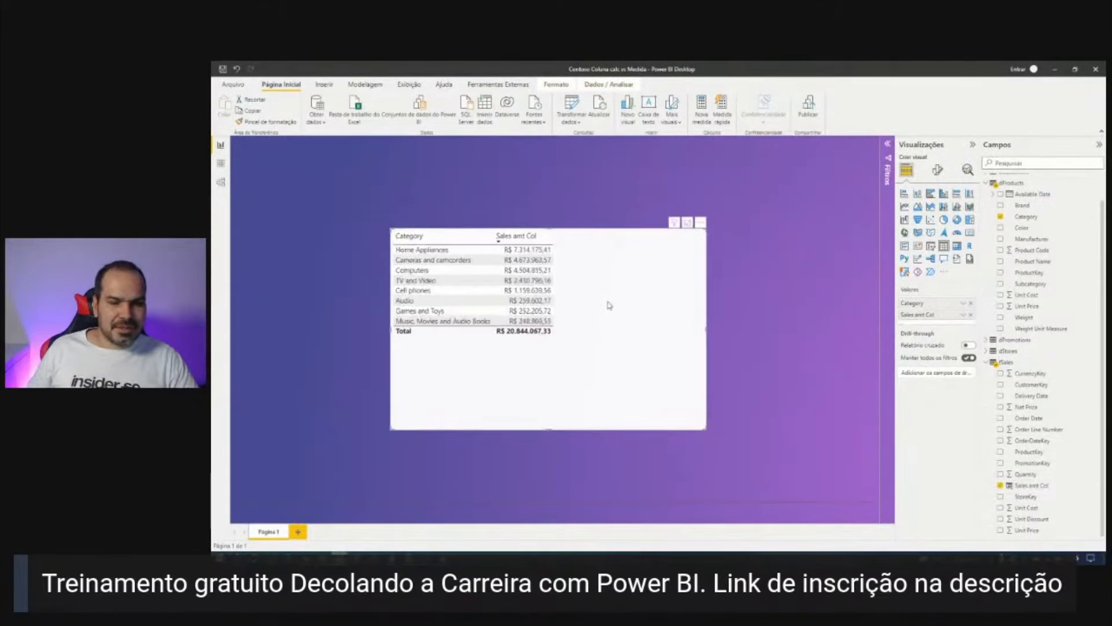
Set the font size of the table visual's values to 12.
left_click(938, 169)
left_click(929, 277)
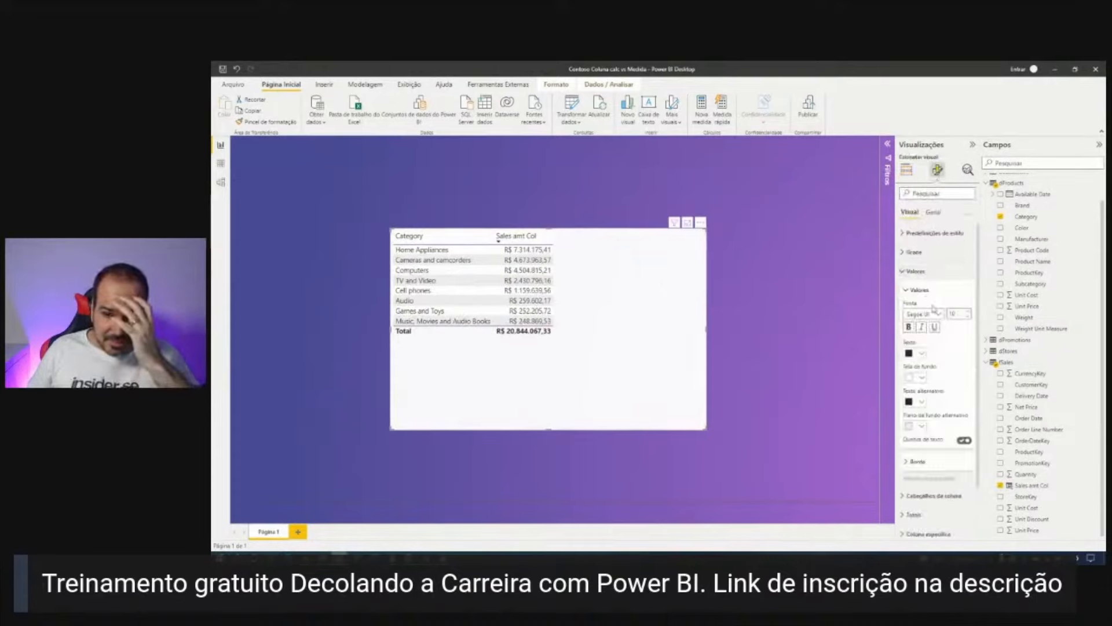
left_click(969, 313)
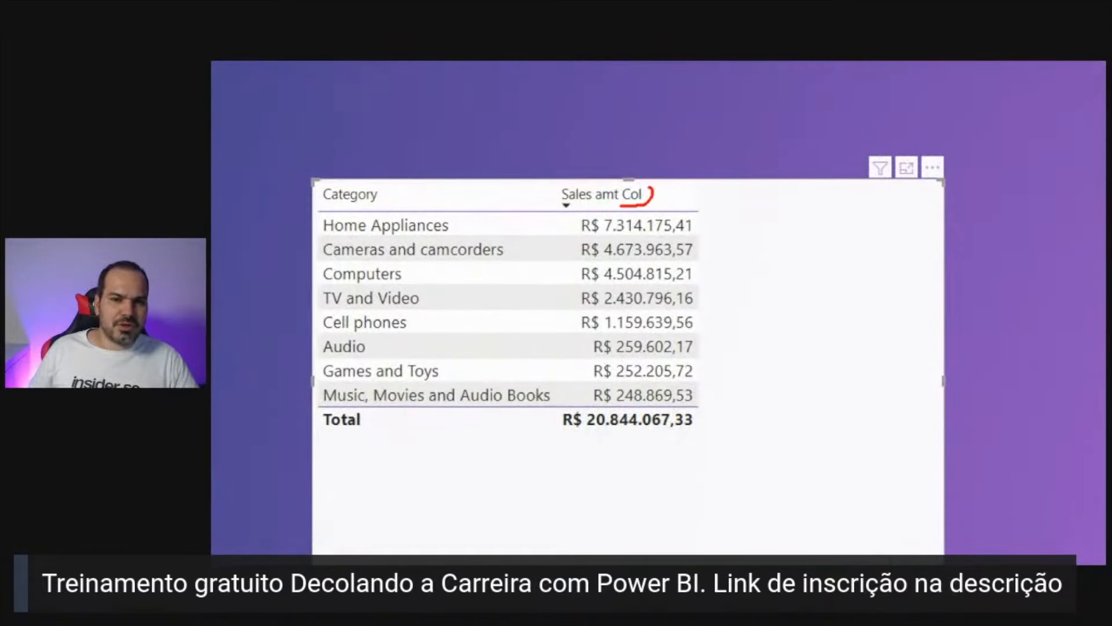
mouse_move(565, 220)
left_mouse_down()
mouse_move(718, 412)
mouse_move(723, 435)
left_mouse_up()
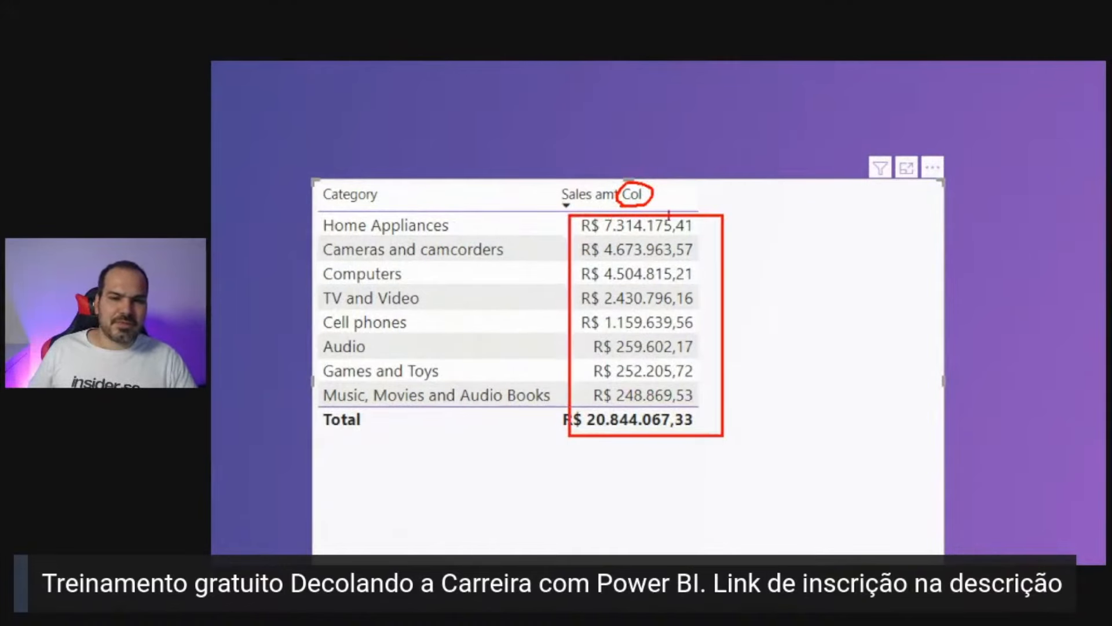
key("Escape")
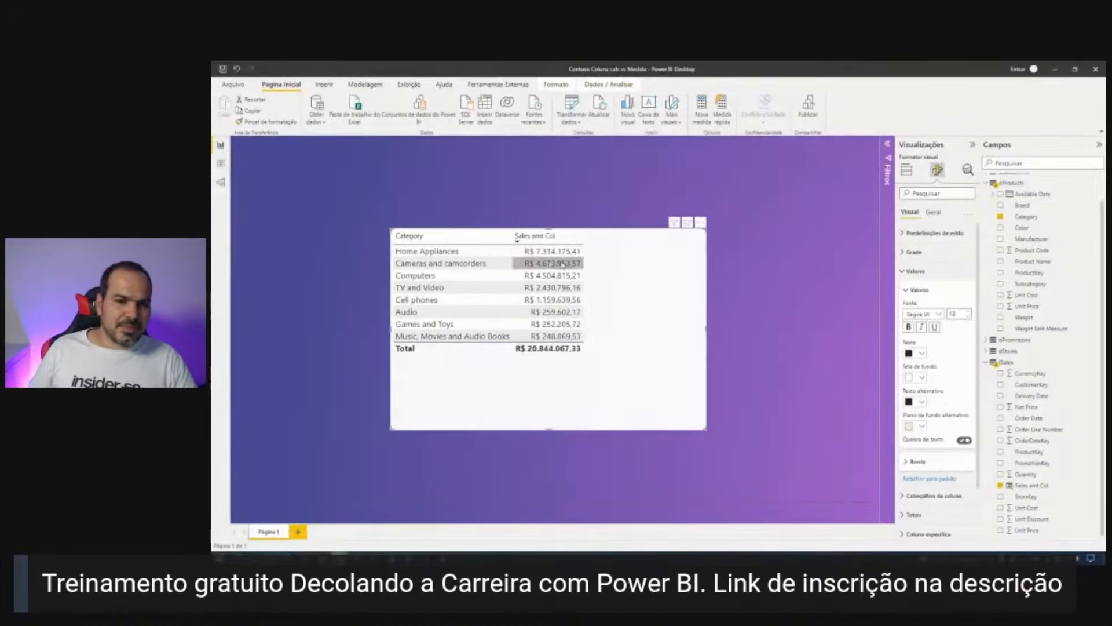
Add a calculated column to fSales defined as Total cost col = fSales[Quantity] * fSales[Unit Cost].
left_click(220, 167)
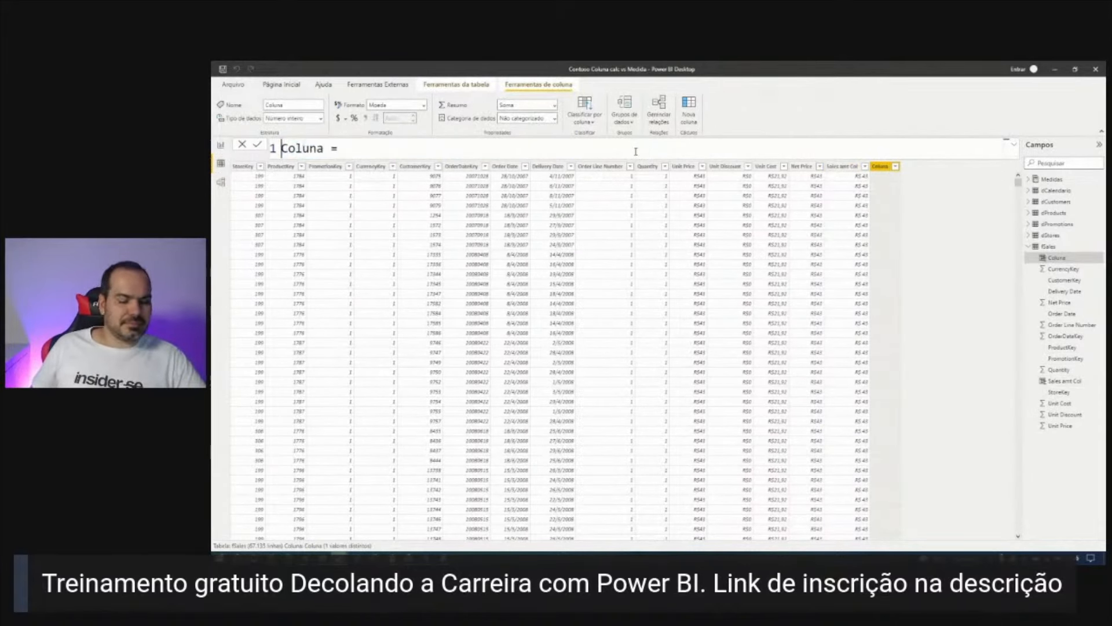
type("Total ")
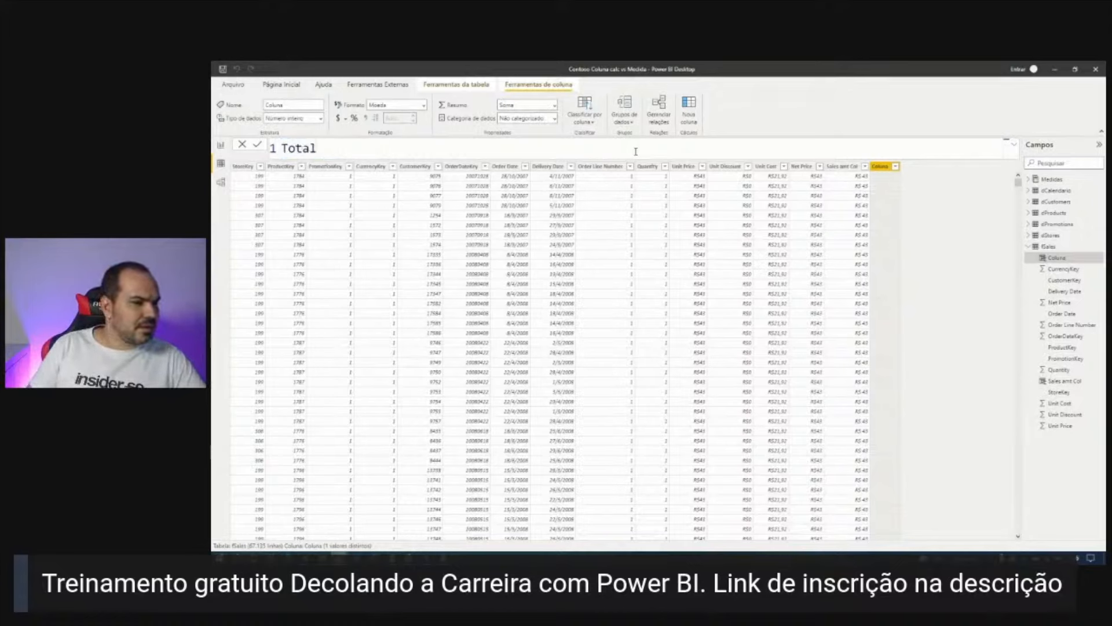
type("cost col = quant")
key("Tab")
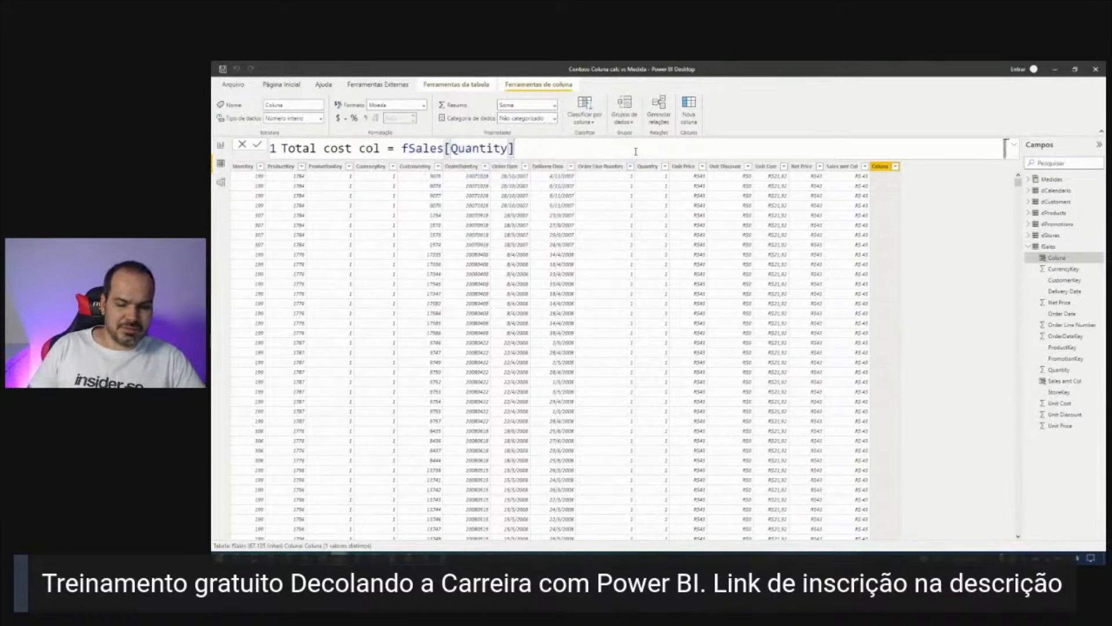
type("* unit")
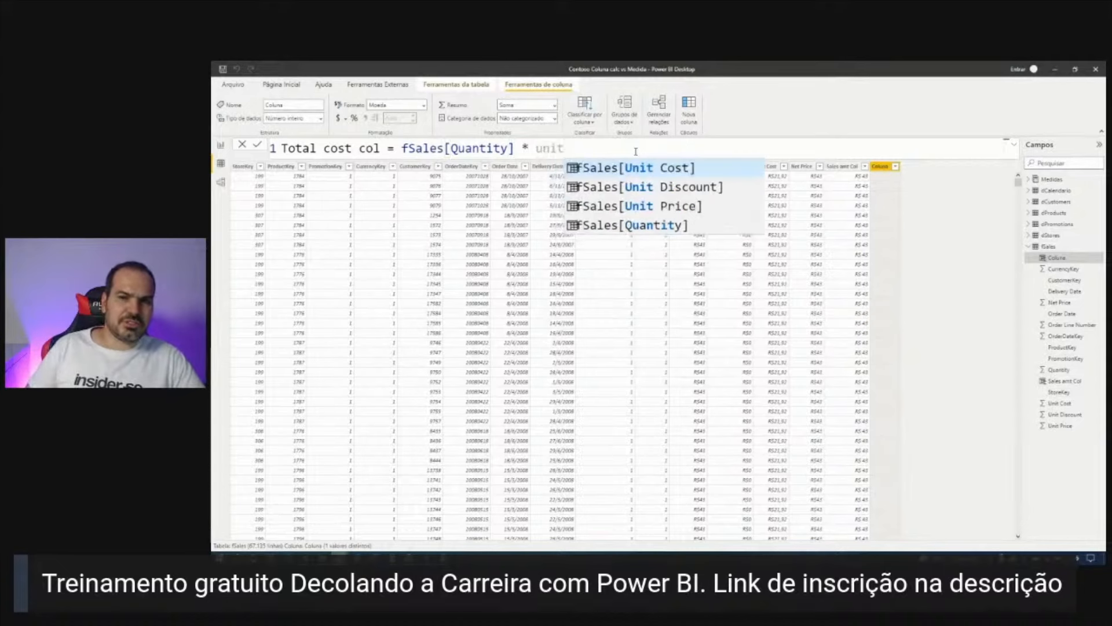
key("Tab")
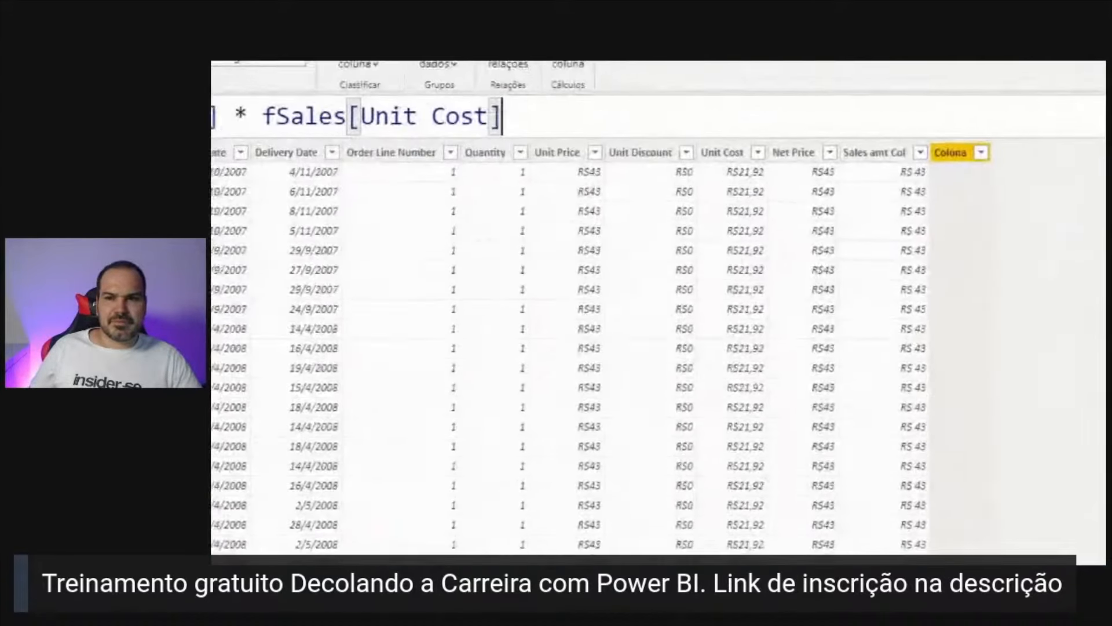
left_click_drag(471, 146, 524, 166)
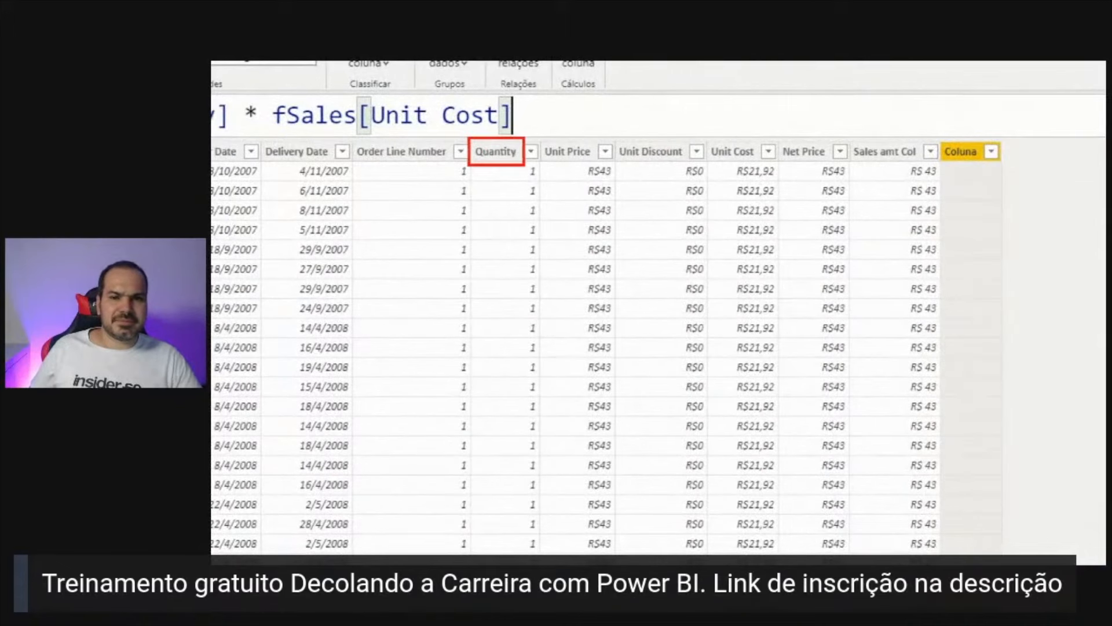
left_click_drag(691, 138, 760, 165)
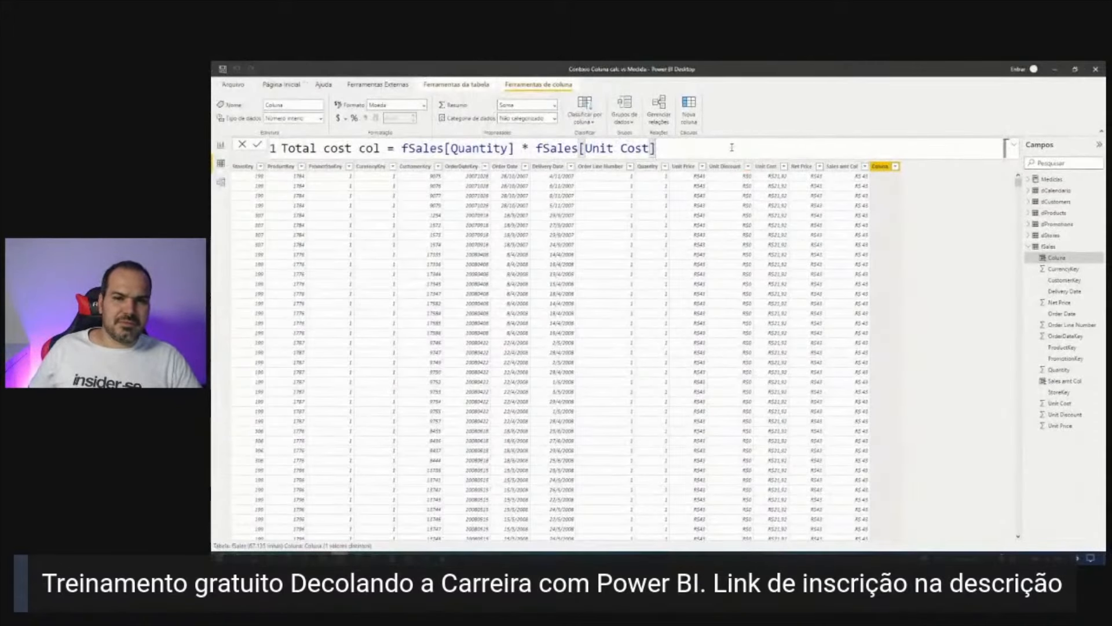
key("Return")
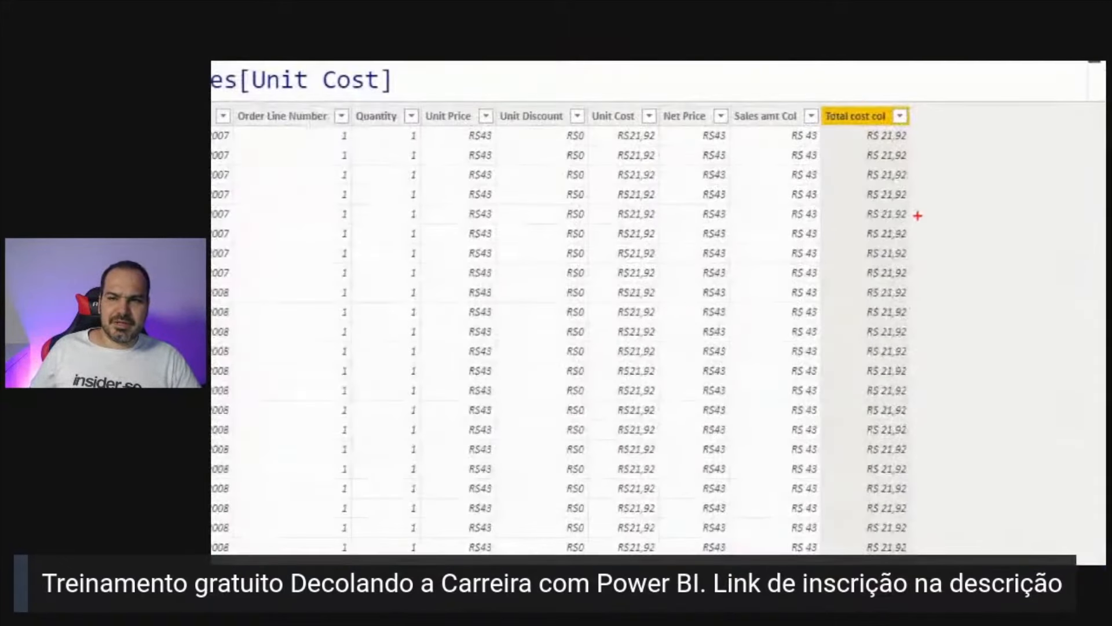
Add the Total cost col field to the table visual on the report page.
left_click(220, 145)
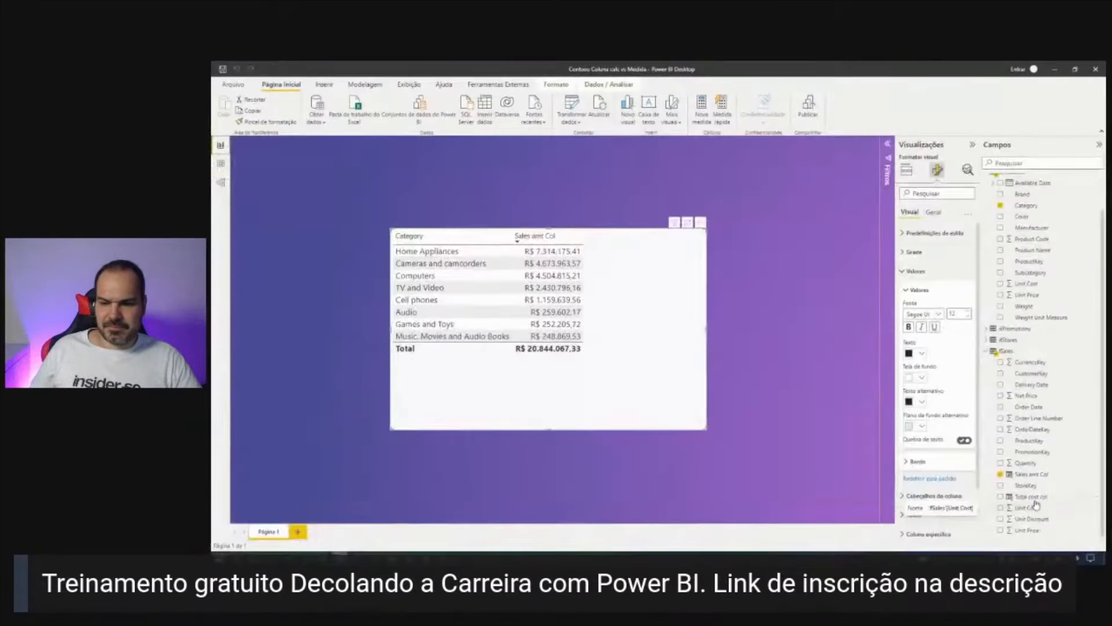
left_click_drag(964, 488, 646, 312)
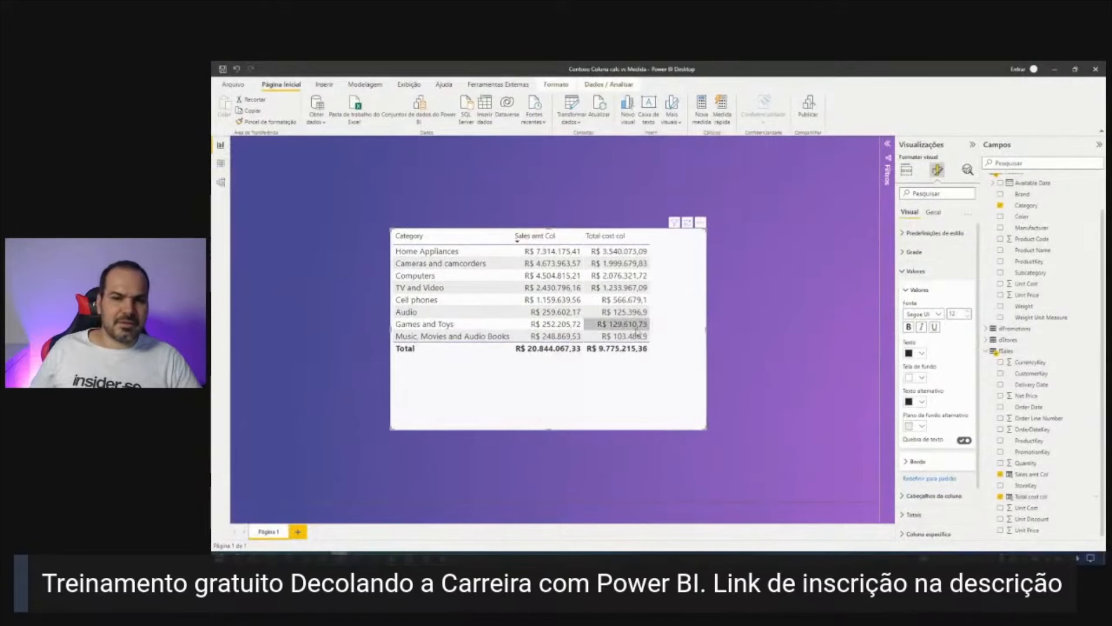
Increase the font size of the table's values further and widen the visual so both amount columns fit.
left_click(968, 312)
left_click(968, 312)
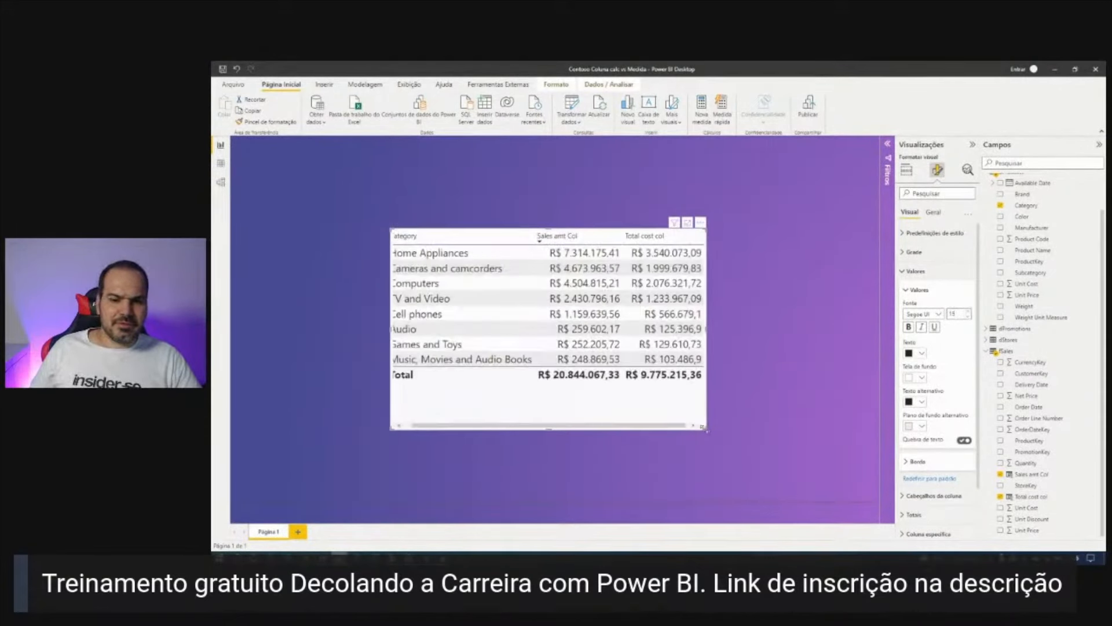
left_click_drag(703, 427, 782, 440)
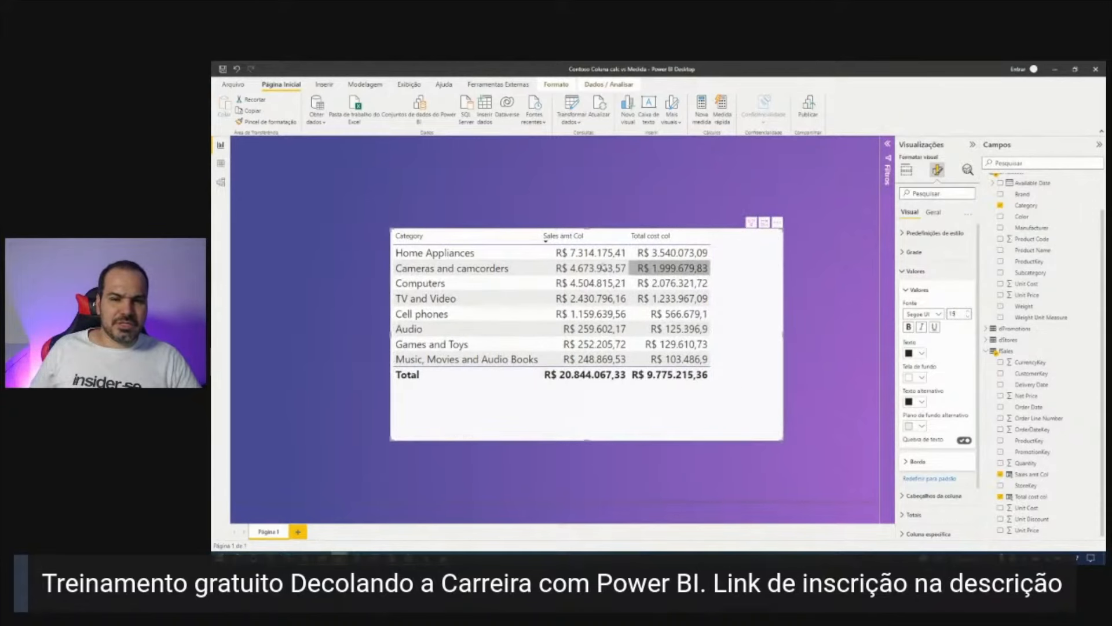
left_click_drag(629, 233, 728, 372)
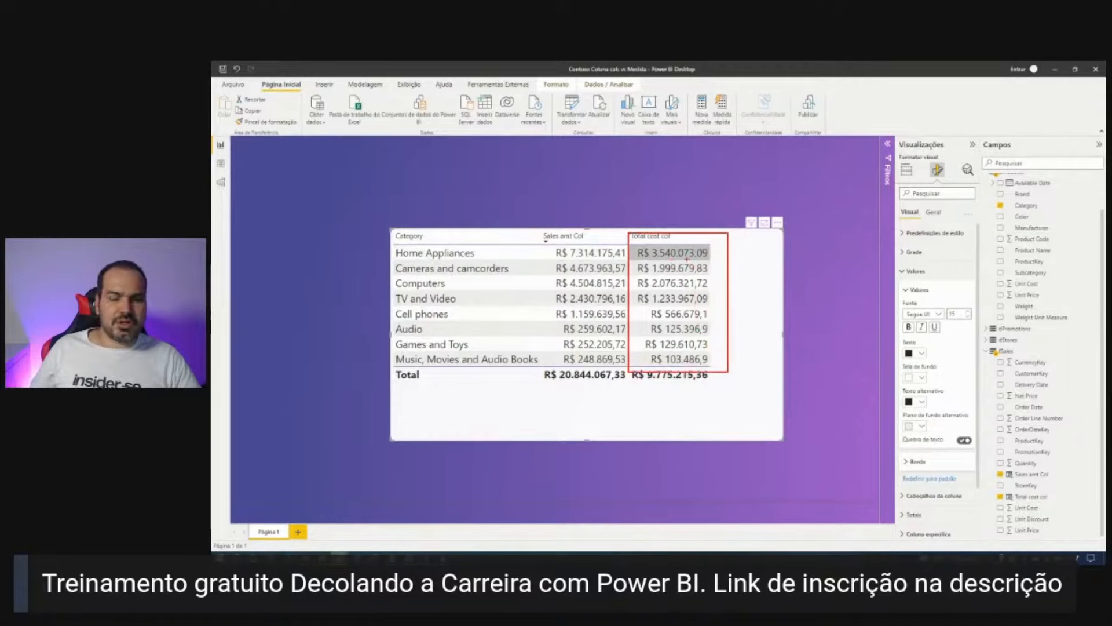
left_click_drag(716, 250, 753, 261)
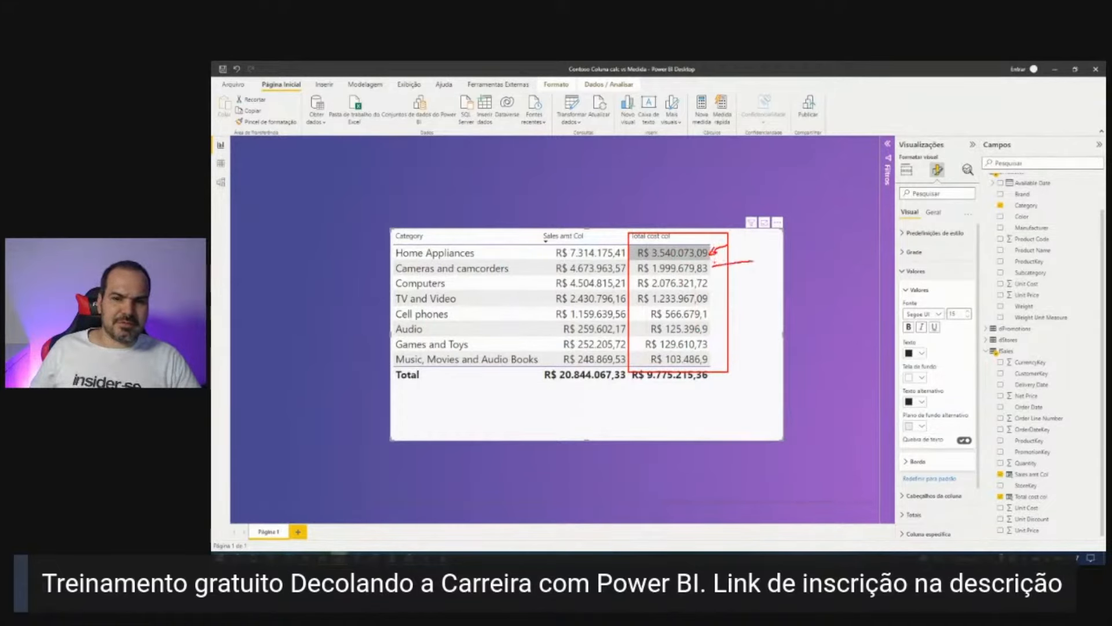
key("Escape")
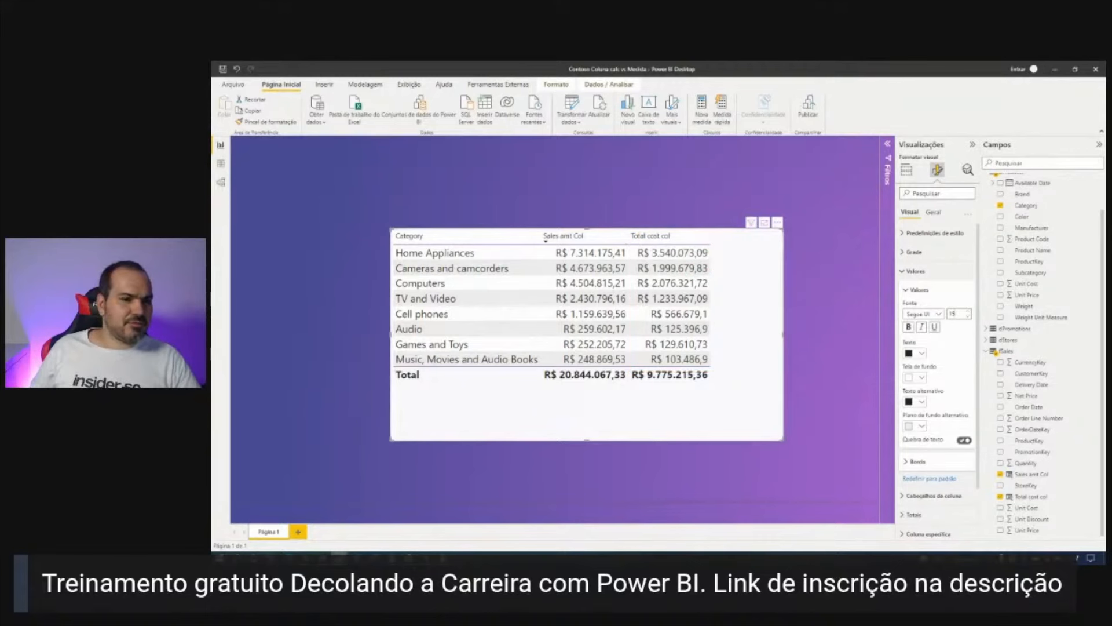
Add a calculated column named Margin to fSales and begin its formula with fSales[Total cost col] followed by the division operator.
left_click(220, 163)
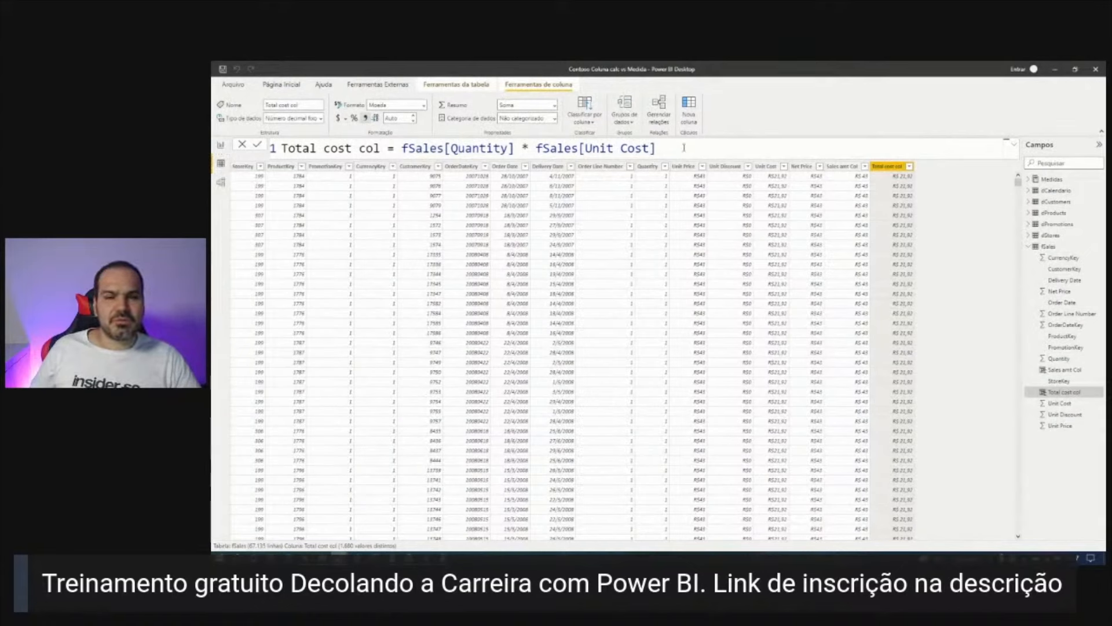
left_click(694, 122)
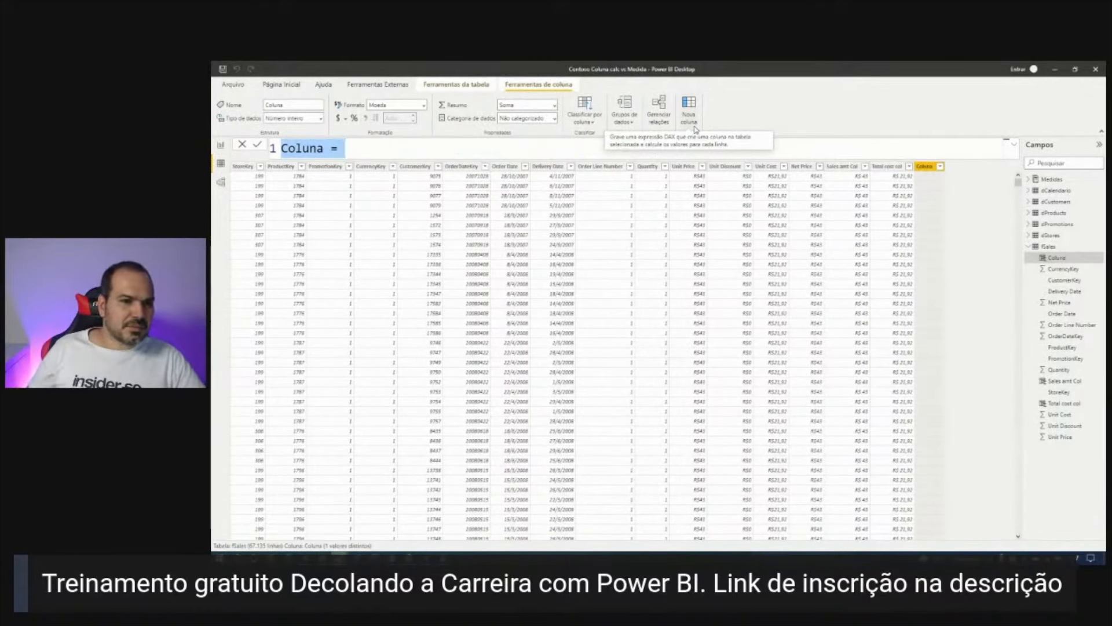
type("Margi")
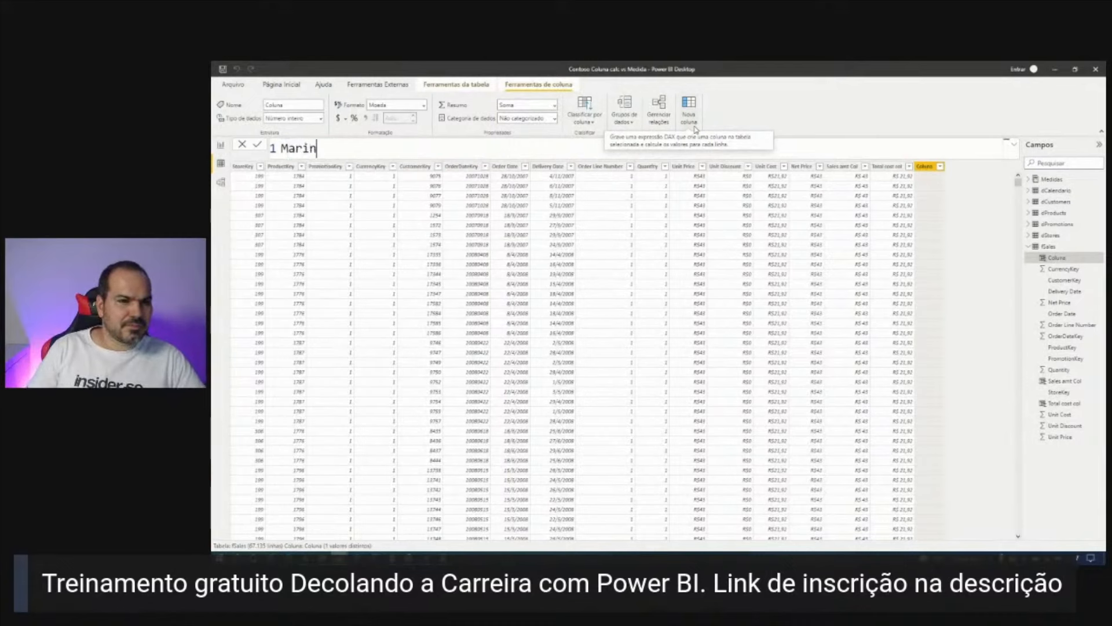
type("n =")
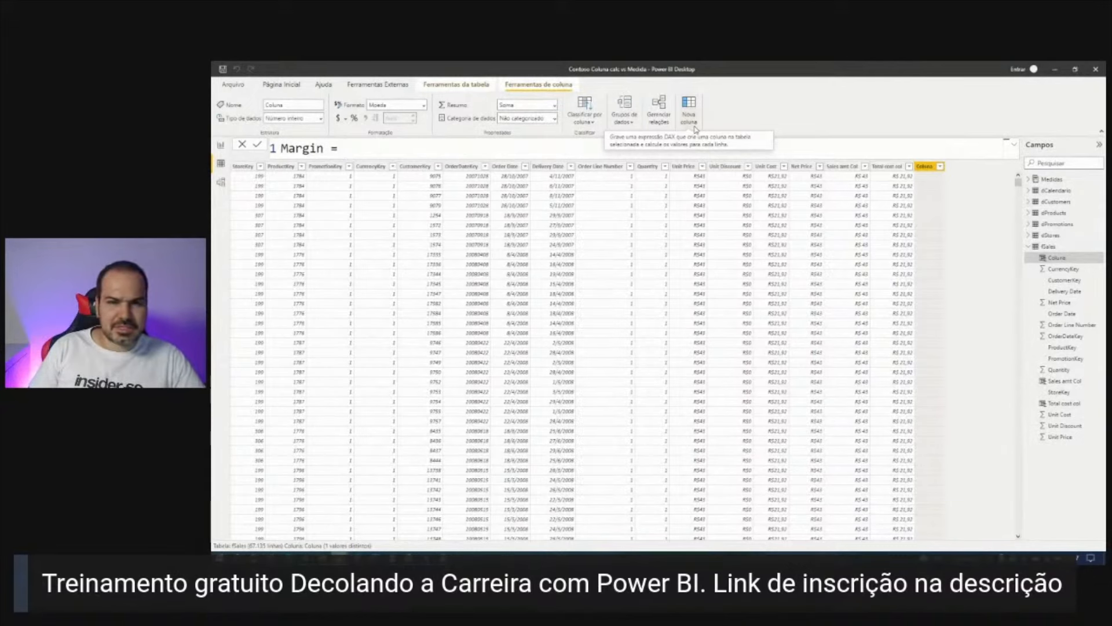
type("total")
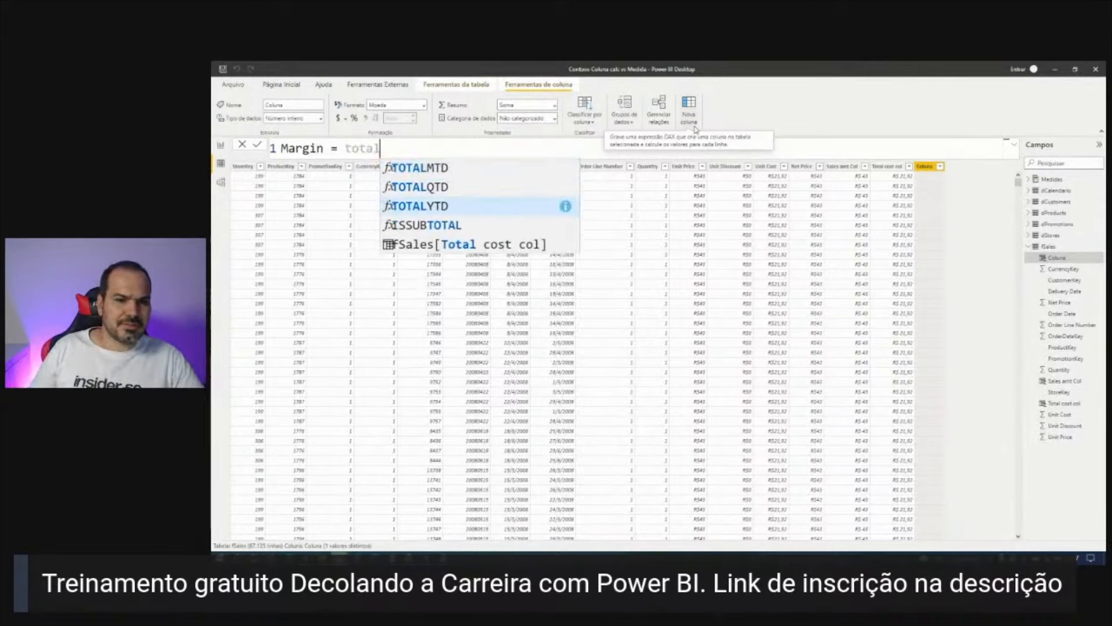
key("Down")
key("Down")
key("Tab")
type("/ ")
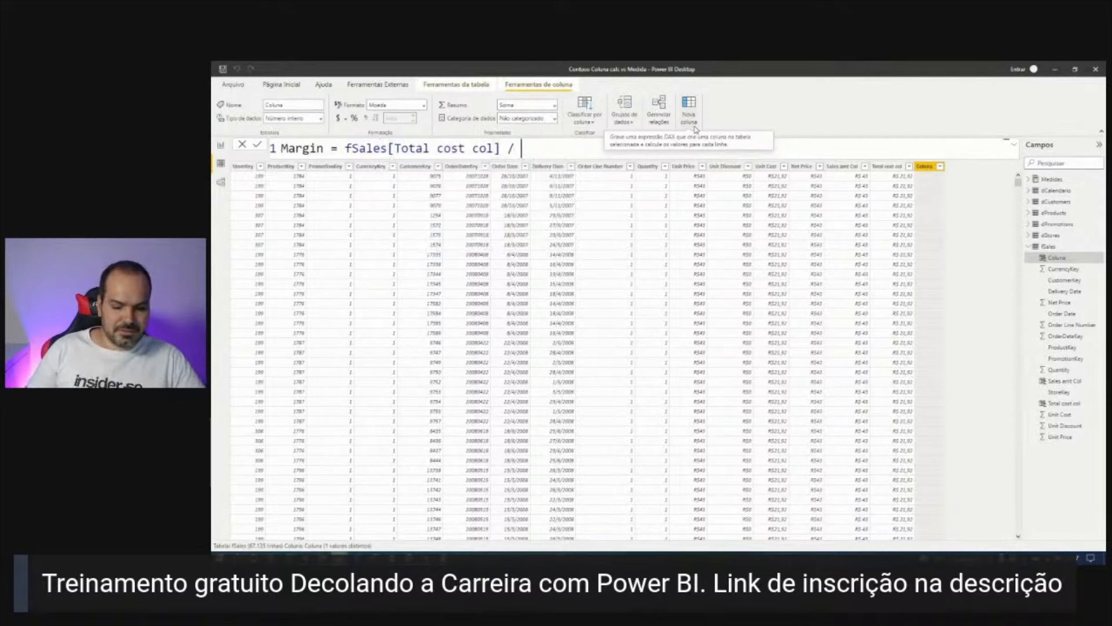
type("sales")
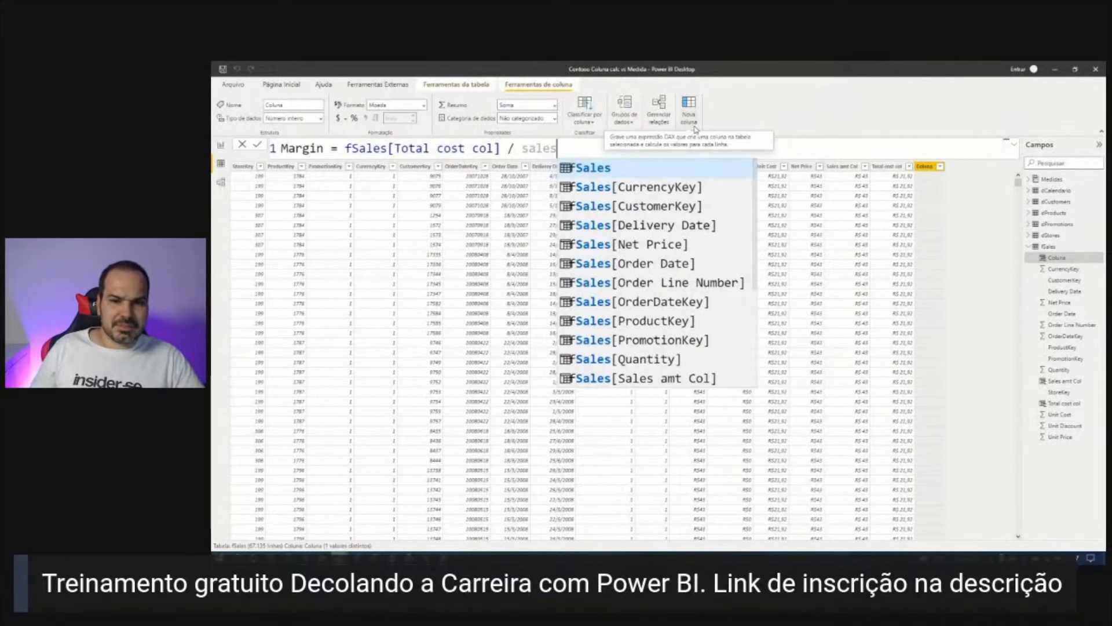
type(" amo")
key("Tab")
key("BackSpace")
key("BackSpace")
key("BackSpace")
key("BackSpace")
key("BackSpace")
key("BackSpace")
key("BackSpace")
key("BackSpace")
key("BackSpace")
key("BackSpace")
key("BackSpace")
key("BackSpace")
key("BackSpace")
key("BackSpace")
key("BackSpace")
key("BackSpace")
key("BackSpace")
key("BackSpace")
key("BackSpace")
key("BackSpace")
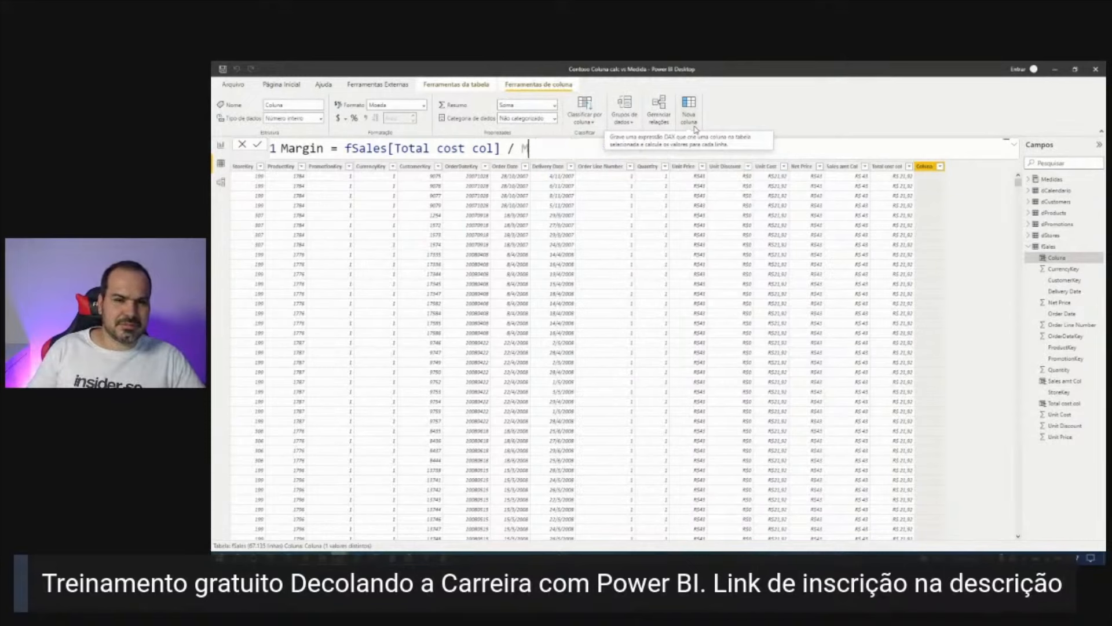
key("BackSpace")
type("sales amn")
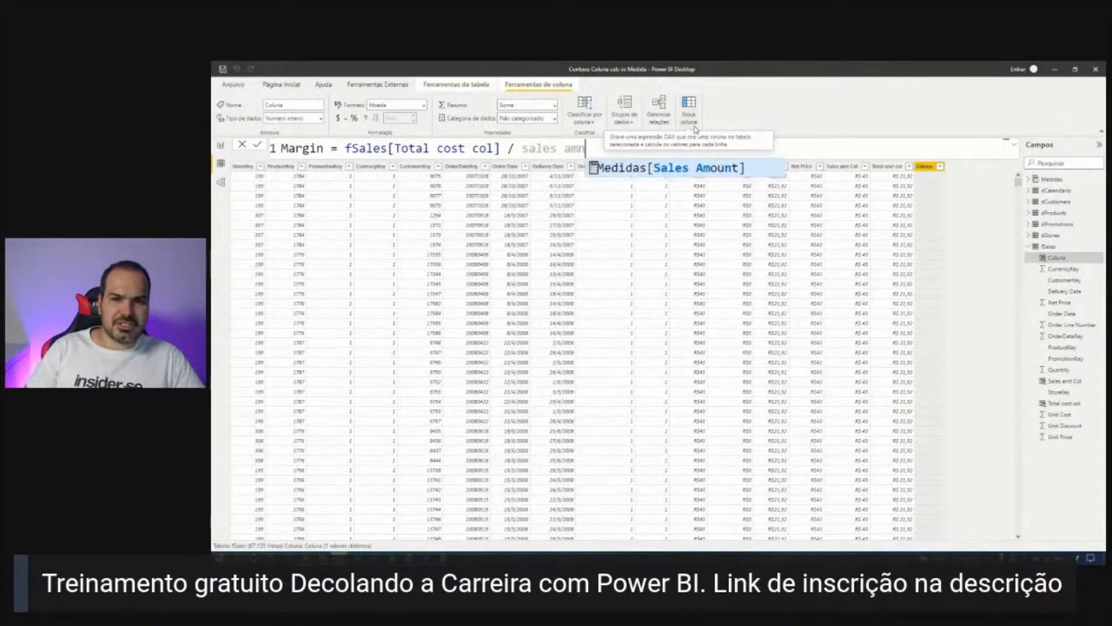
key("Home")
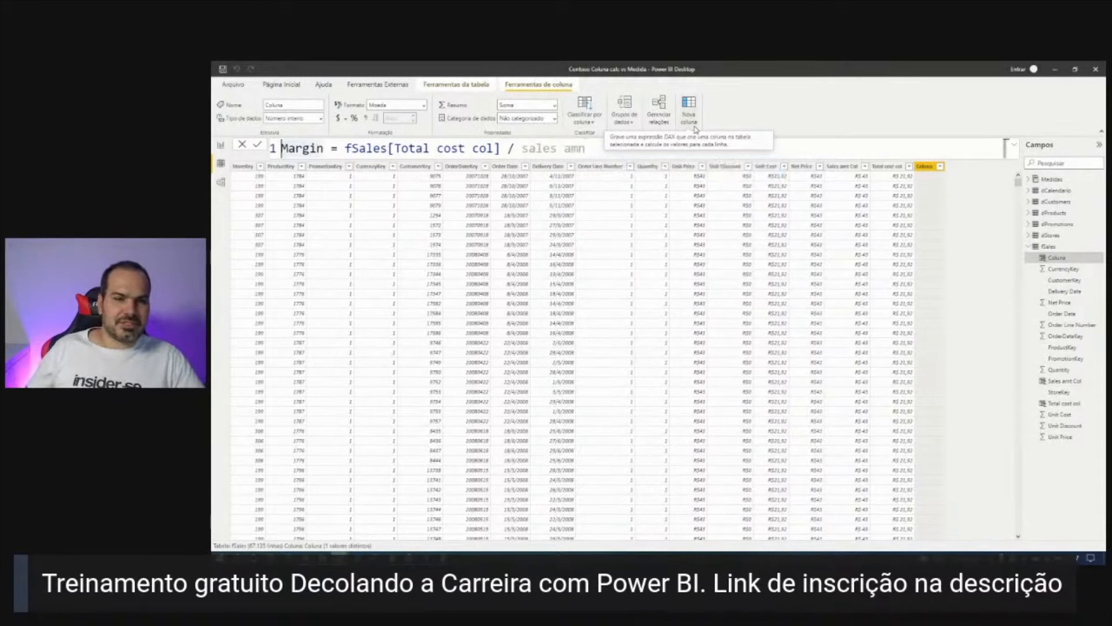
left_click(606, 148)
key("BackSpace")
key("BackSpace")
key("BackSpace")
key("BackSpace")
key("BackSpace")
key("BackSpace")
key("BackSpace")
key("BackSpace")
Complete the Margin formula with fSales[Sales amt Col] as the divisor, commit it, and format the column as a percentage.
type("ales")
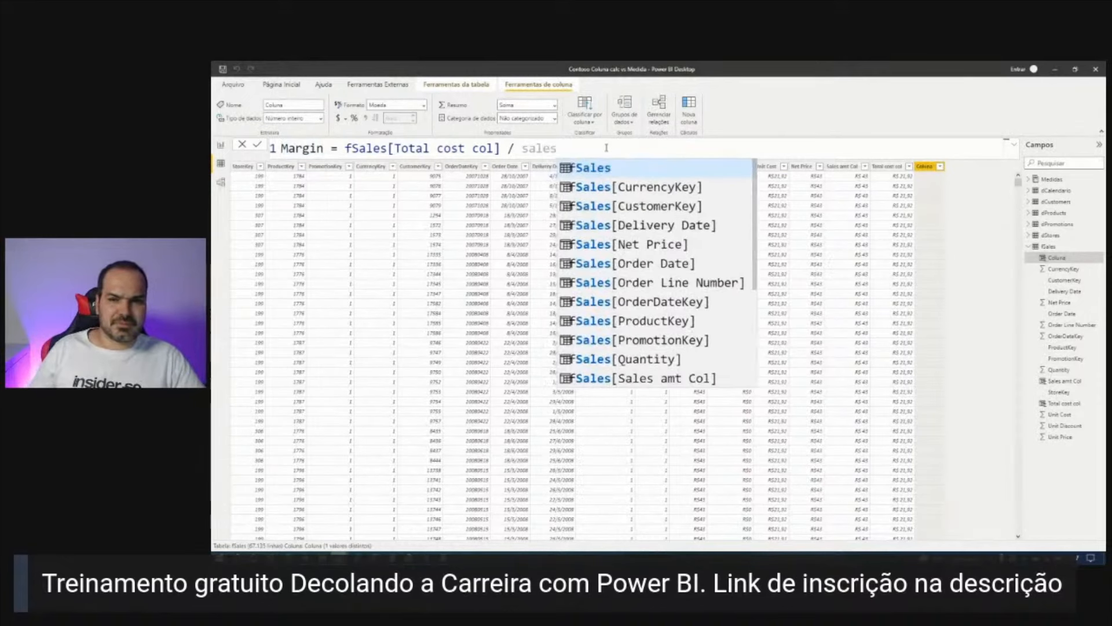
key("Down")
key("Down")
key("Down")
key("Down")
key("Down")
key("Down")
key("Down")
key("Down")
key("Down")
key("Down")
key("Down")
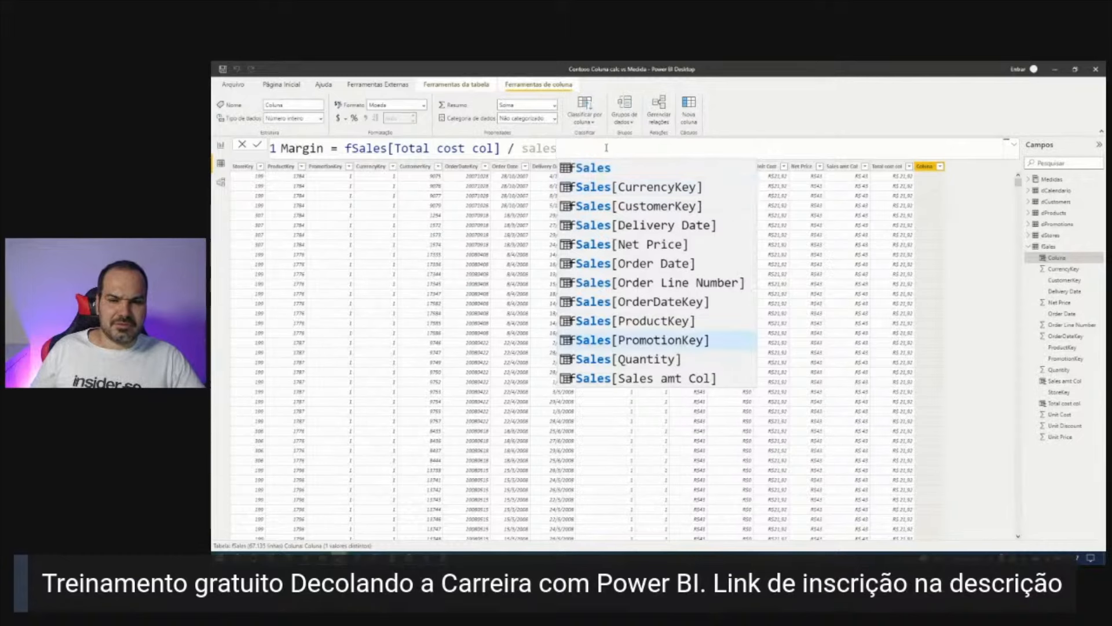
key("Tab")
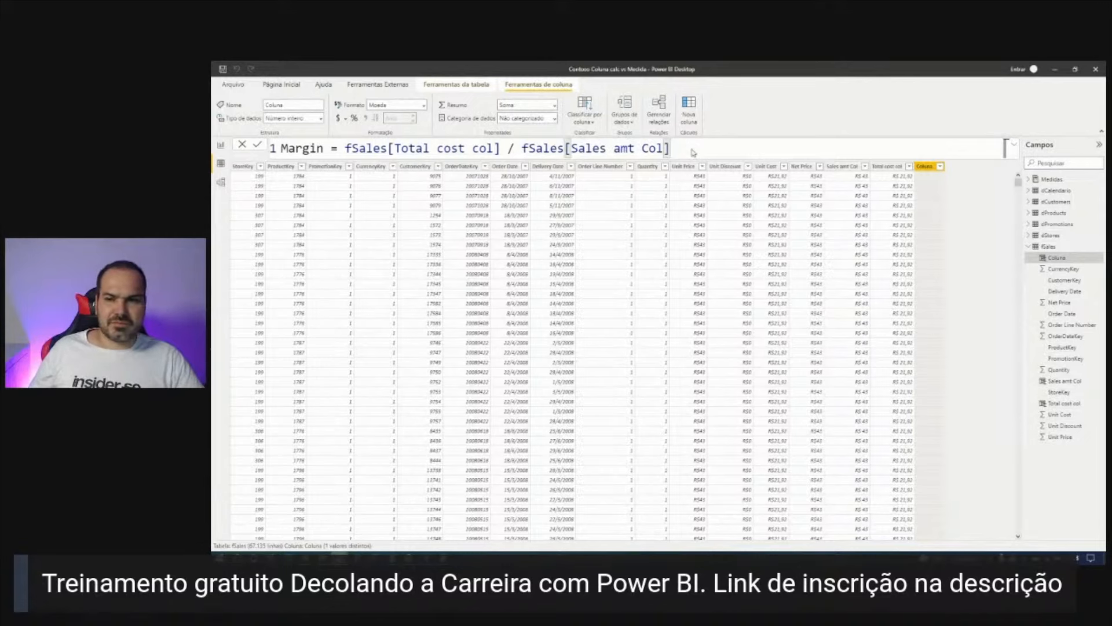
key("Return")
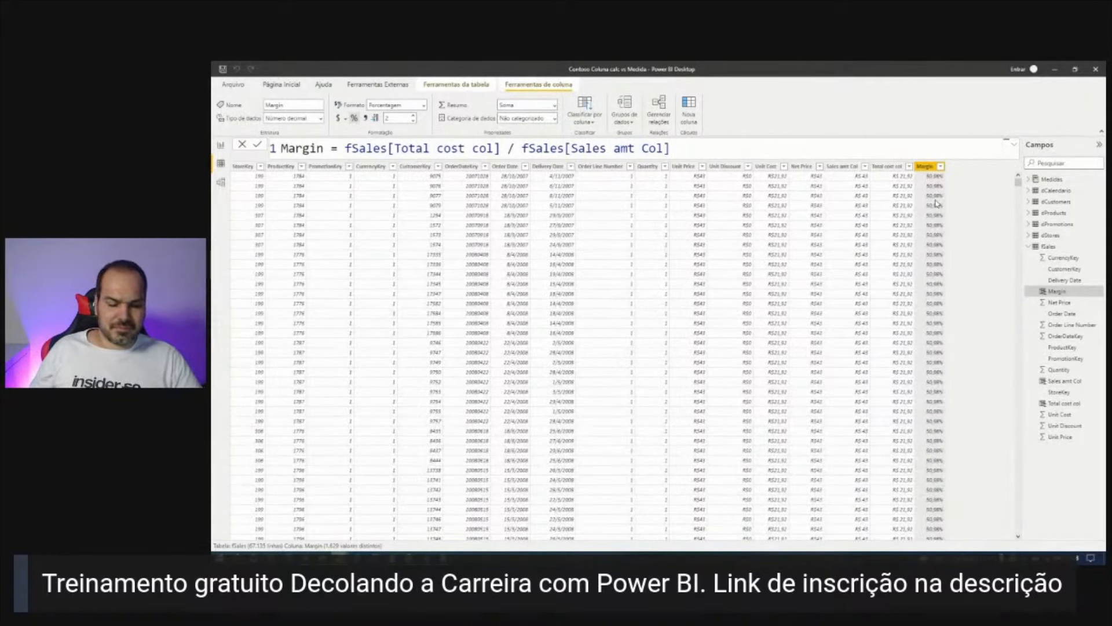
Look through the Margin column's rows and open its filter list of distinct values.
scroll(937, 223, "down", 8)
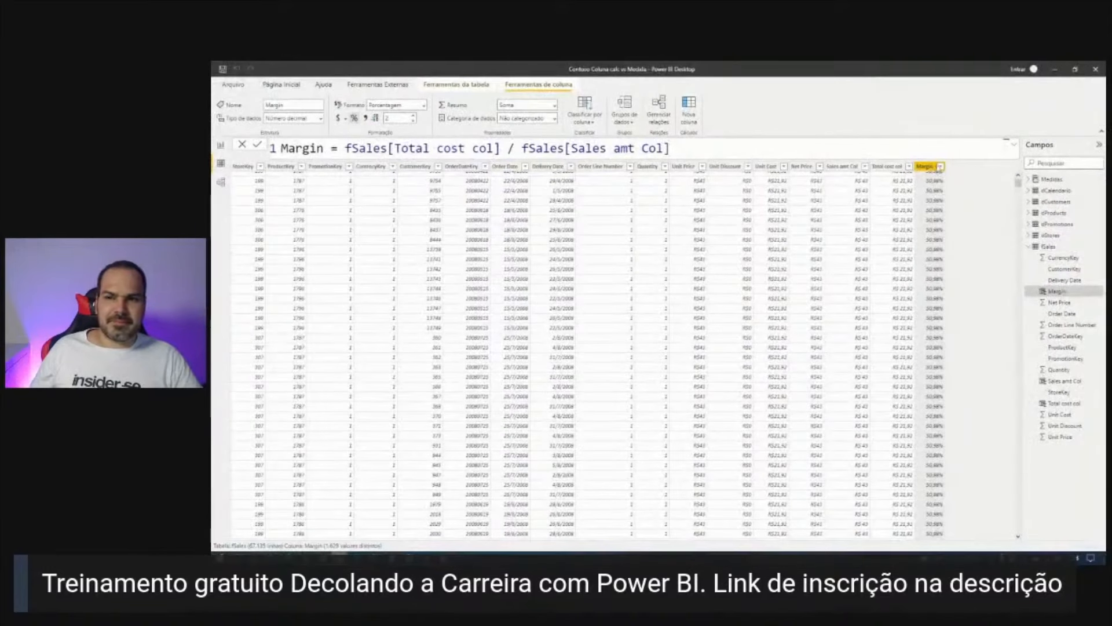
left_click(941, 168)
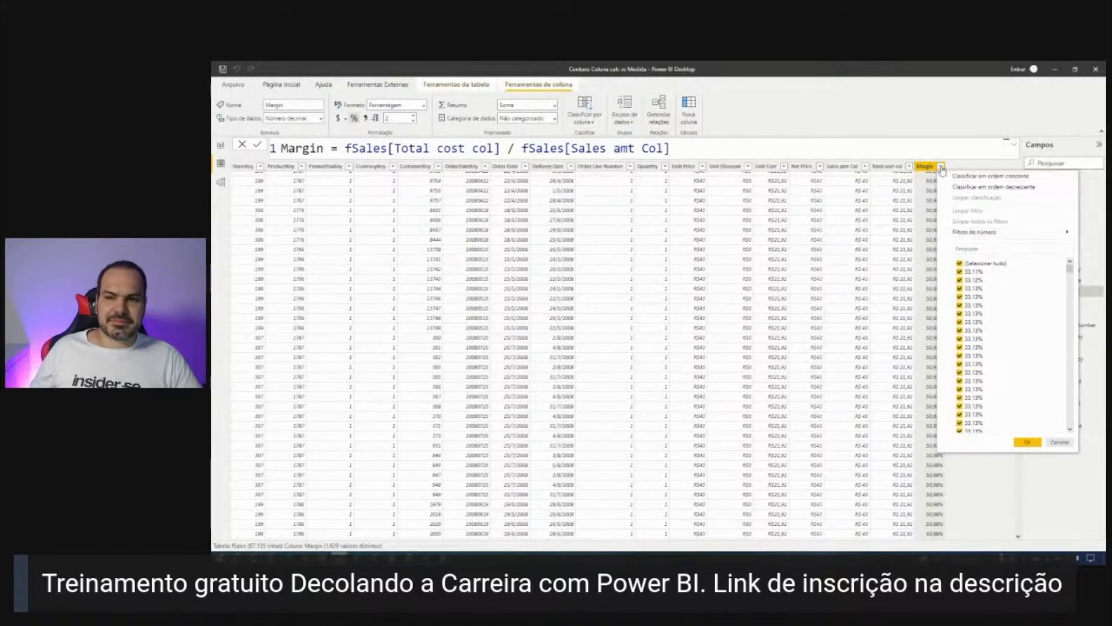
Move the table visual toward the upper-left of the report page and widen it to make room for another column.
left_click(221, 145)
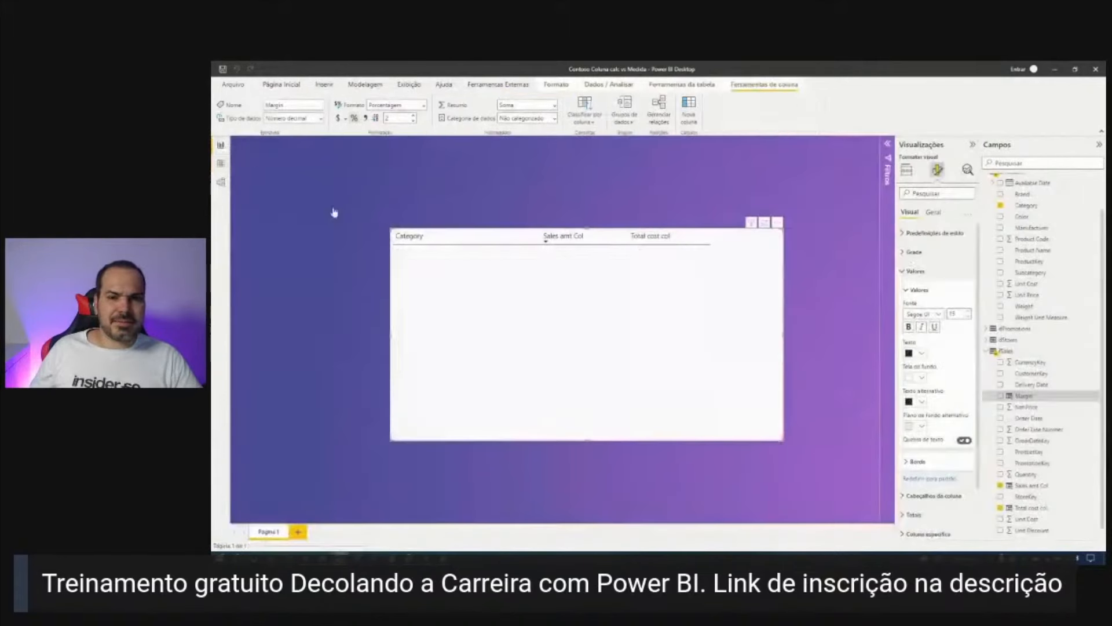
left_click_drag(399, 404, 339, 395)
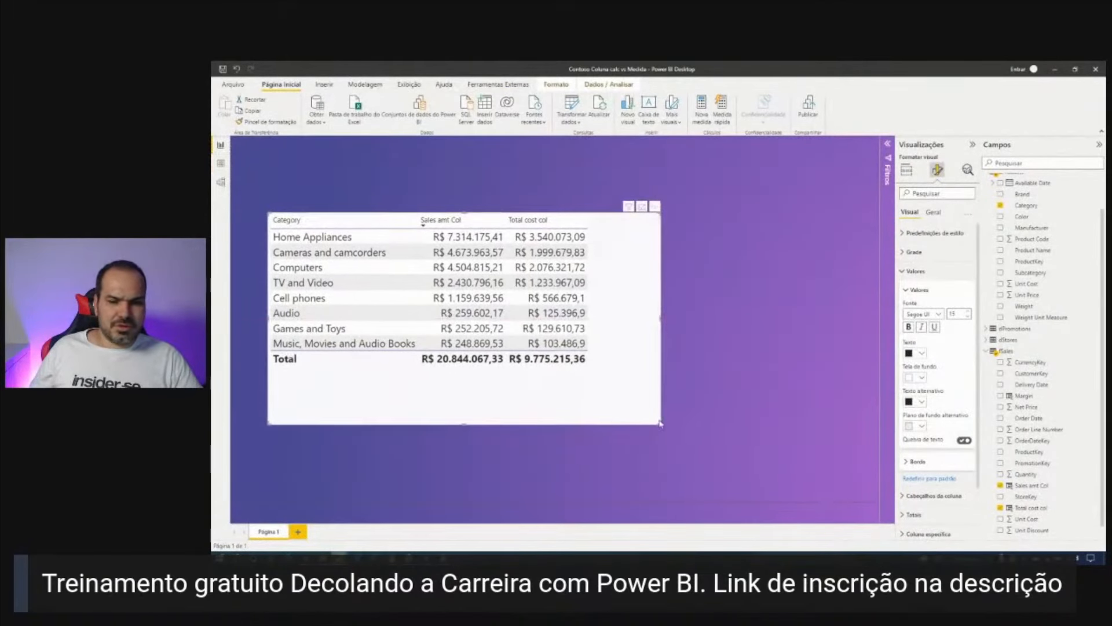
left_click(700, 442)
left_click_drag(658, 422, 768, 433)
Add the Margin field from fSales to the table visual and examine the margin shown for each category.
scroll(1043, 490, "down", 1)
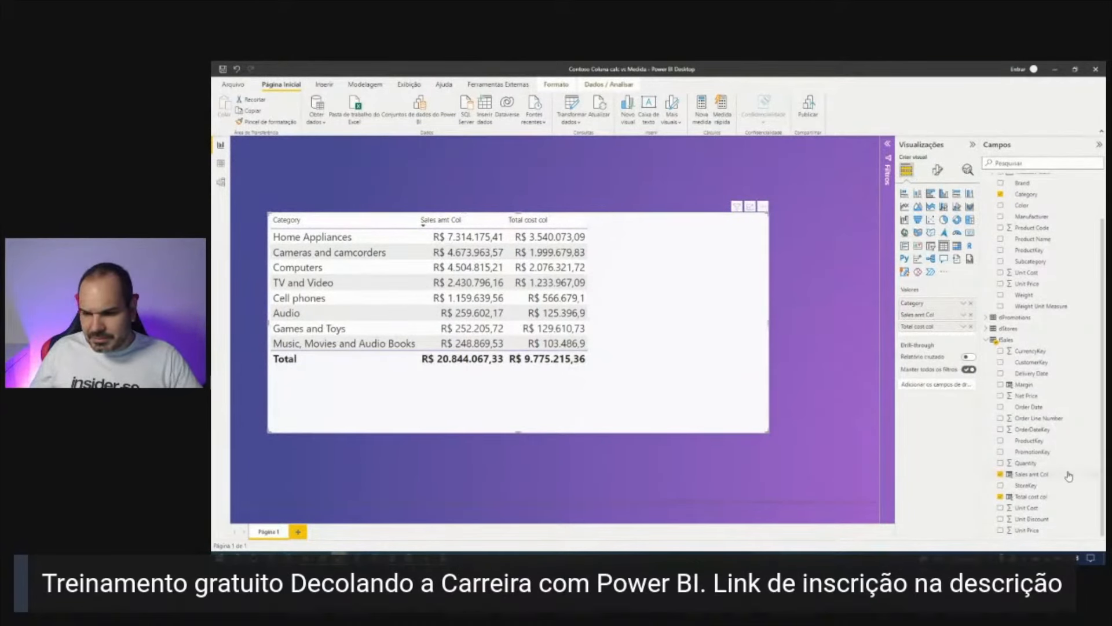
left_click_drag(1024, 385, 642, 327)
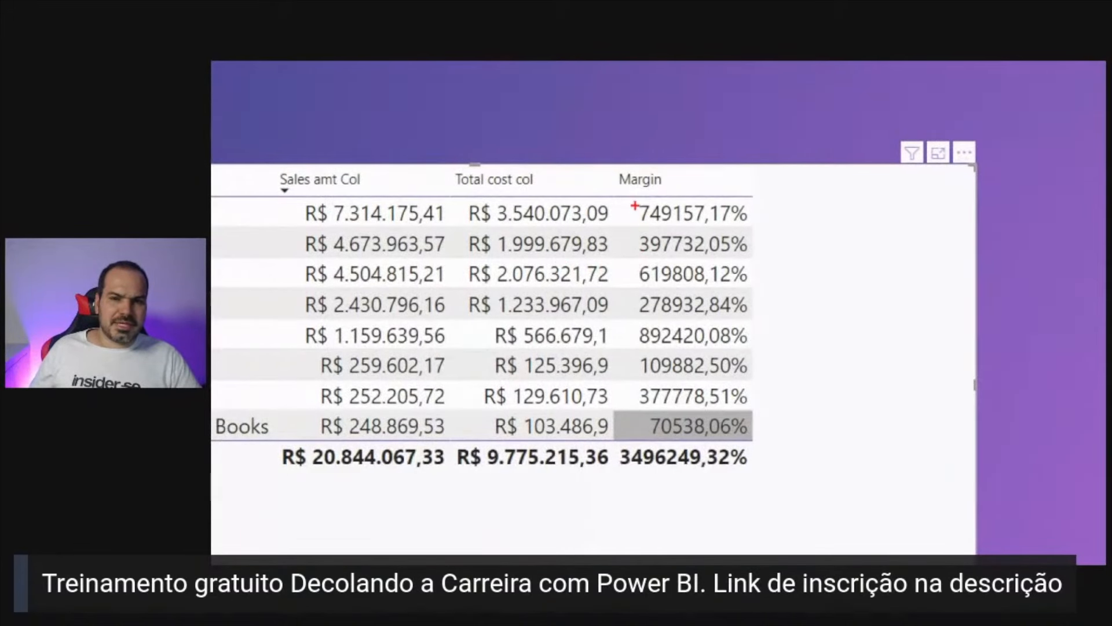
left_click_drag(614, 171, 673, 253)
left_click_drag(615, 169, 784, 467)
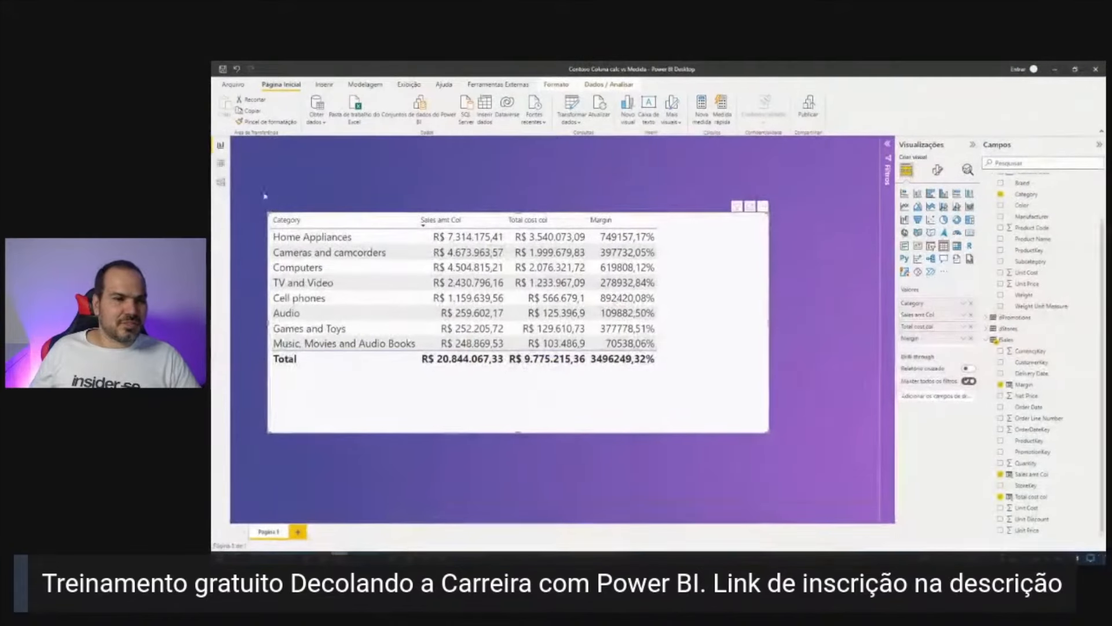
Check the distinct row-level Margin values in the fSales data and close the list without applying a filter.
left_click(221, 164)
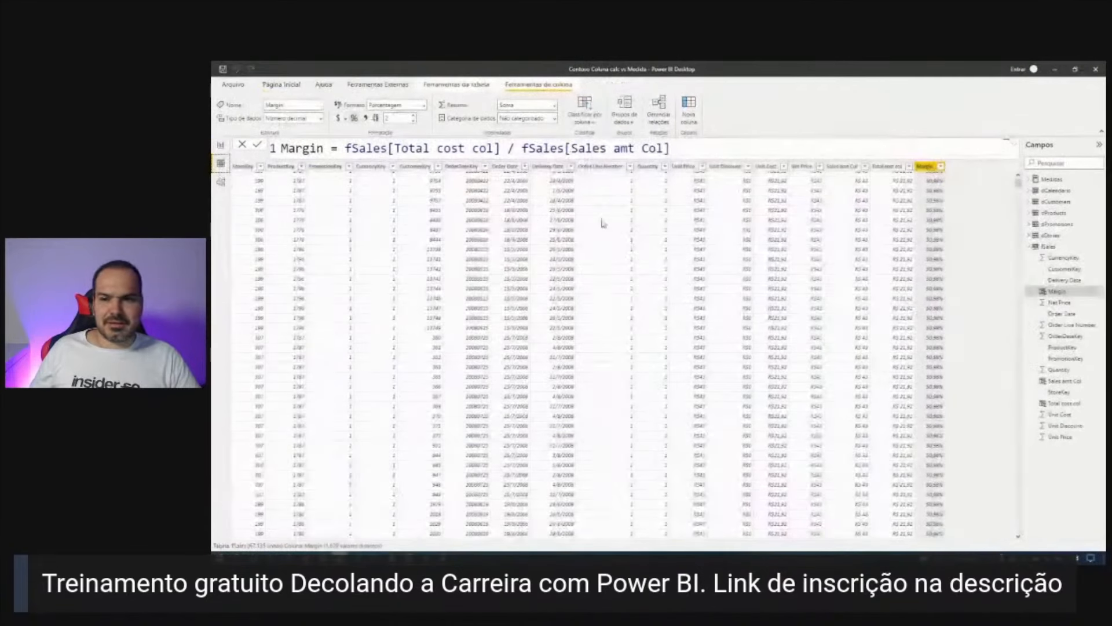
left_click(941, 166)
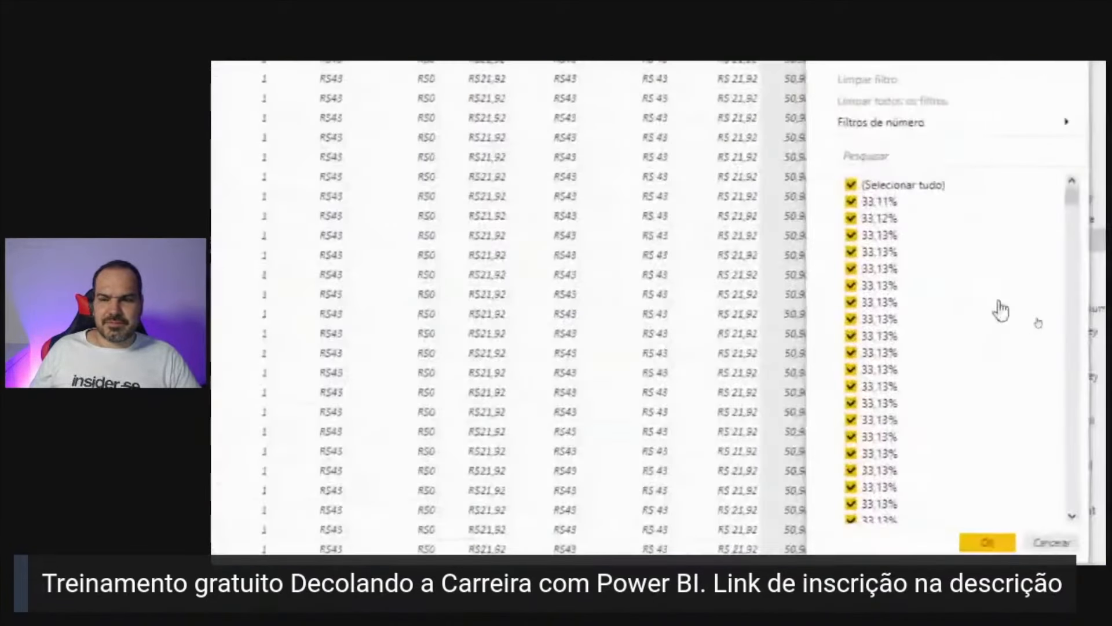
left_click_drag(1037, 198, 1040, 155)
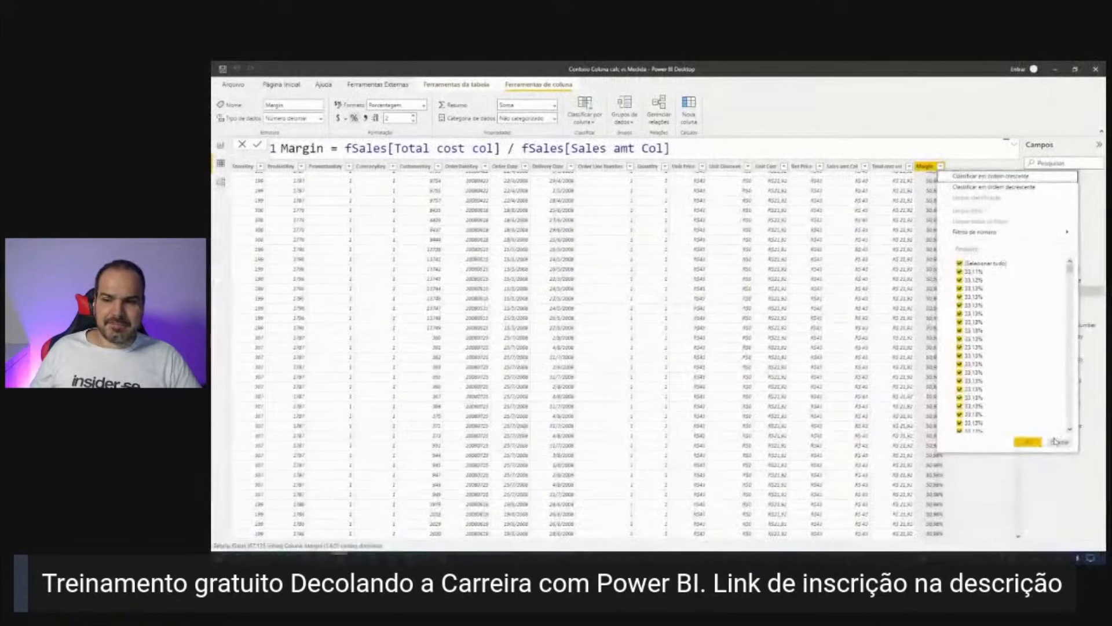
left_click(770, 120)
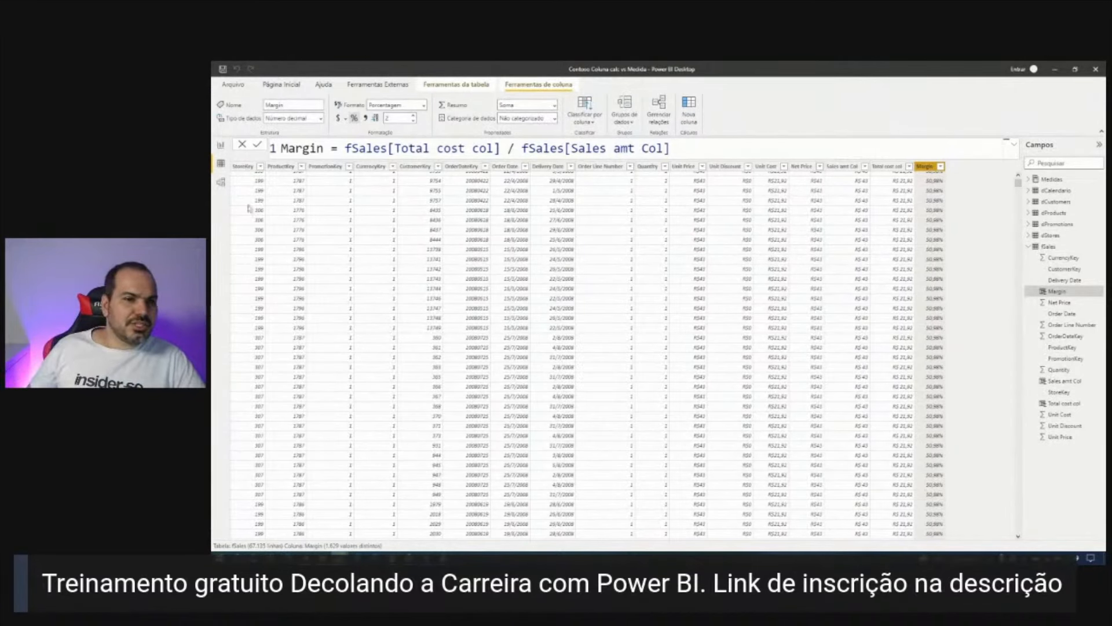
Open the Sales Amount measure in the Medidas table from the report page and enlarge its SUMX formula for reading.
left_click(221, 145)
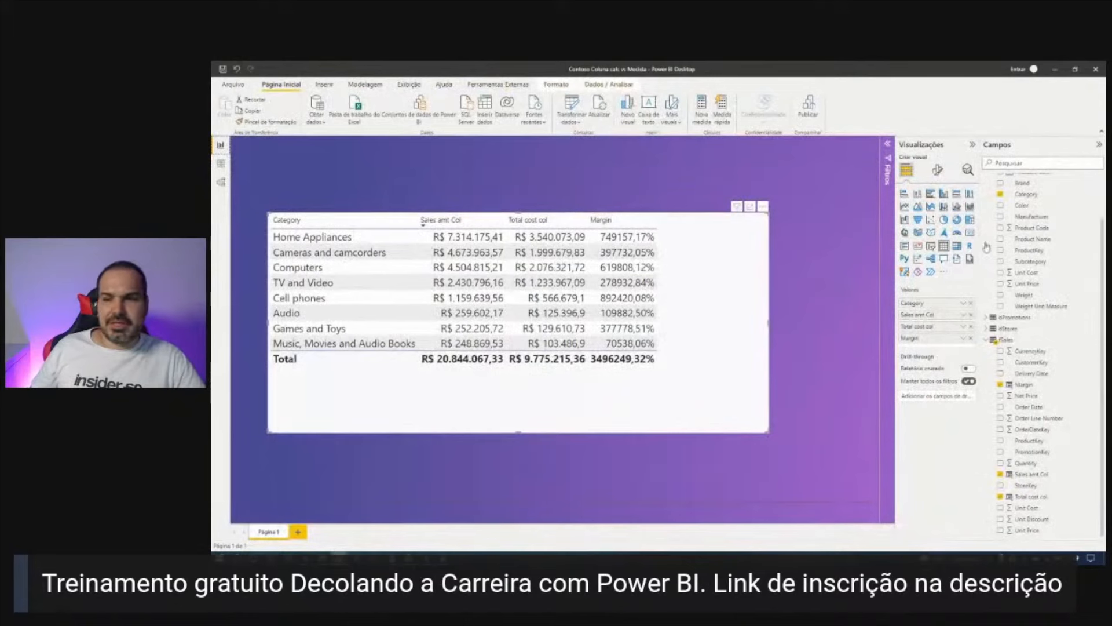
scroll(1020, 194, "up", 2)
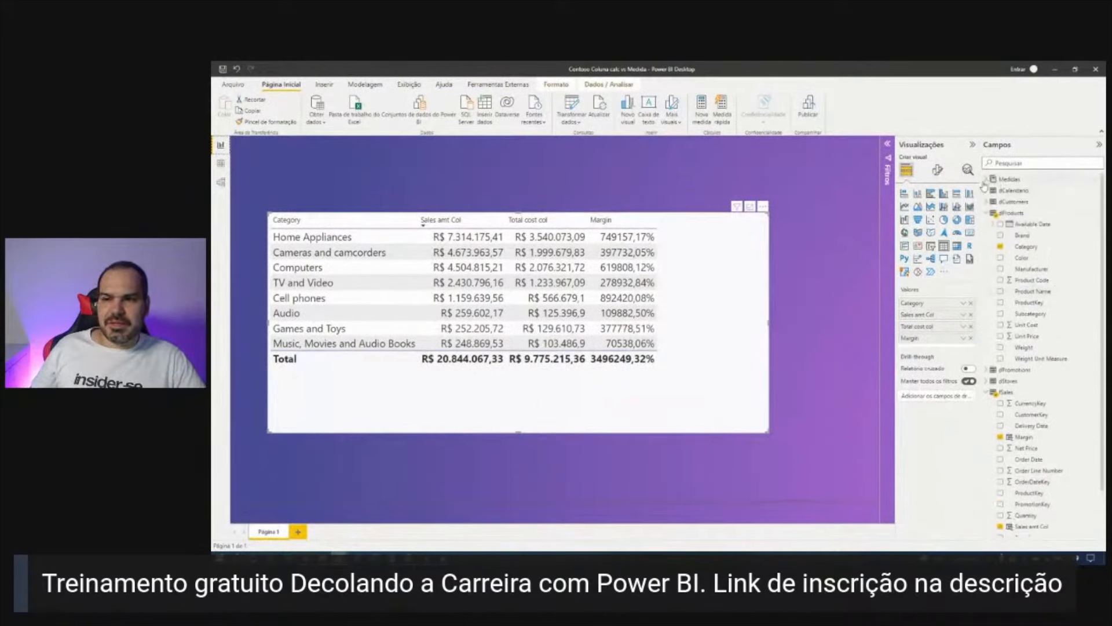
left_click(985, 180)
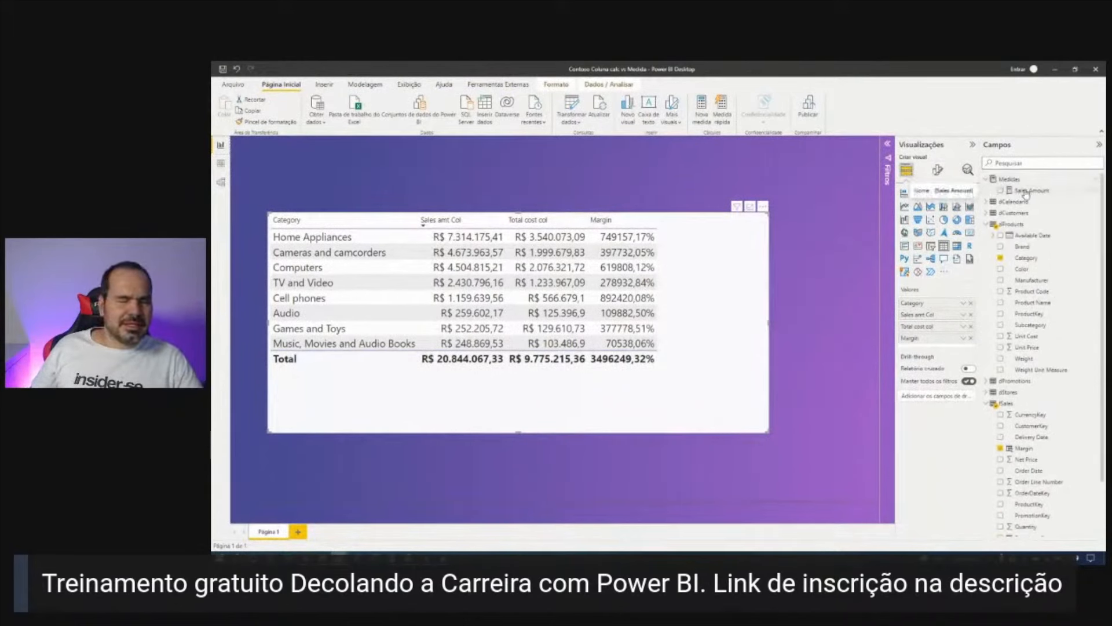
left_click(1025, 191)
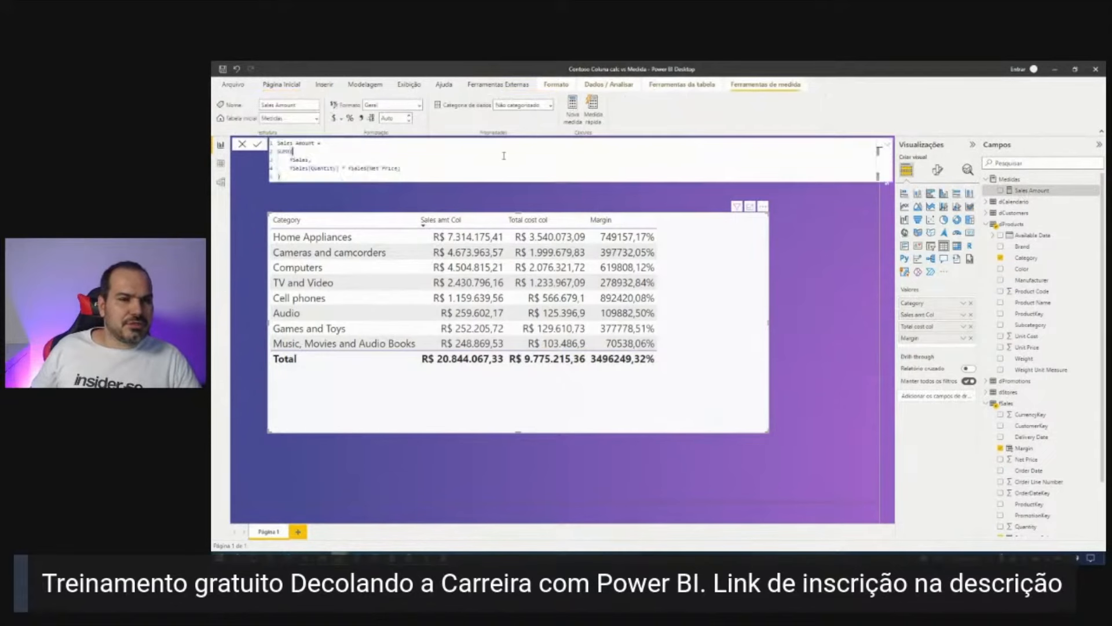
left_click(504, 156)
scroll(503, 156, "up", 5)
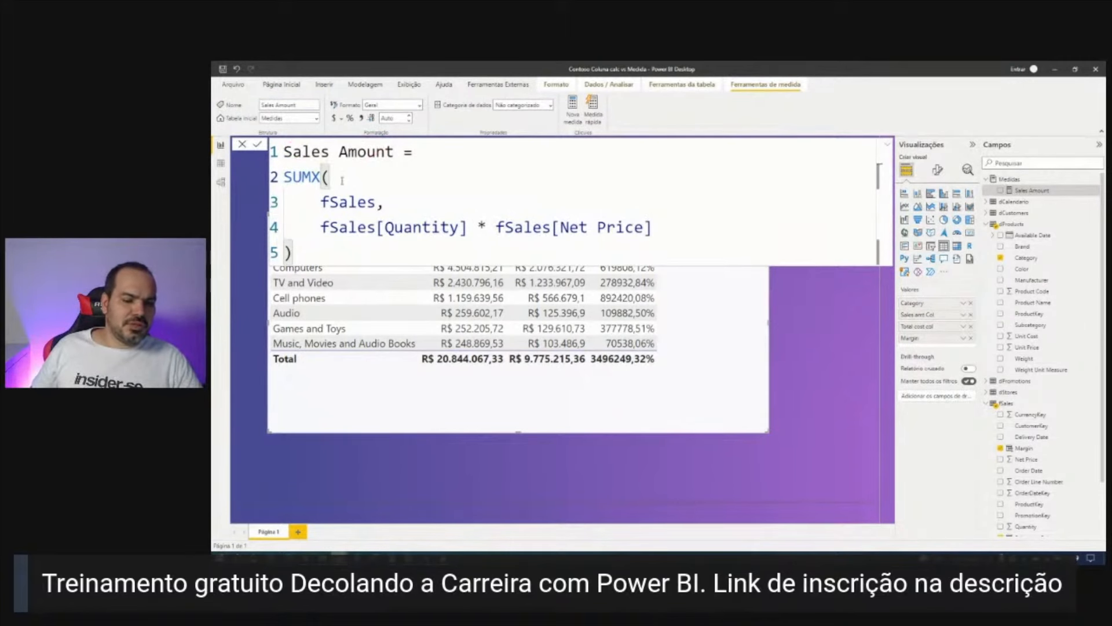
key("Escape")
Show the formula of the Sales amt Col column in the fSales data and examine its row-by-row multiplication.
left_click(221, 163)
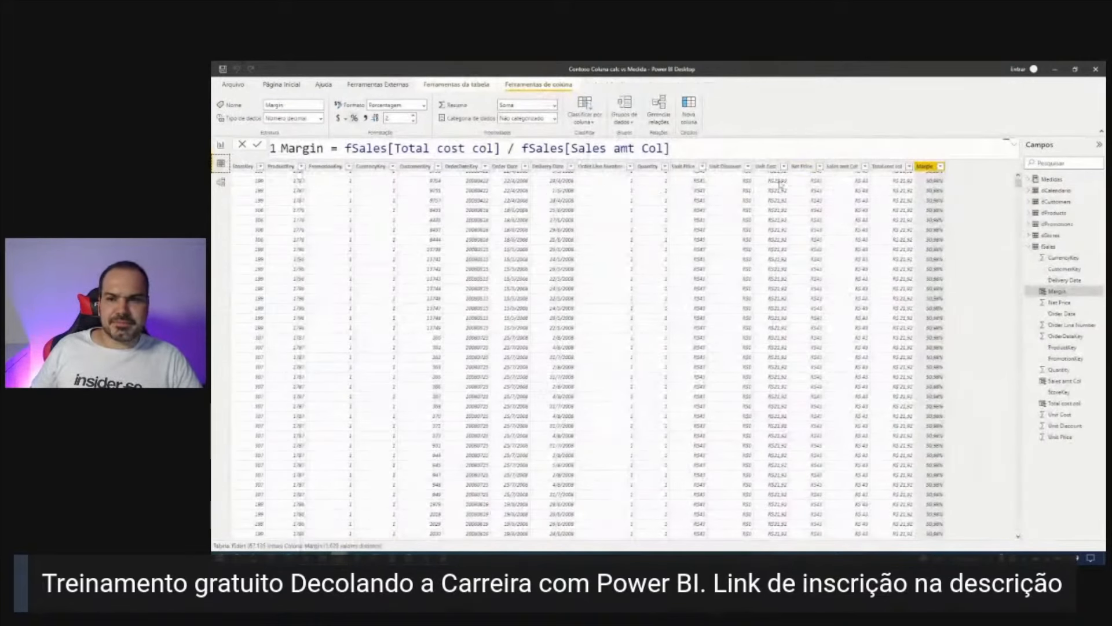
left_click(839, 166)
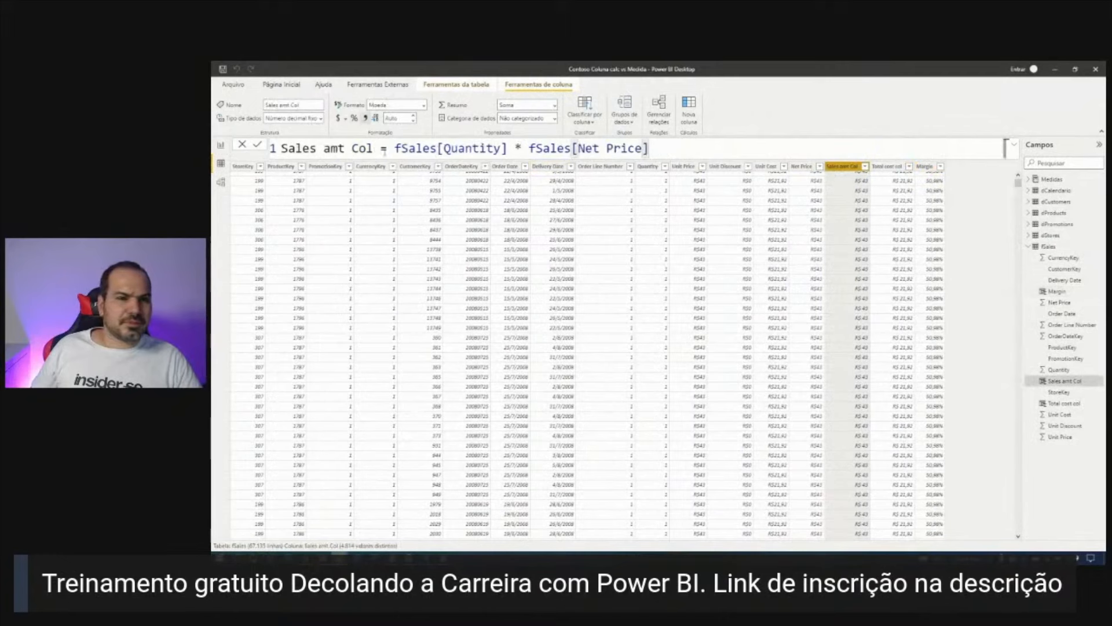
key("ctrl+2")
mouse_move(393, 137)
left_mouse_down()
mouse_move(592, 161)
mouse_move(559, 141)
left_mouse_up()
key("Escape")
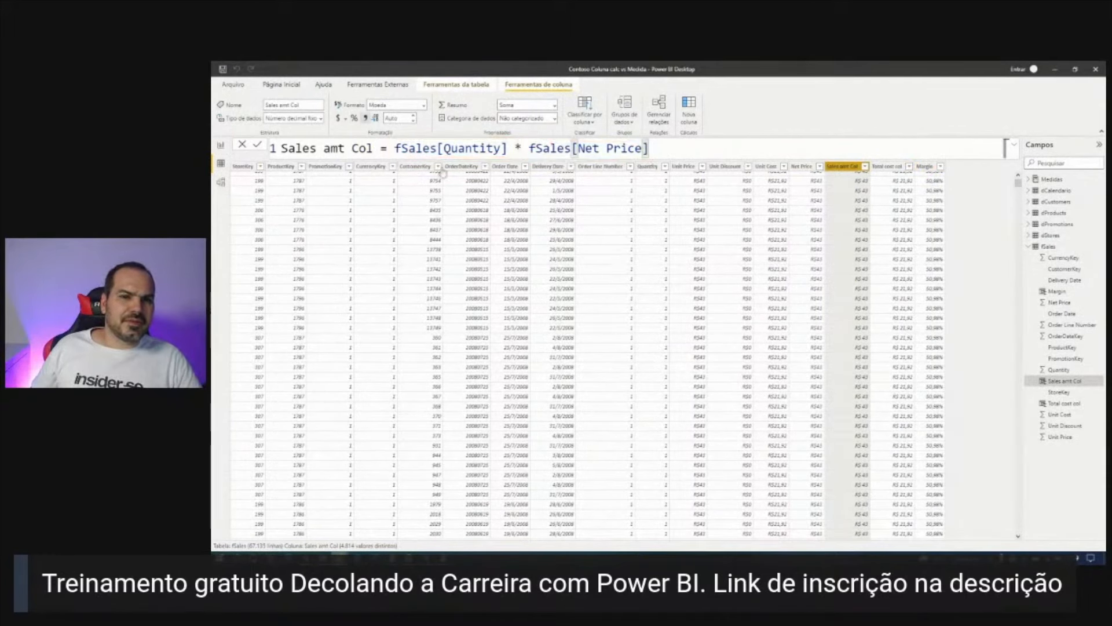
Return to the report page and reopen the Sales Amount measure's formula to compare it with the calculated column.
left_click(220, 145)
left_click(1032, 191)
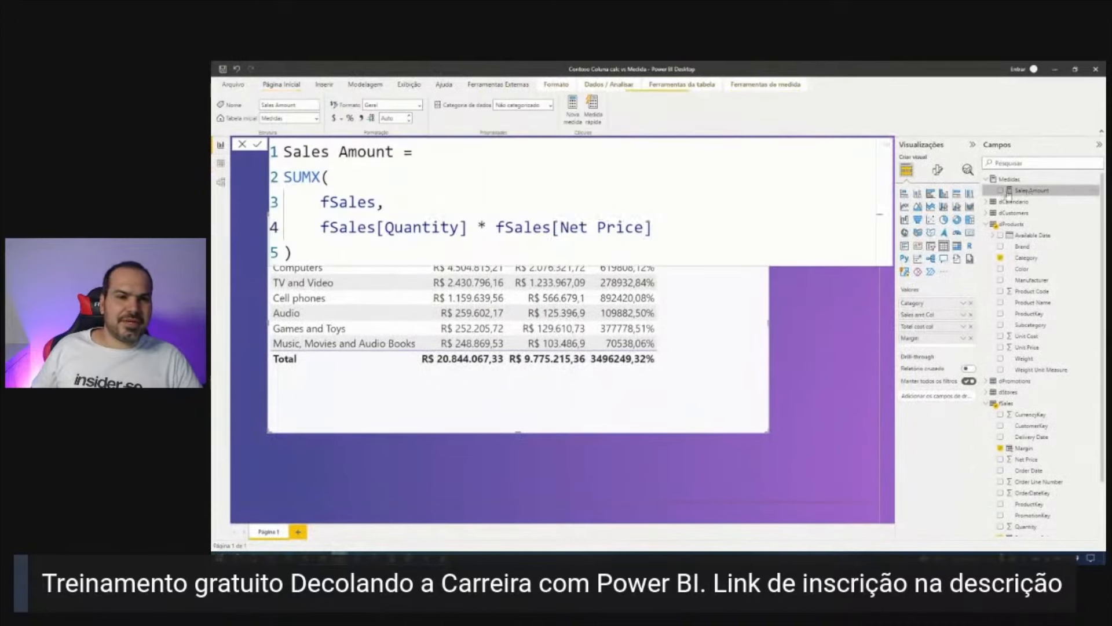
left_click(326, 246)
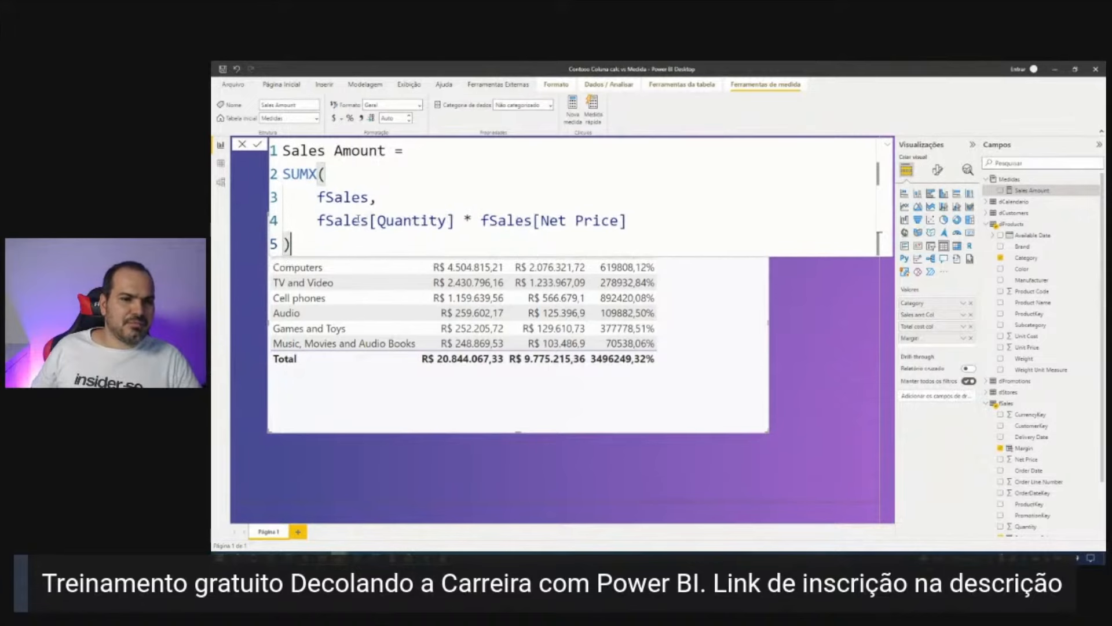
Examine the Sales Amount measure's SUMX formula, marking its fSales table argument and the Quantity times Net Price row expression.
scroll(358, 218, "down", 2)
scroll(357, 218, "up", 1)
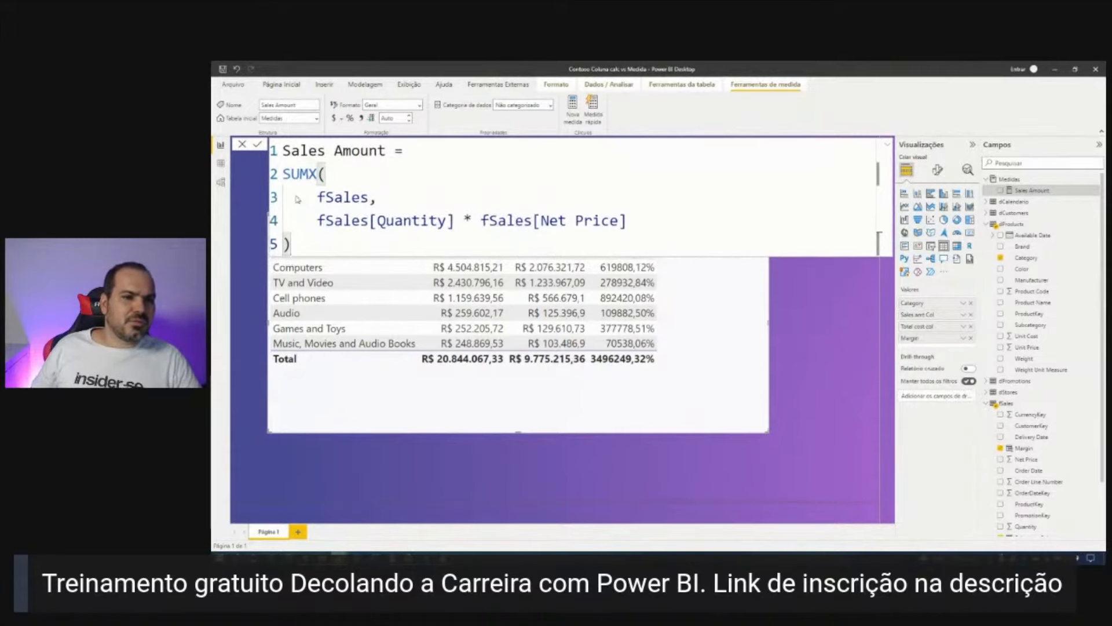
left_click_drag(284, 165, 278, 183)
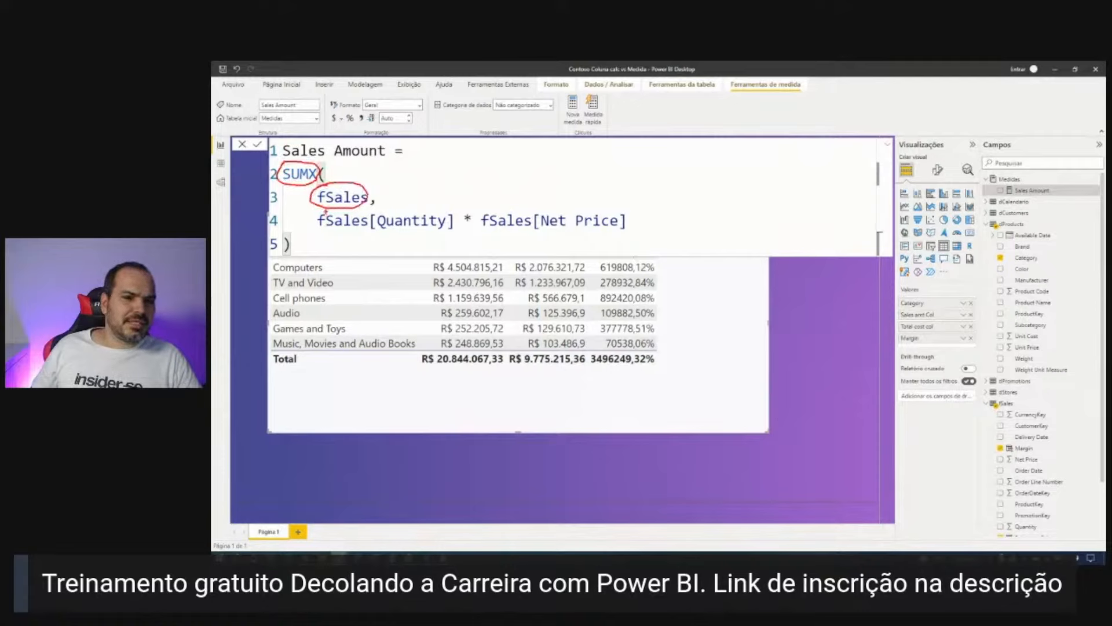
mouse_move(317, 206)
left_mouse_down()
mouse_move(375, 232)
mouse_move(590, 237)
mouse_move(478, 203)
mouse_move(343, 206)
left_mouse_up()
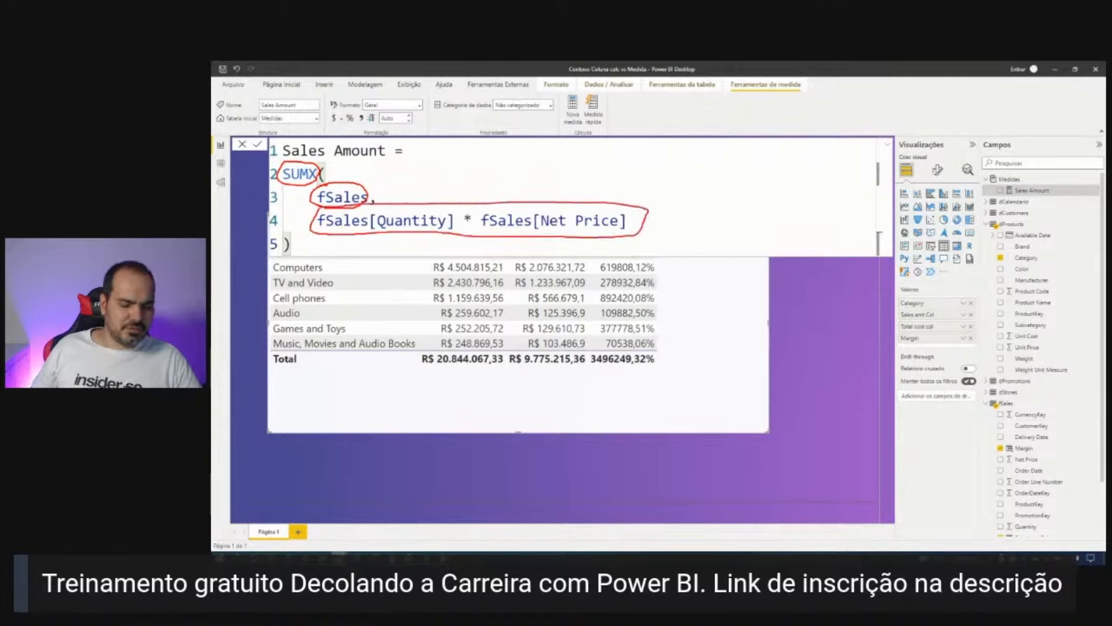
key("Escape")
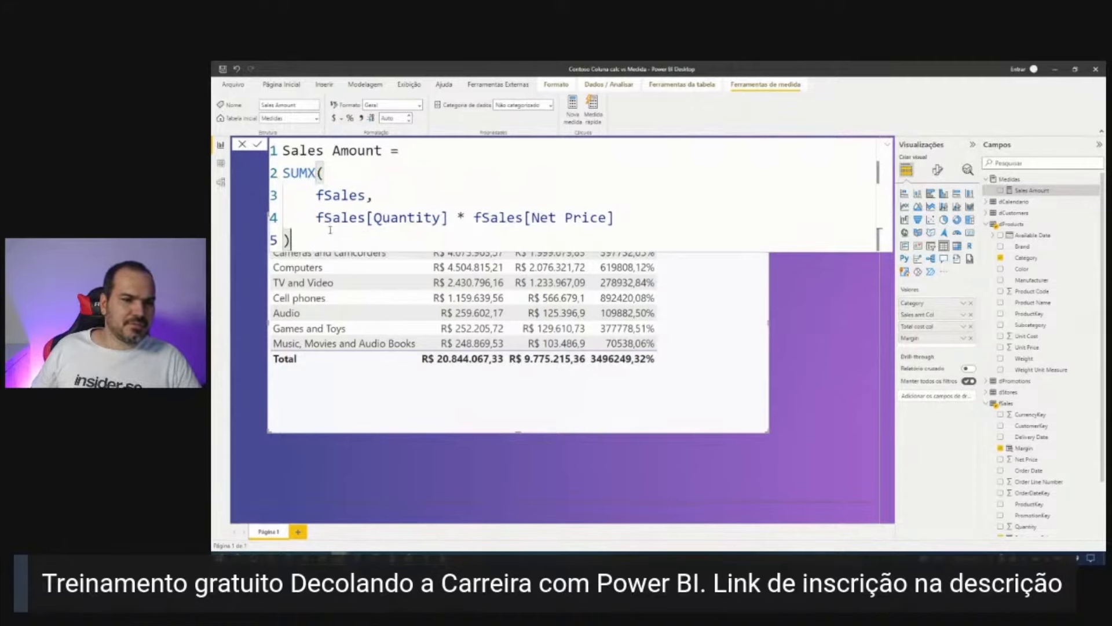
left_click_drag(349, 204, 379, 186)
mouse_move(312, 215)
left_mouse_down()
mouse_move(483, 227)
mouse_move(620, 215)
mouse_move(382, 198)
mouse_move(319, 207)
left_mouse_up()
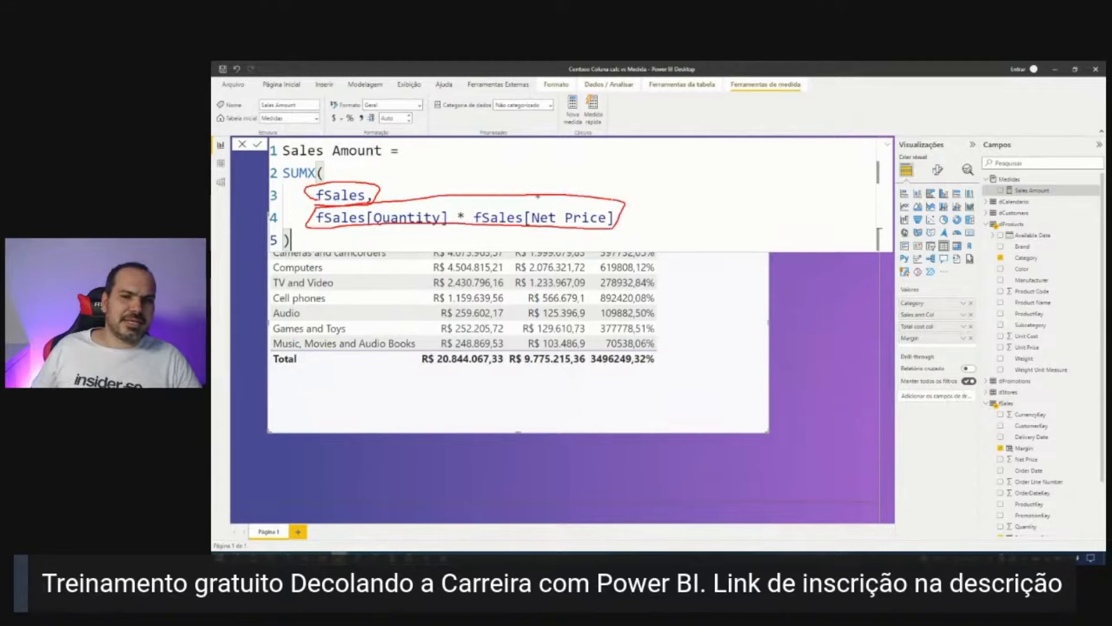
mouse_move(651, 172)
left_mouse_down()
mouse_move(755, 380)
mouse_move(785, 381)
left_mouse_up()
left_click_drag(668, 185, 697, 185)
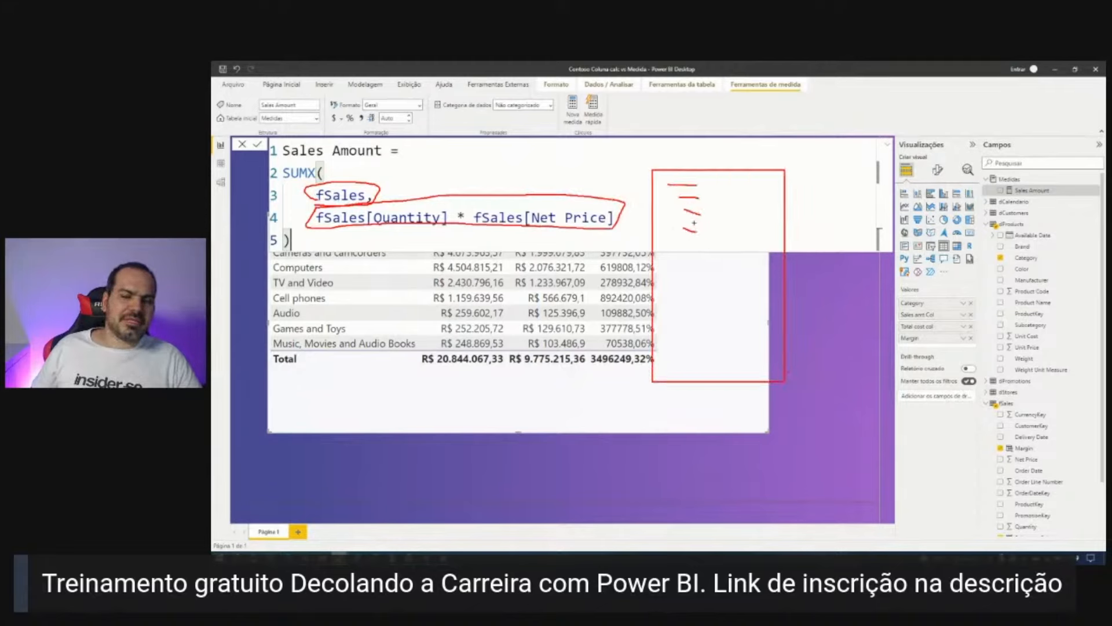
key("Escape")
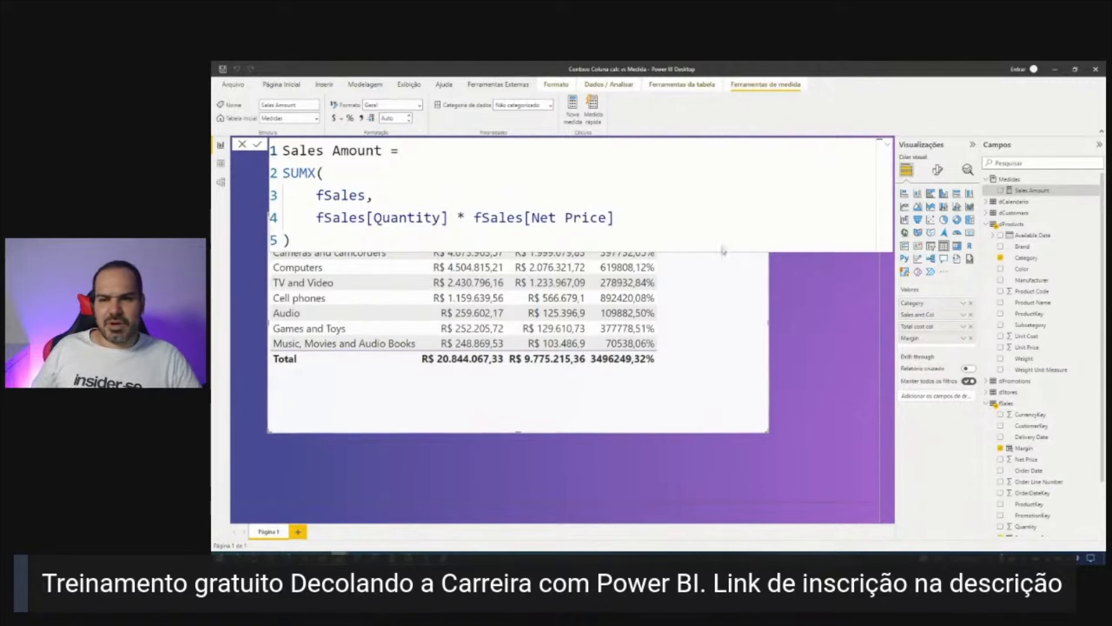
Add the Sales Amount measure to the category table right after Sales amt Col and compare the two columns.
left_click(701, 269)
left_click_drag(1035, 198, 921, 322)
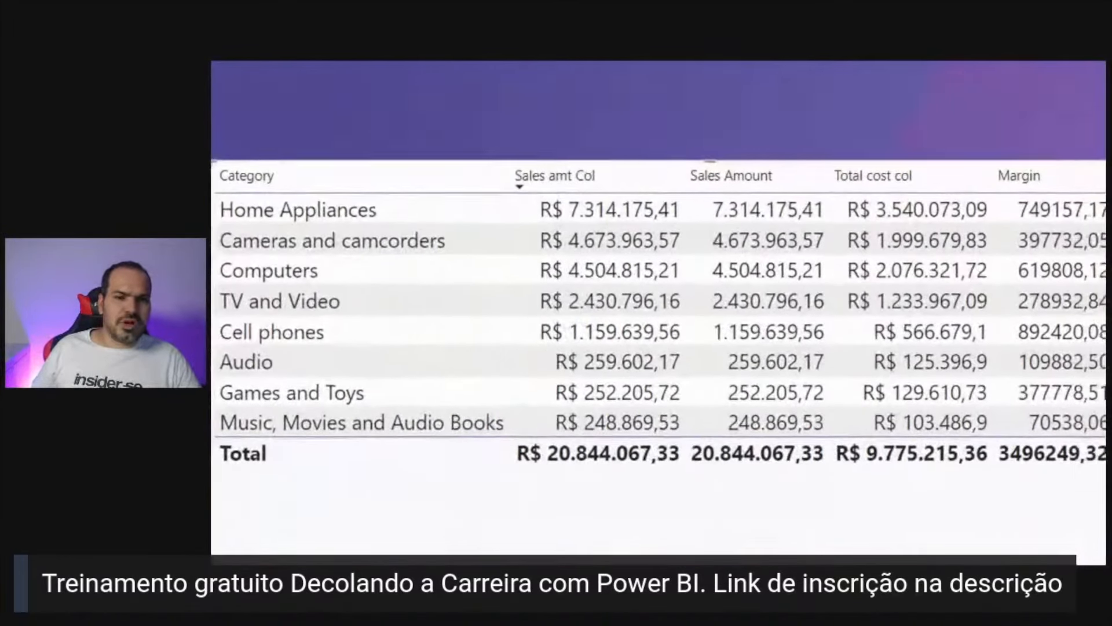
mouse_move(493, 160)
left_mouse_down()
mouse_move(547, 191)
mouse_move(617, 190)
left_mouse_up()
mouse_move(529, 192)
left_mouse_down()
mouse_move(578, 219)
mouse_move(687, 435)
left_mouse_up()
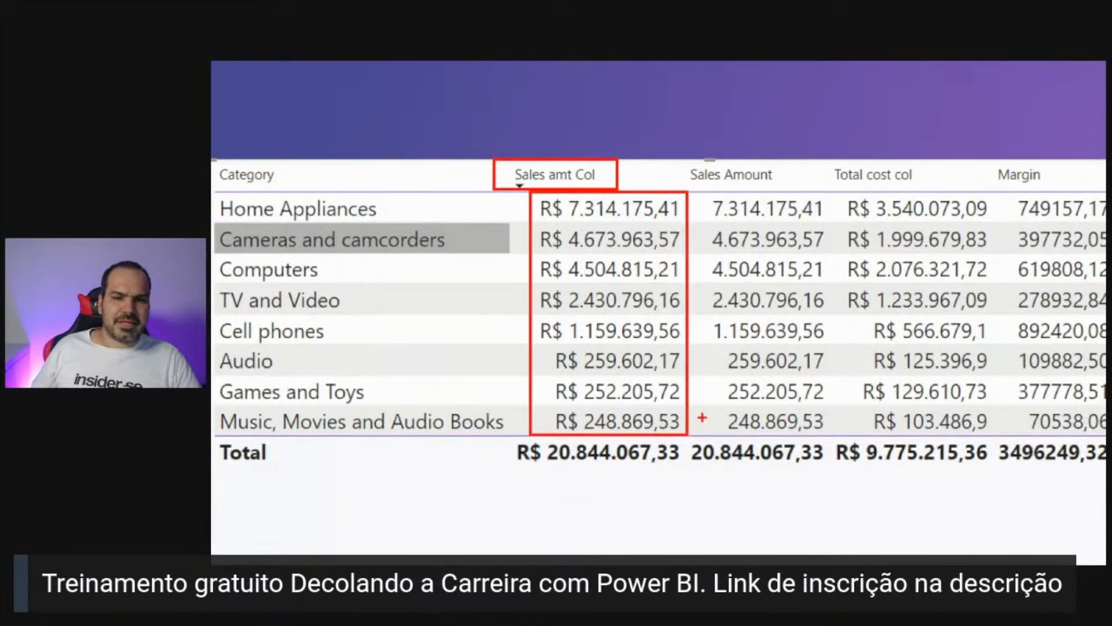
left_click_drag(688, 165, 805, 188)
mouse_move(710, 196)
left_mouse_down()
mouse_move(767, 242)
mouse_move(820, 438)
mouse_move(830, 436)
left_mouse_up()
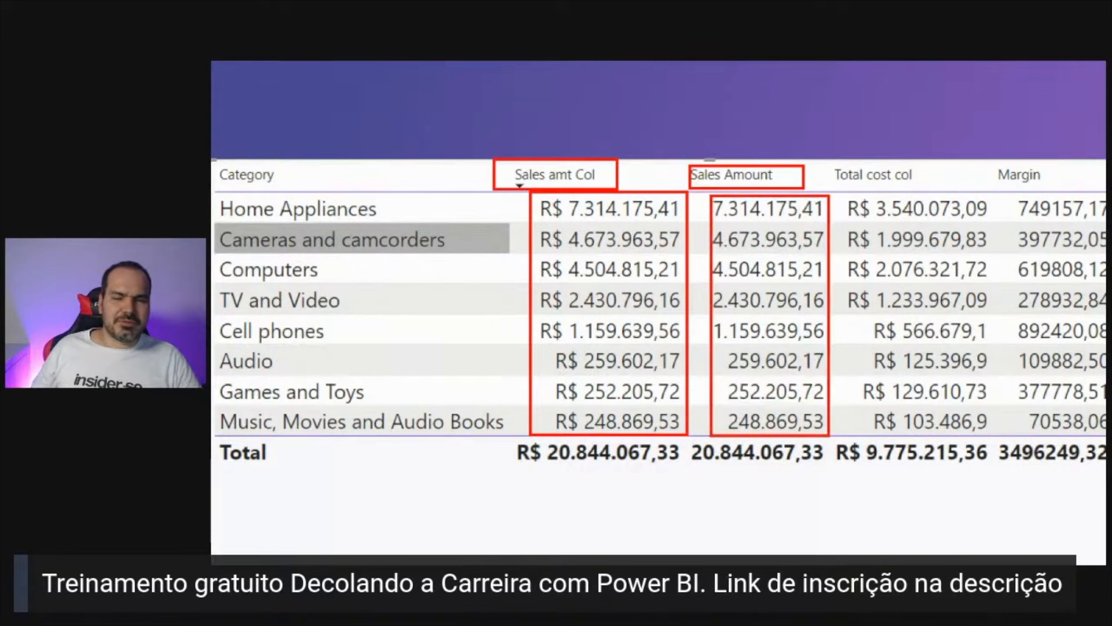
key("Escape")
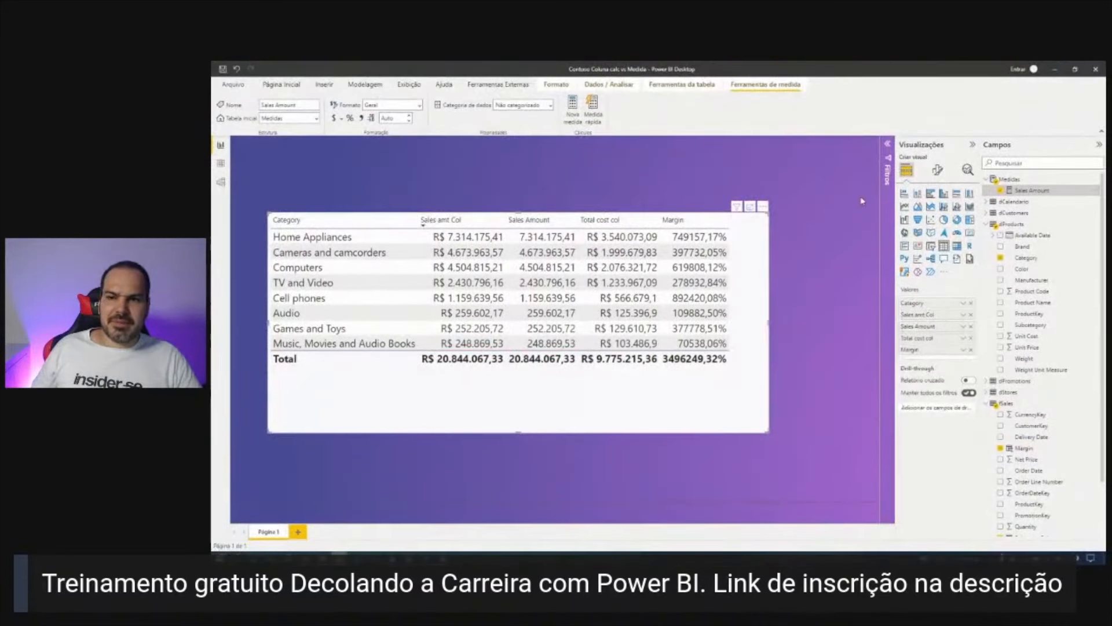
Copy the Sales Amount measure's formula and paste it into a new measure in the Medidas table.
left_click(861, 201)
left_click(1025, 190)
left_click_drag(295, 238, 279, 164)
key("ctrl+c")
left_click(298, 240)
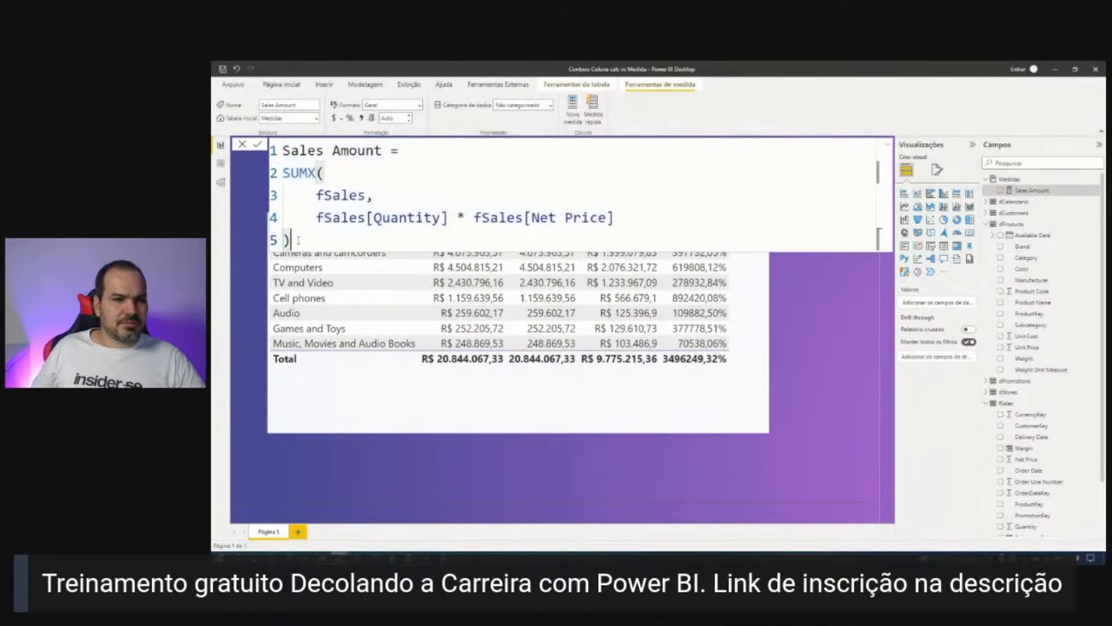
left_click(977, 190)
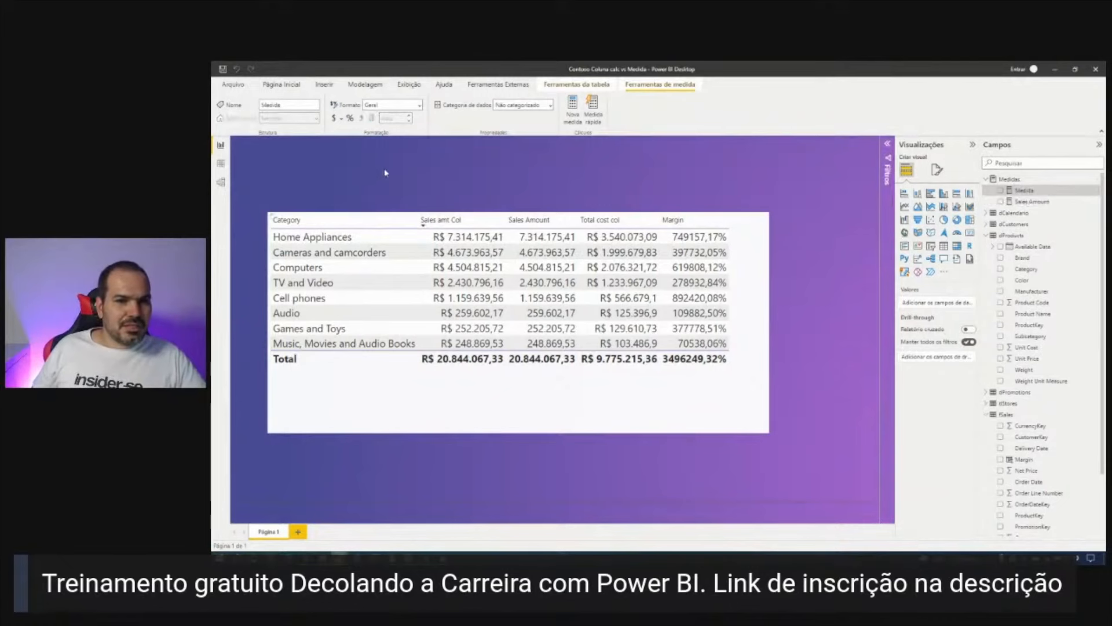
key("ctrl+v")
Name the new measure Total cost, replace Net Price with fSales[Unit Cost] in its SUMX expression, and commit it.
left_click_drag(384, 151, 278, 151)
type("Total cost")
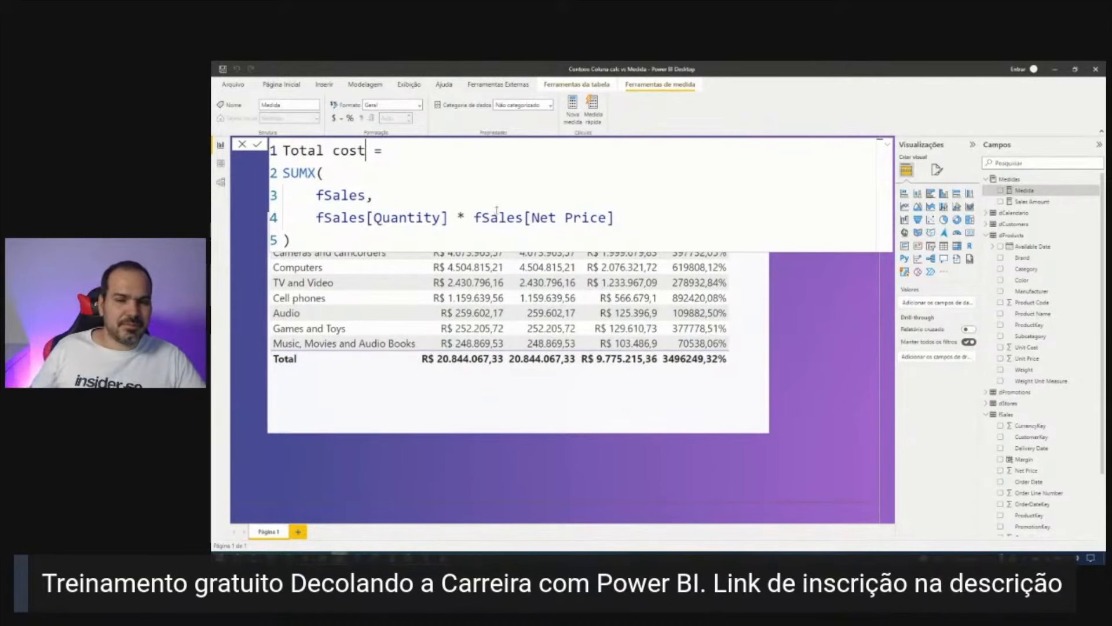
left_click_drag(614, 219, 531, 218)
type("unit c")
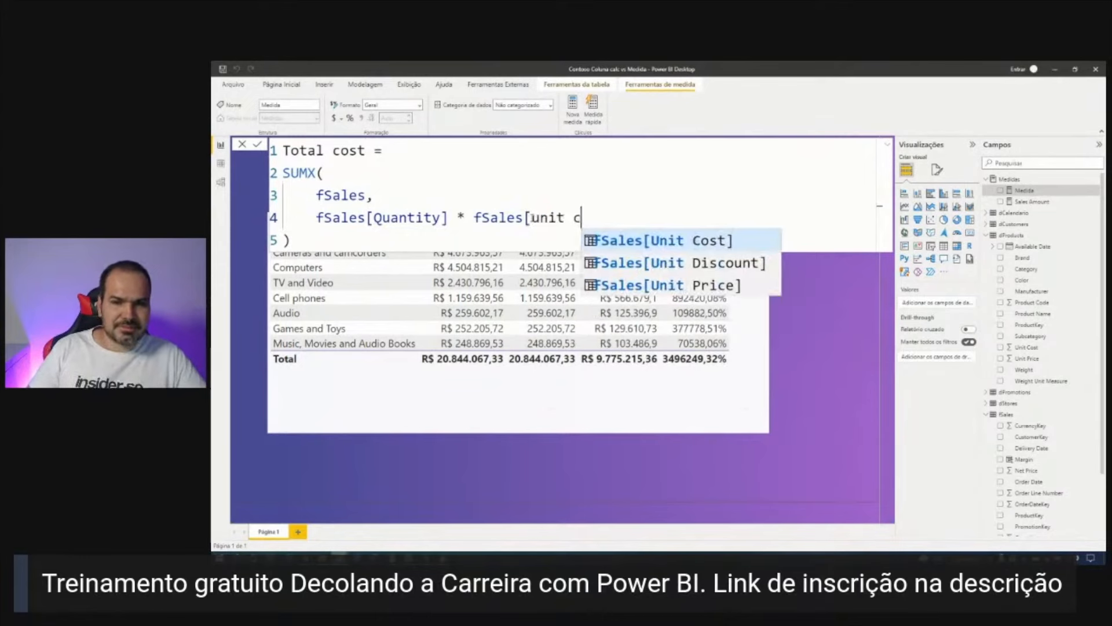
key("Tab")
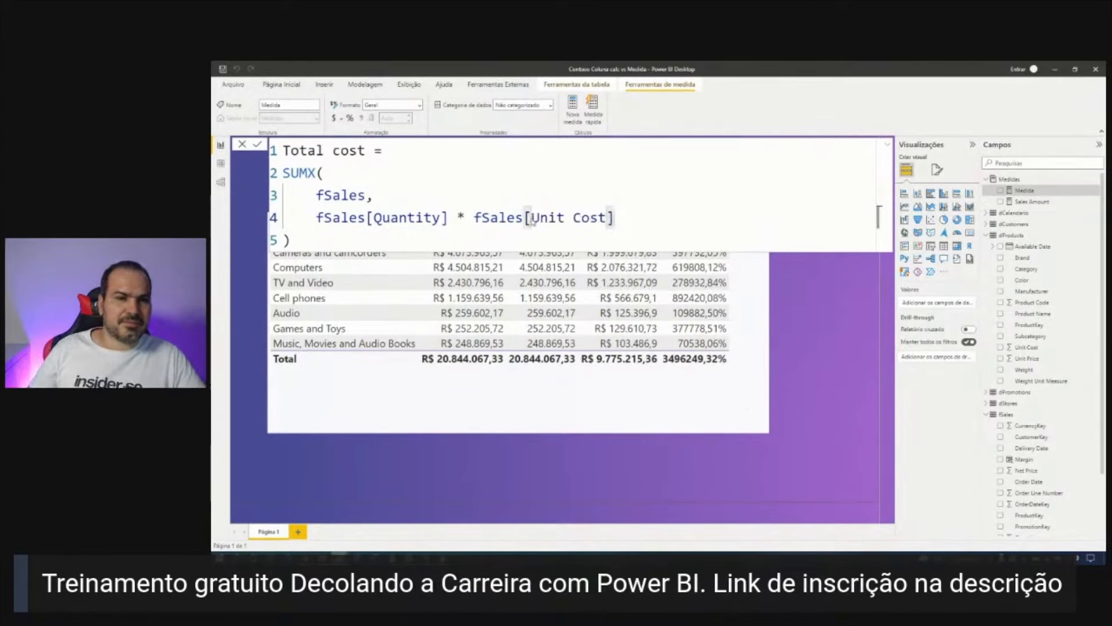
key("Return")
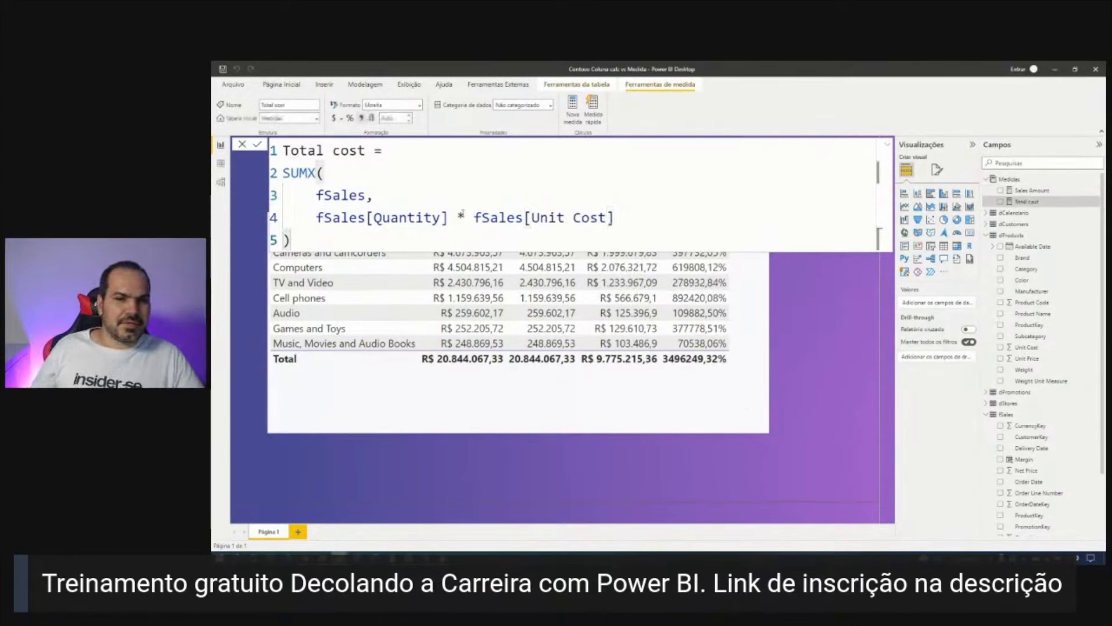
left_click(474, 187)
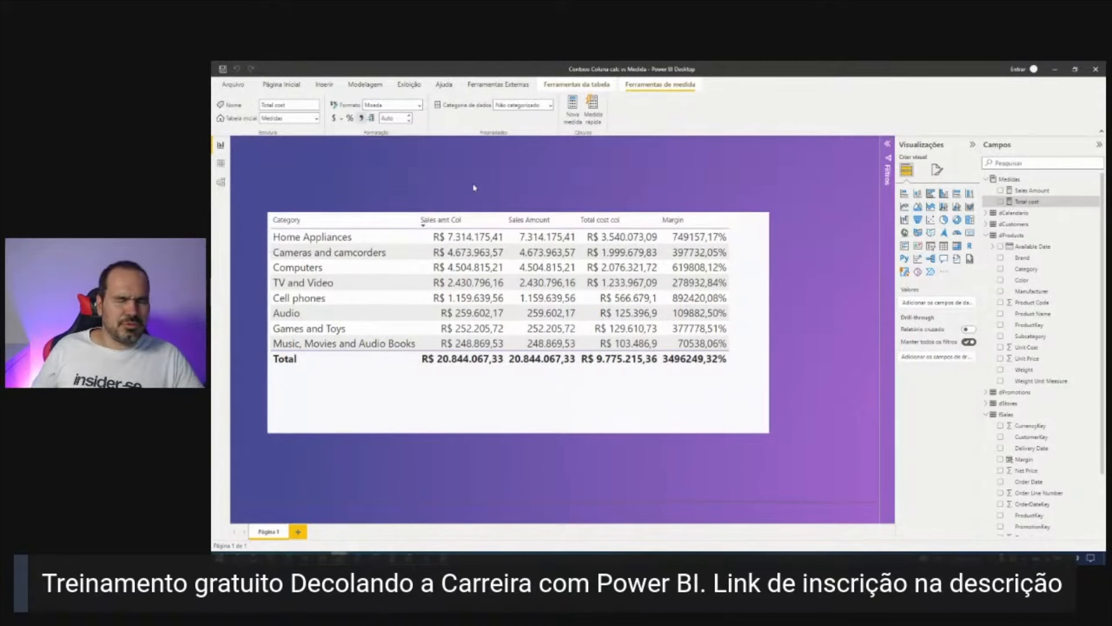
Add the Total cost measure to the category table after Total cost col and widen the visual to fit all columns.
left_click(1018, 206)
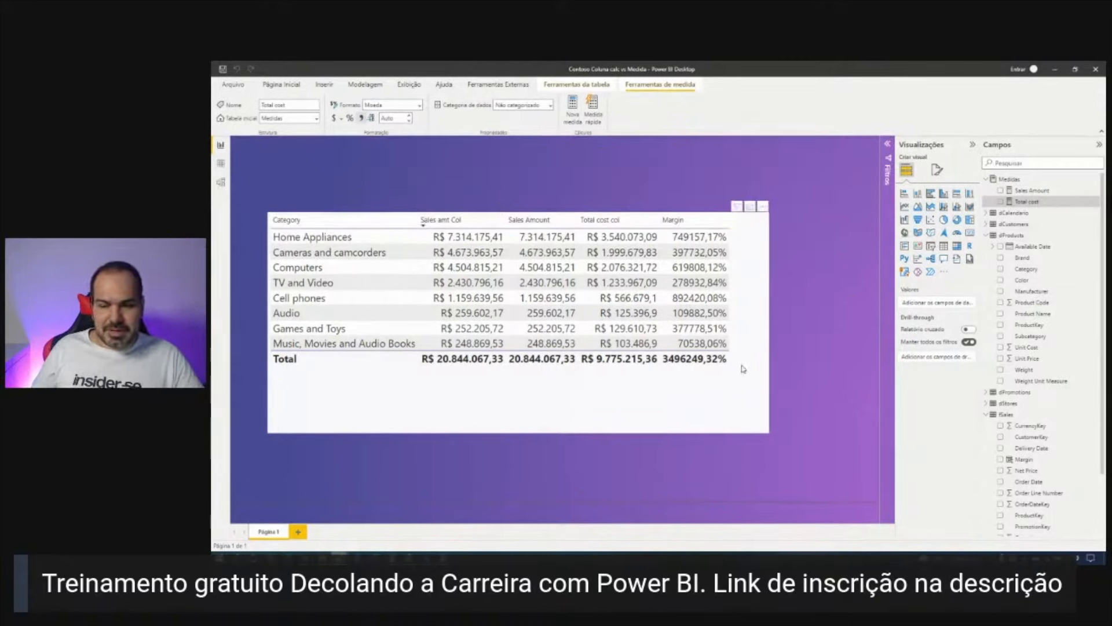
left_click_drag(1023, 203, 912, 348)
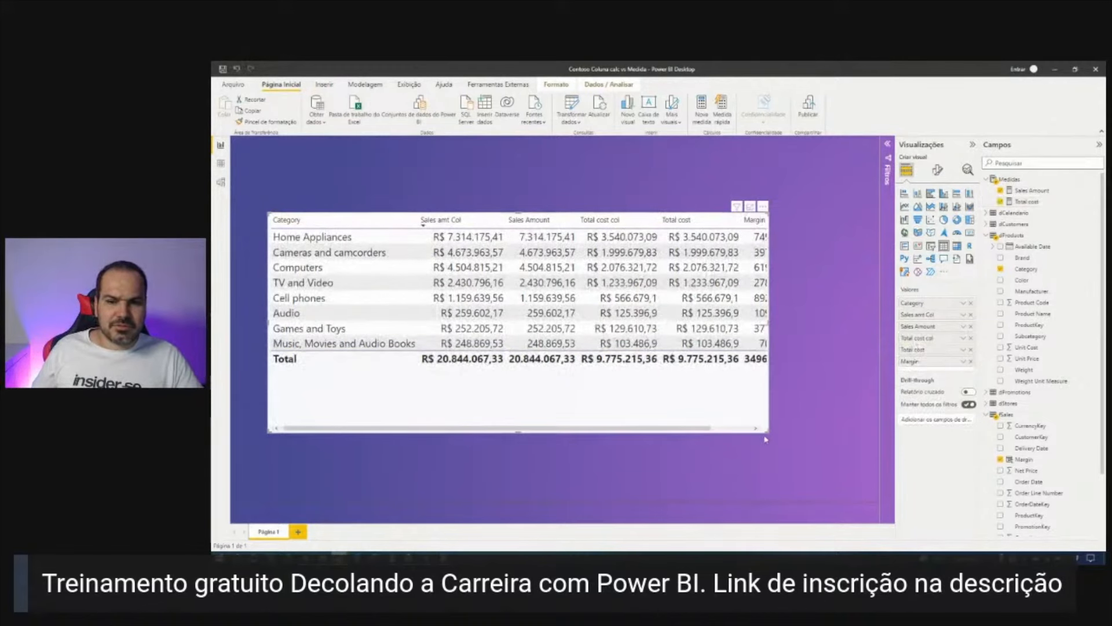
left_click_drag(766, 430, 852, 434)
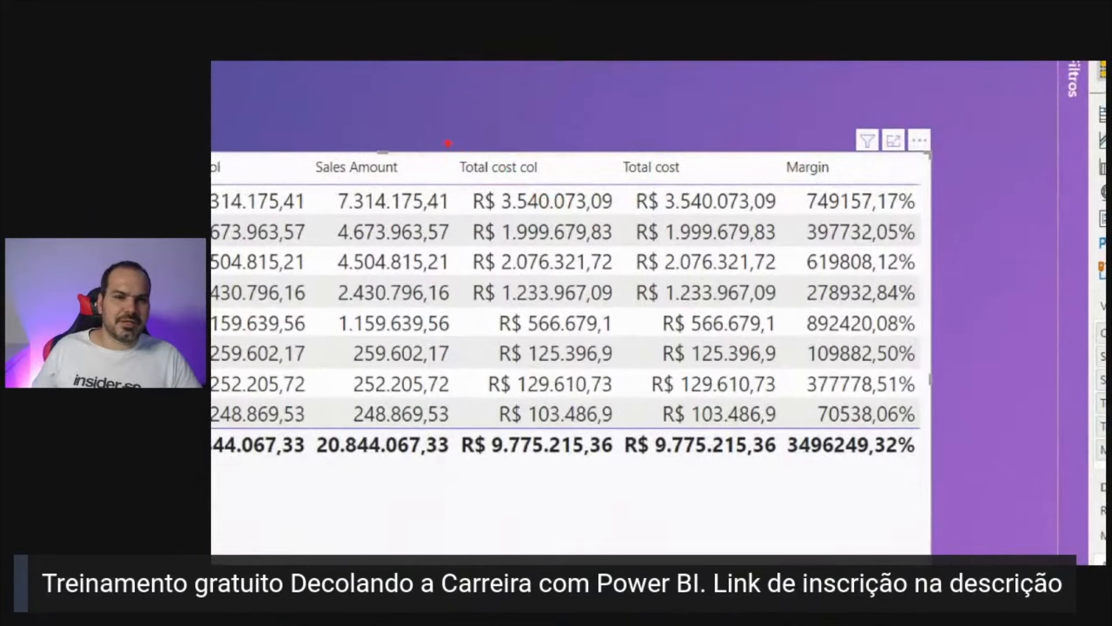
Compare the Total cost col column with the Total cost measure across all product categories.
mouse_move(442, 143)
left_mouse_down()
mouse_move(529, 184)
mouse_move(546, 180)
left_mouse_up()
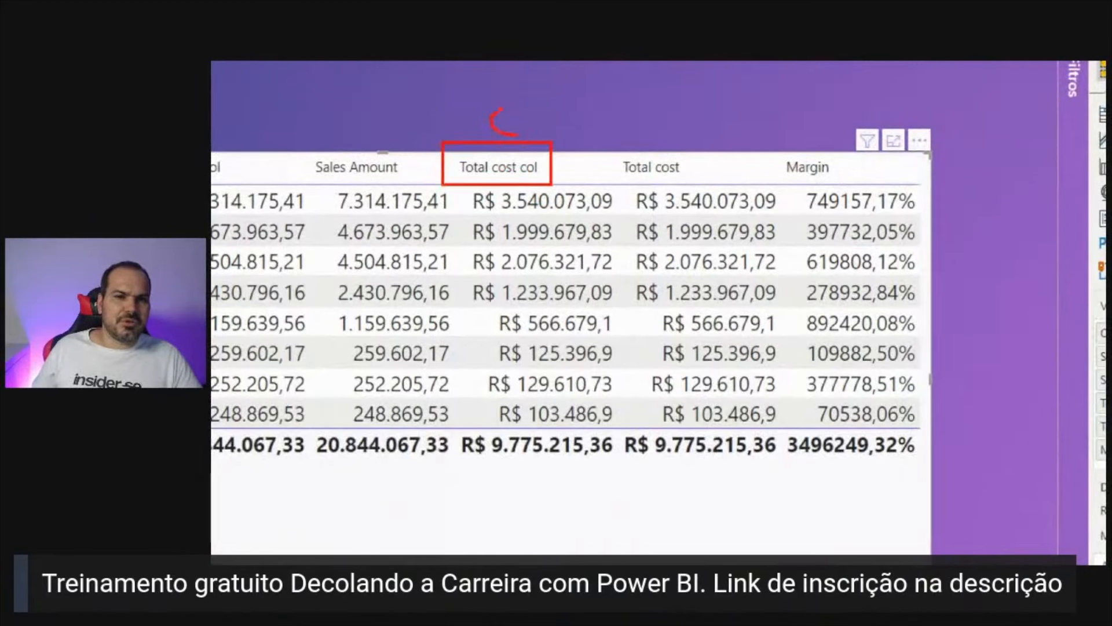
left_click_drag(621, 149, 709, 184)
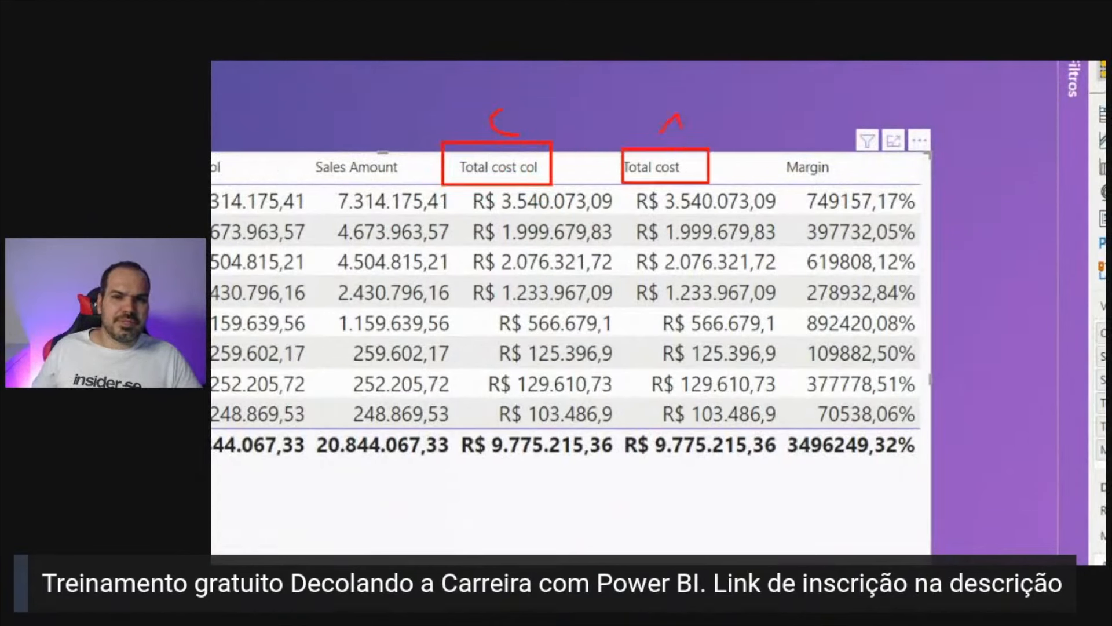
mouse_move(466, 184)
left_mouse_down()
mouse_move(563, 232)
mouse_move(770, 430)
mouse_move(791, 431)
left_mouse_up()
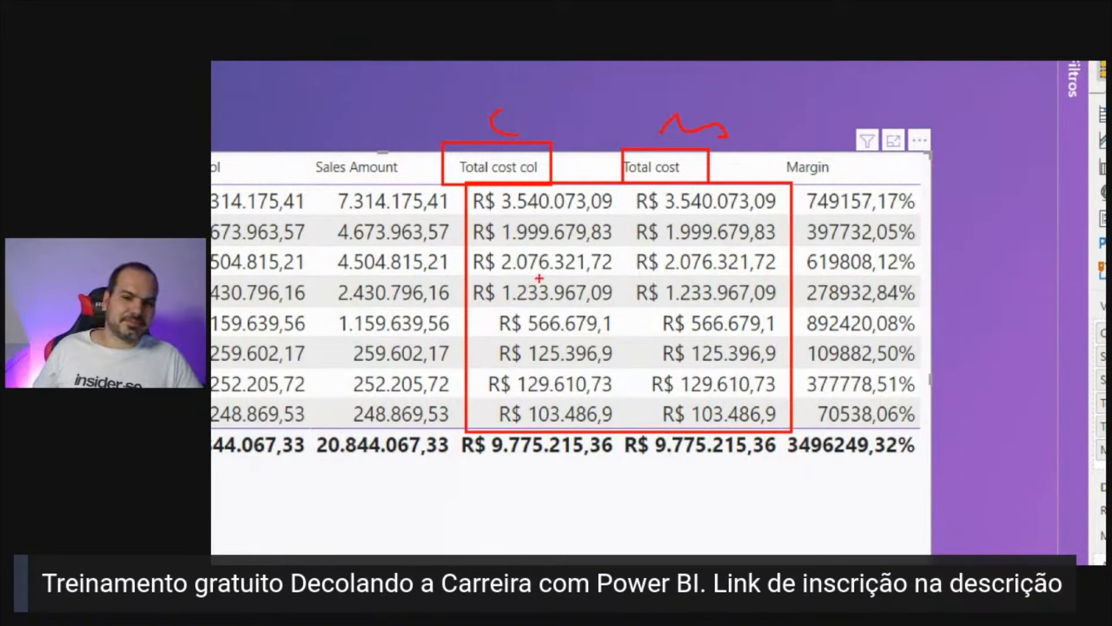
key("Escape")
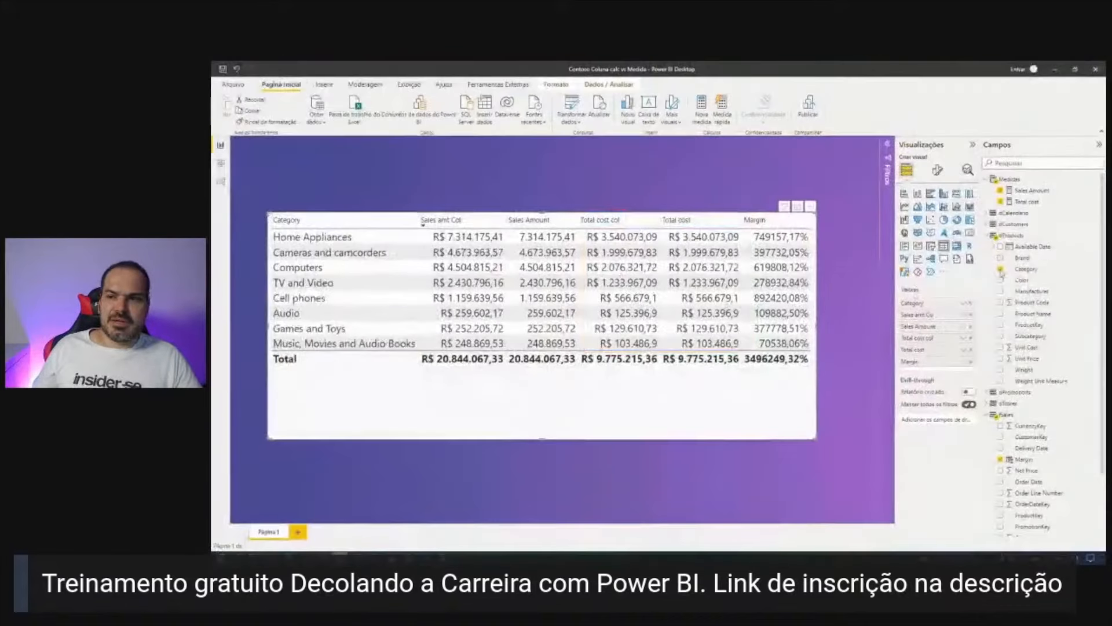
Rename the Margin calculated column in the fSales data as Margin col through its formula.
right_click(1013, 180)
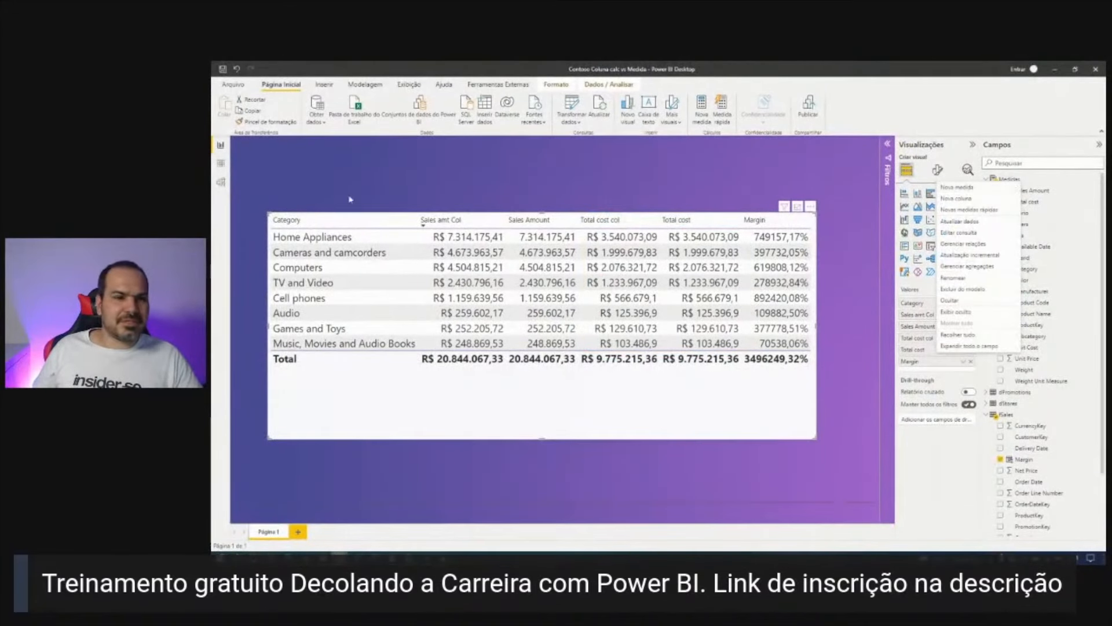
left_click(221, 163)
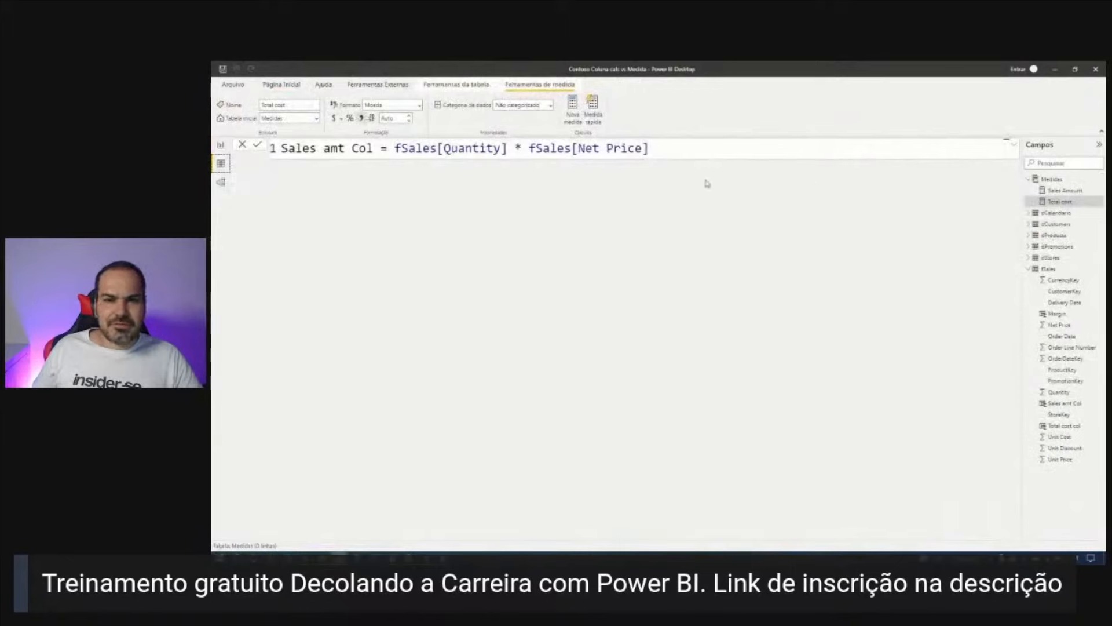
left_click(1050, 269)
left_click(925, 158)
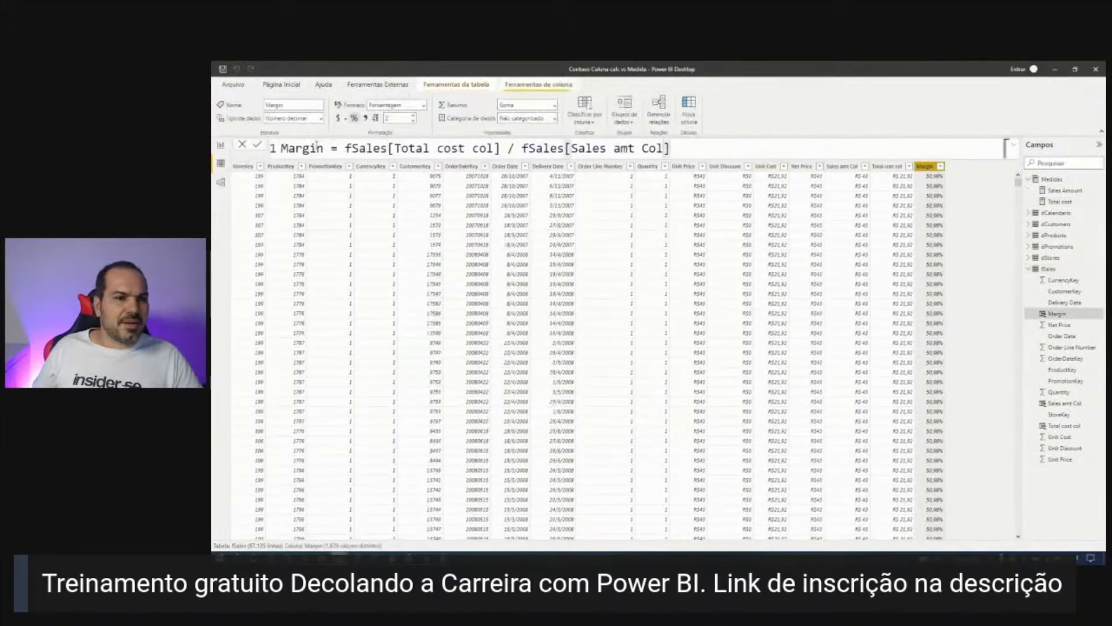
left_click(323, 148)
type("col")
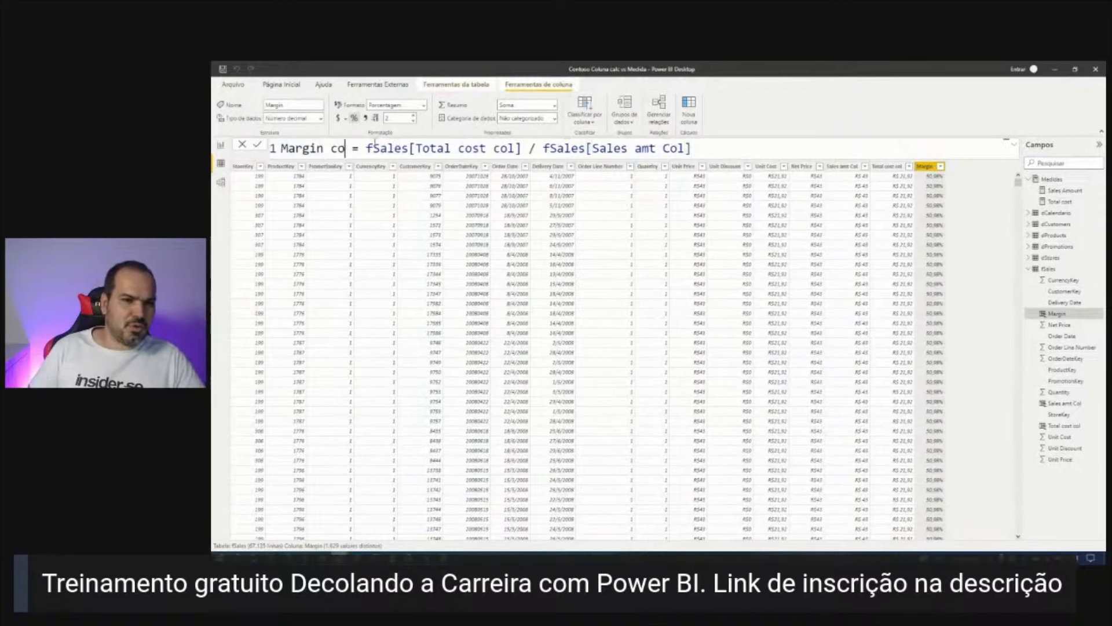
key("Return")
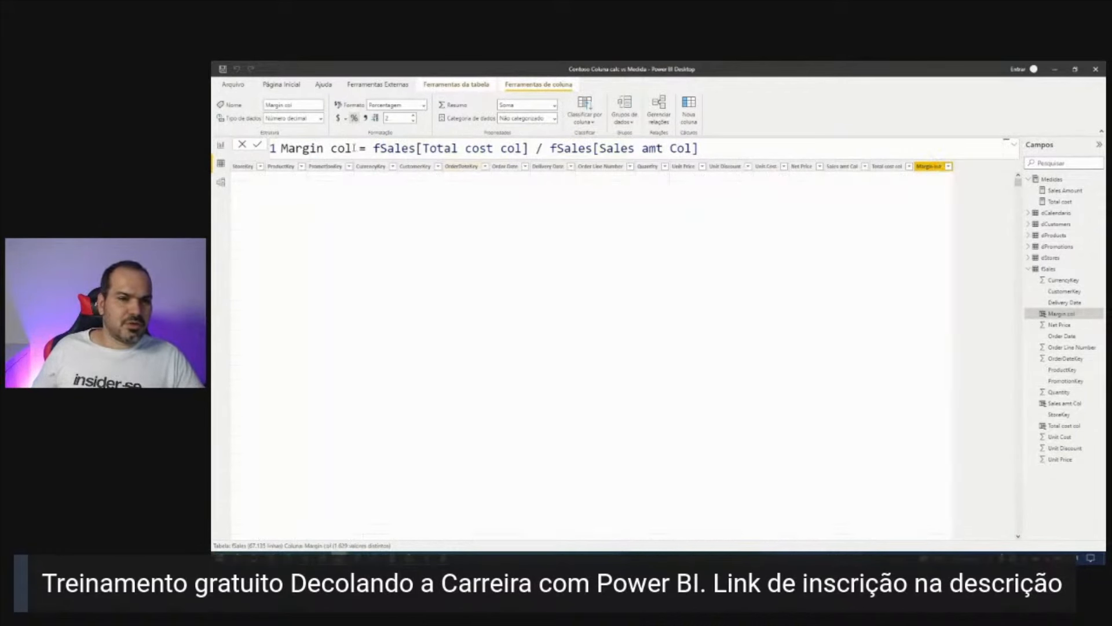
Return to the report page, create a new measure in the Medidas table and name it Margin.
left_click(220, 145)
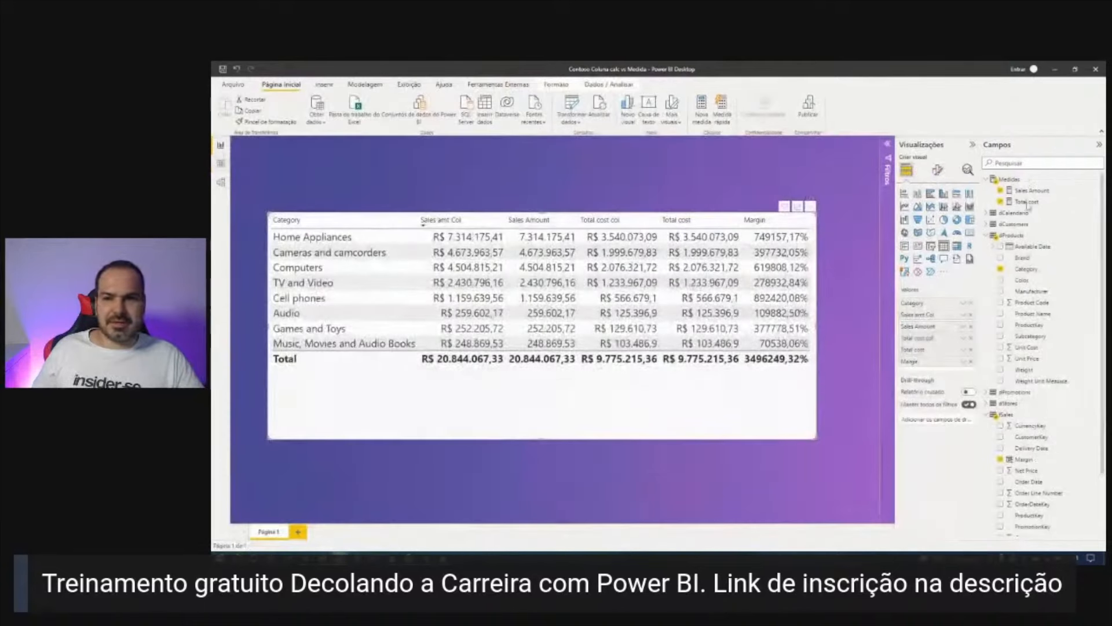
right_click(1008, 179)
left_click(1026, 182)
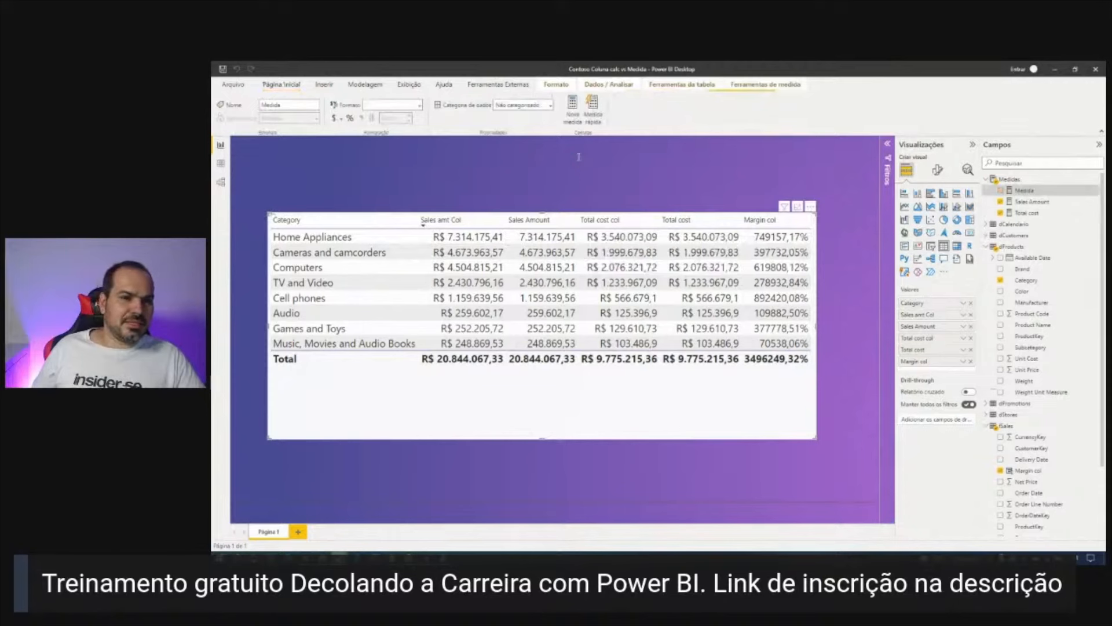
type("Margin =")
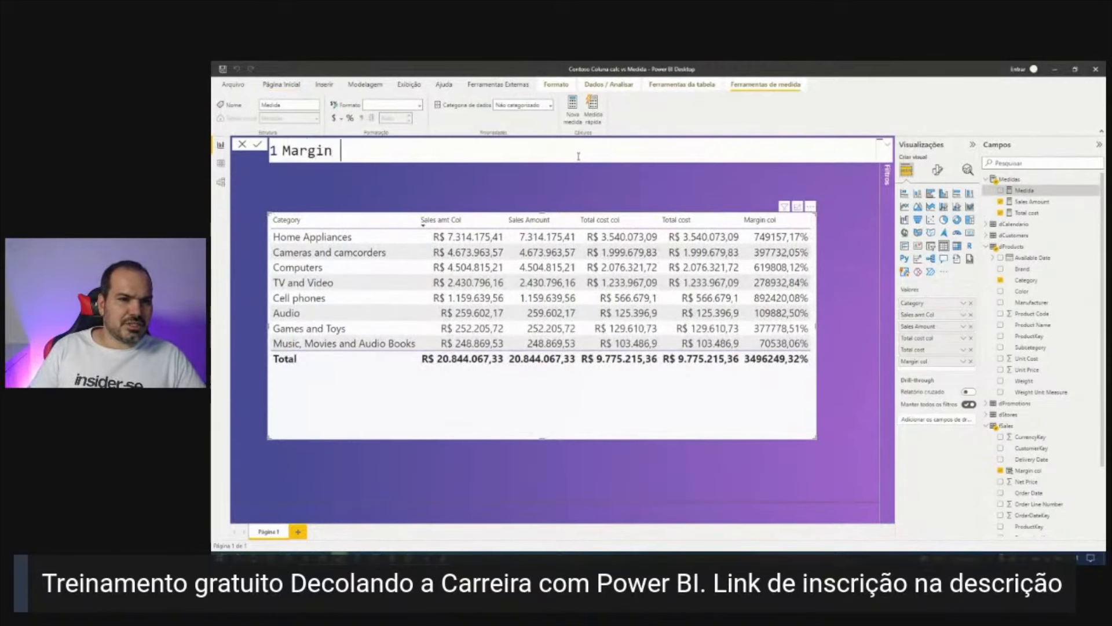
double_click(308, 150)
left_click(405, 150)
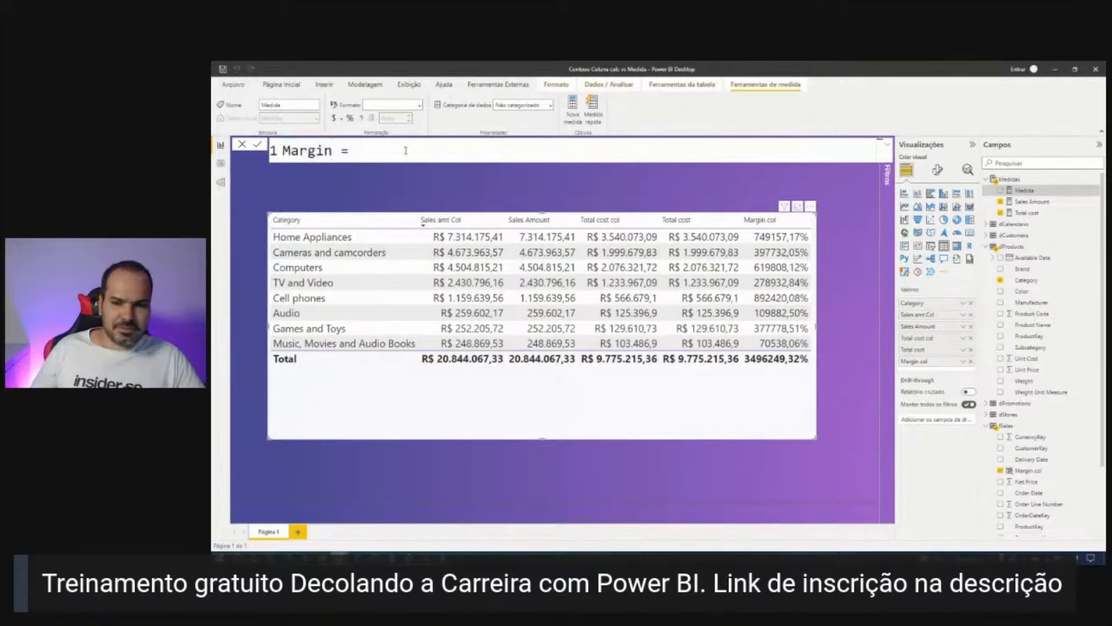
key("shift+Return")
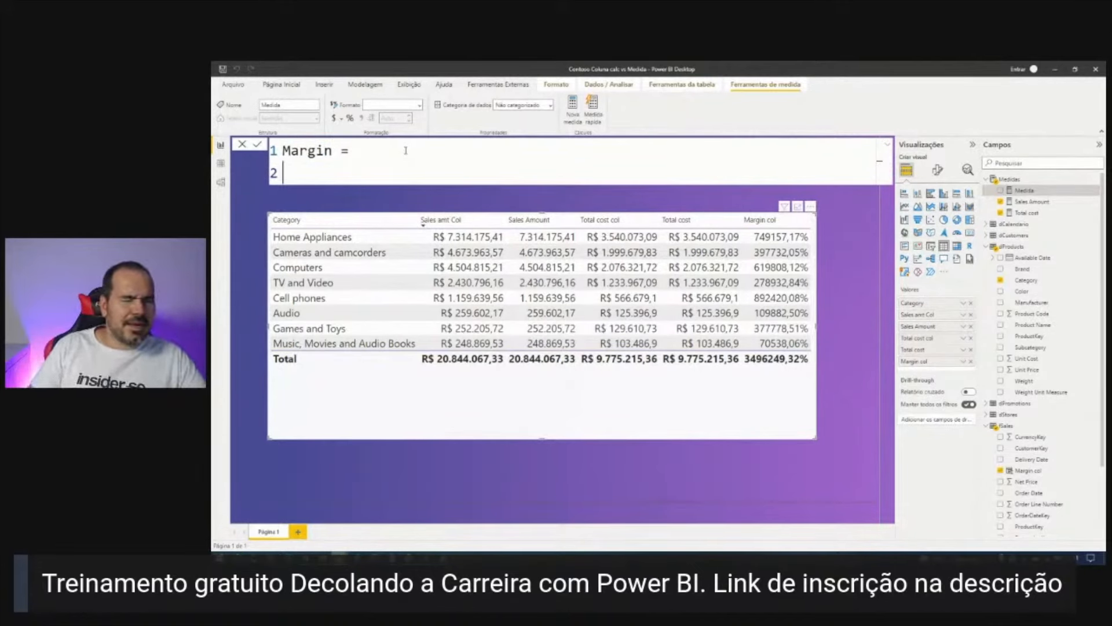
Start the Margin measure's expression with DIVIDE on its own line and use [Total cost] as the numerator.
type("DIVIDE(")
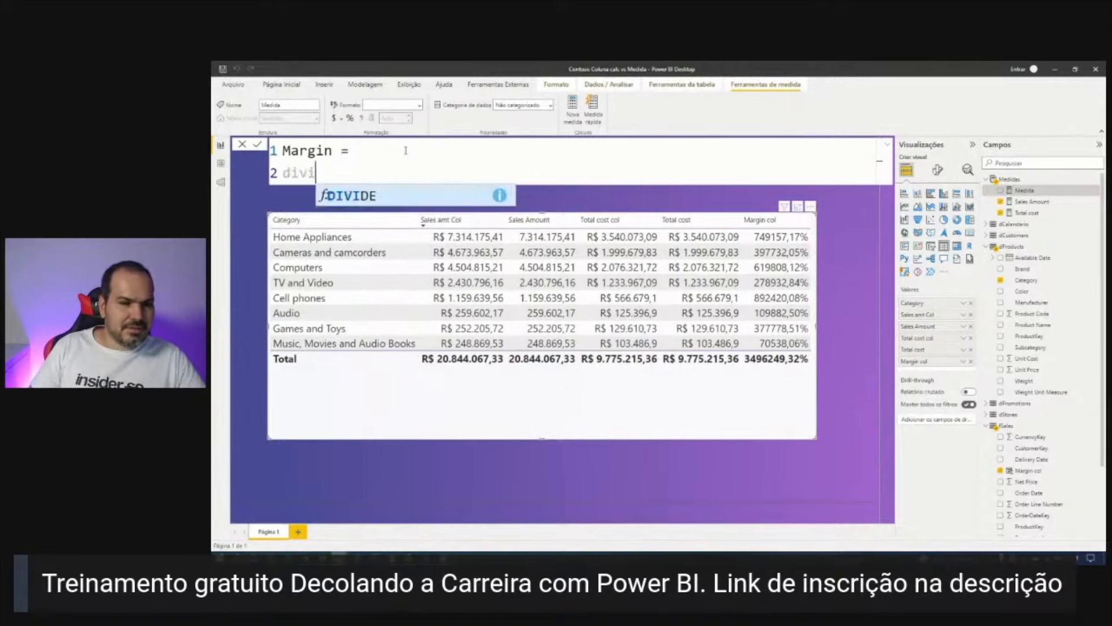
key("shift+Return")
key("Tab")
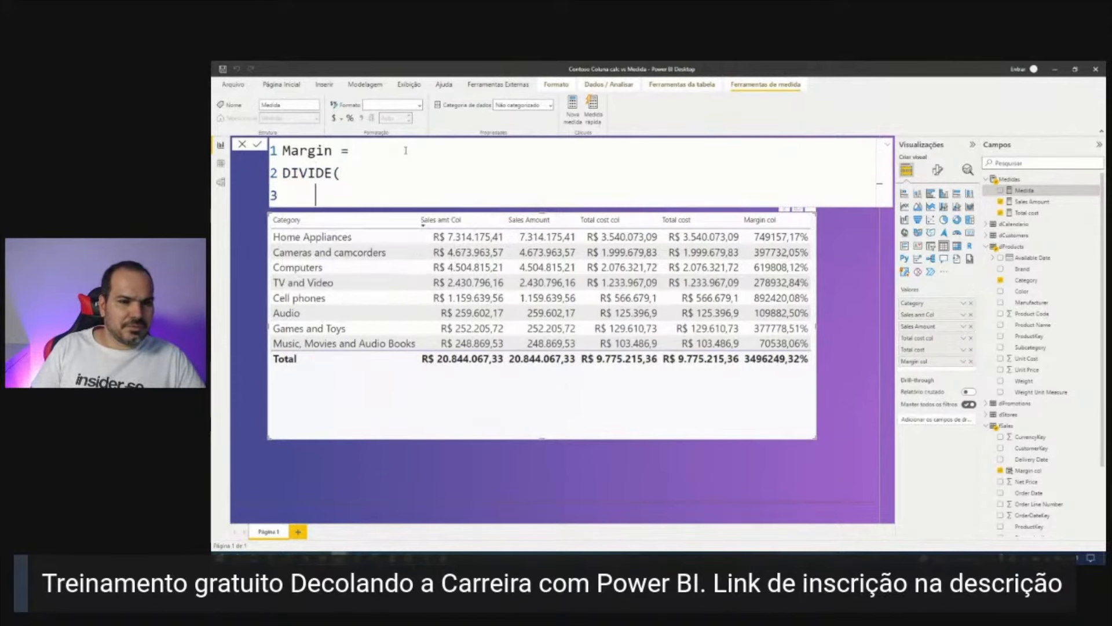
type("total")
key("Down")
key("Down")
key("Down")
key("Down")
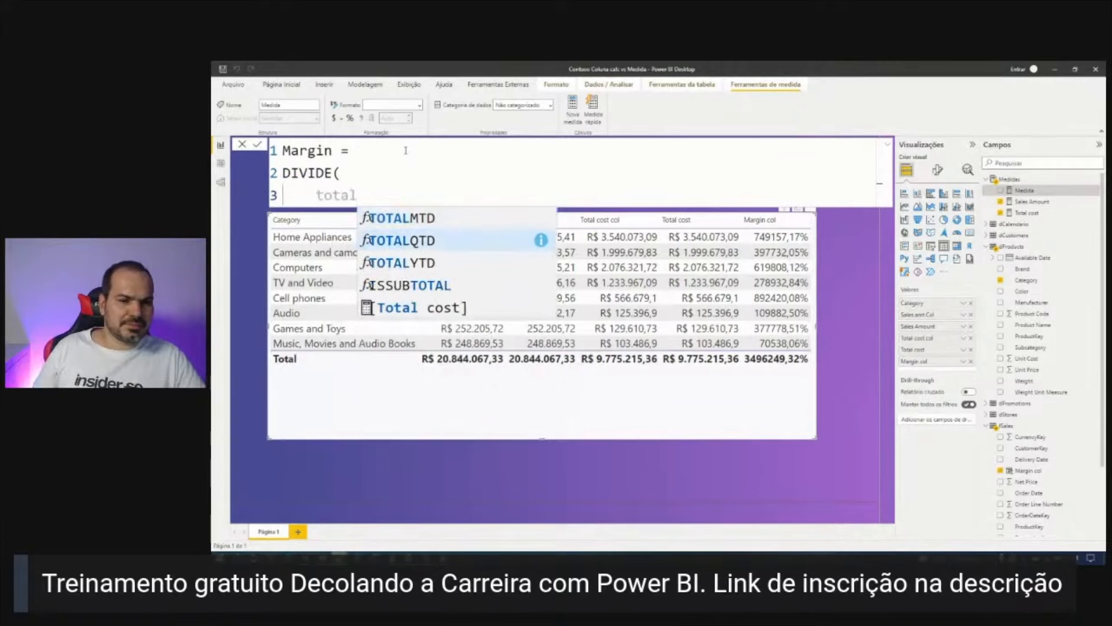
key("Tab")
type(",")
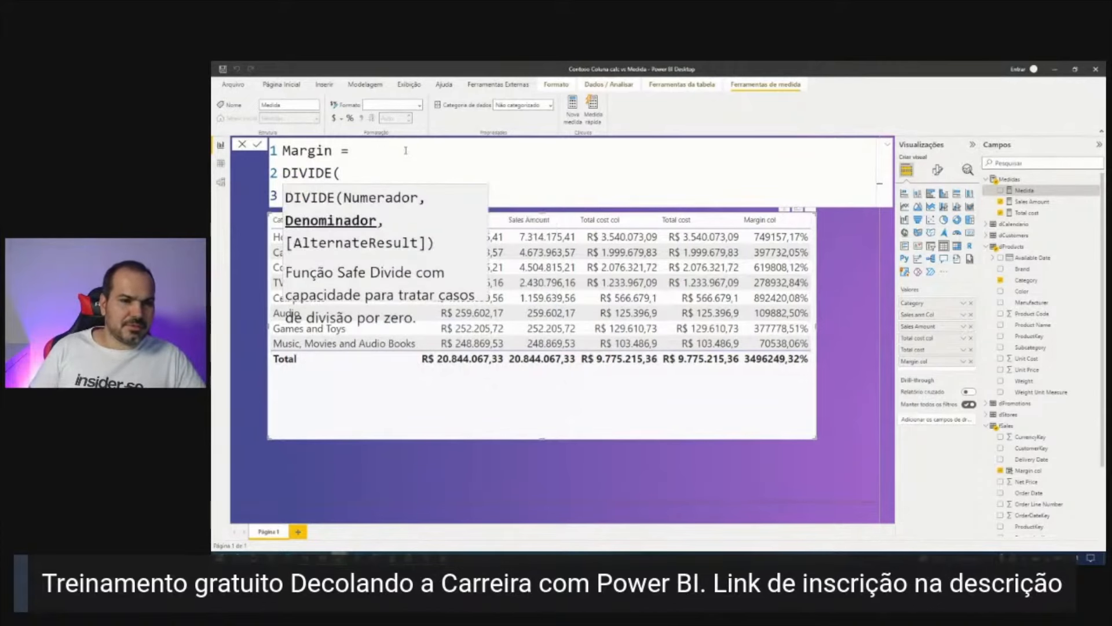
Add [Sales Amount] without its table prefix as the DIVIDE denominator, close the expression and commit the Margin measure.
key("shift+Return")
type("sal")
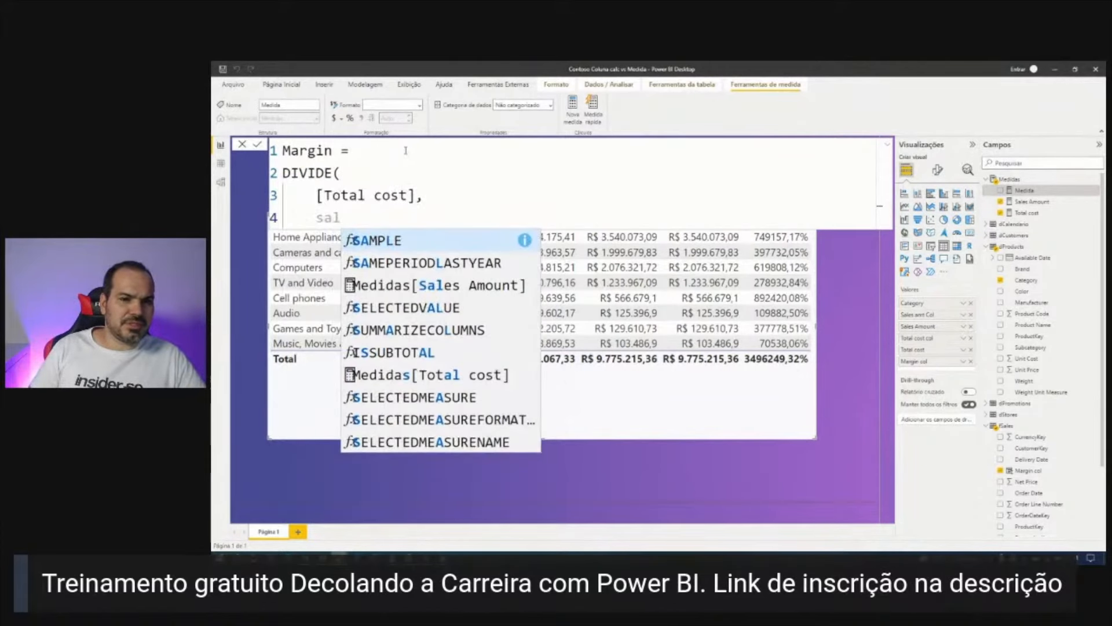
key("Down")
key("Down")
key("Tab")
double_click(358, 217)
key("BackSpace")
left_click(461, 220)
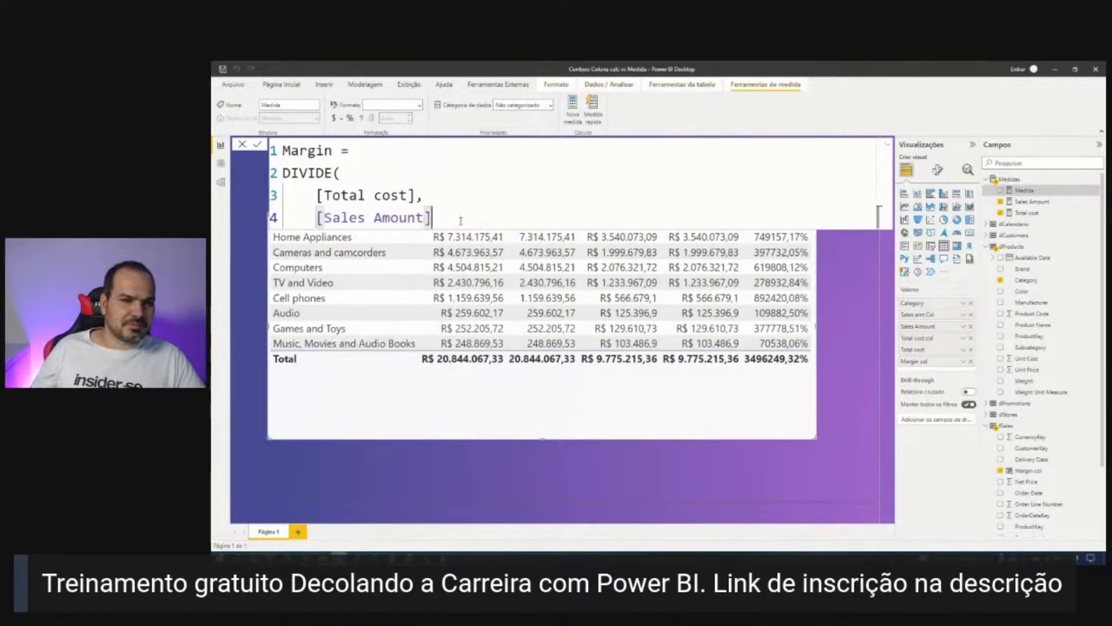
key("shift+Return")
type(")")
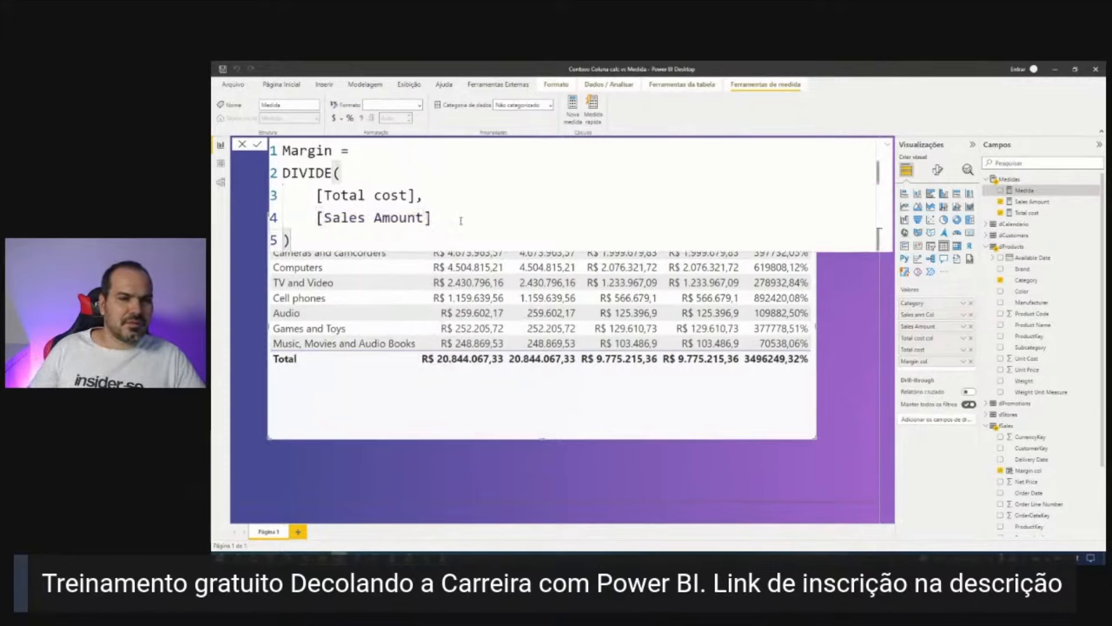
key("Return")
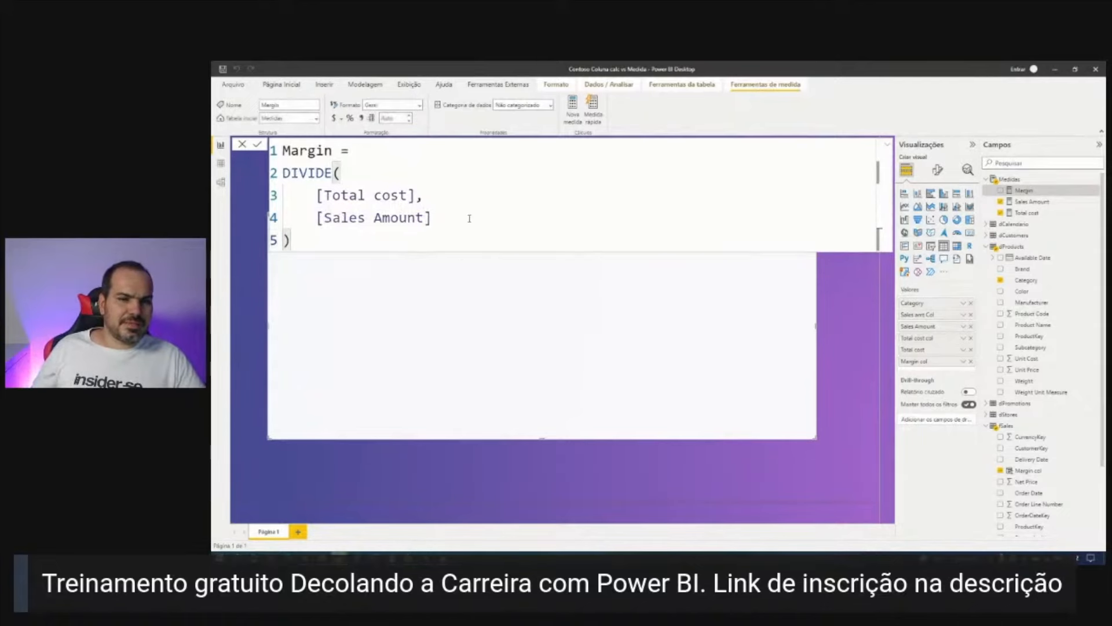
left_click(429, 217)
key("Escape")
Open the formula of the Margin col column in the fSales data and insert DIVIDE( before fSales[Total cost col].
left_click(221, 163)
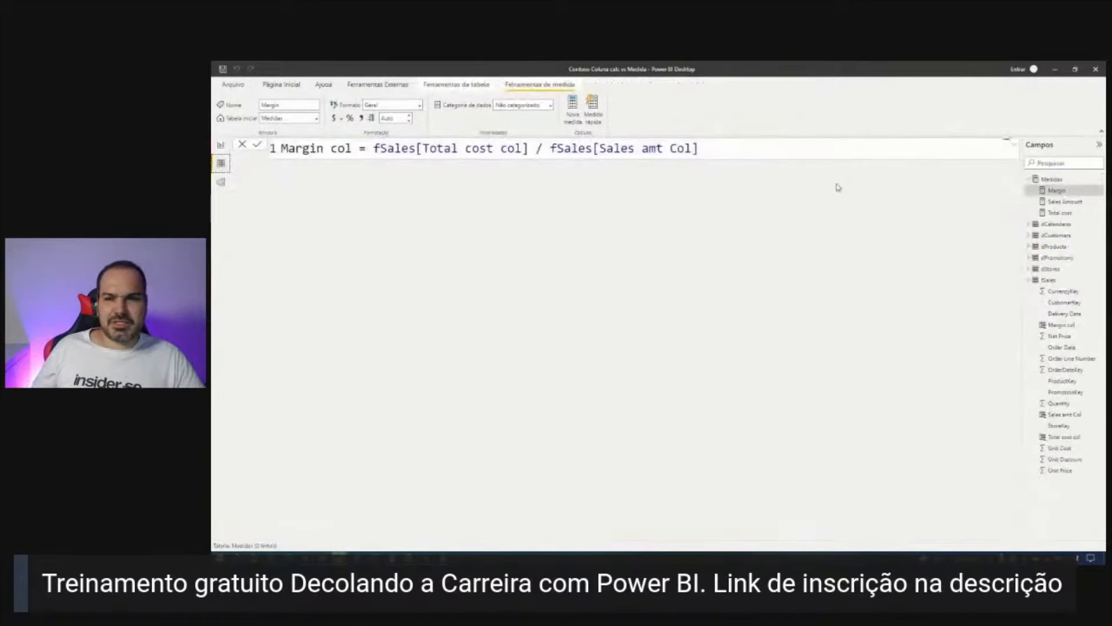
left_click(1048, 280)
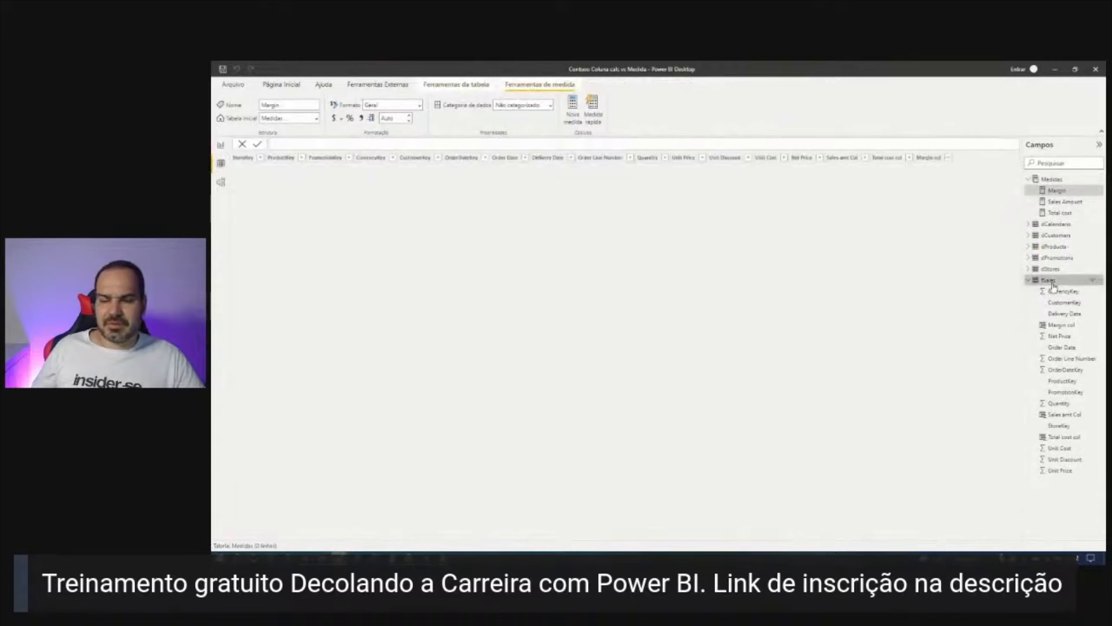
left_click(927, 158)
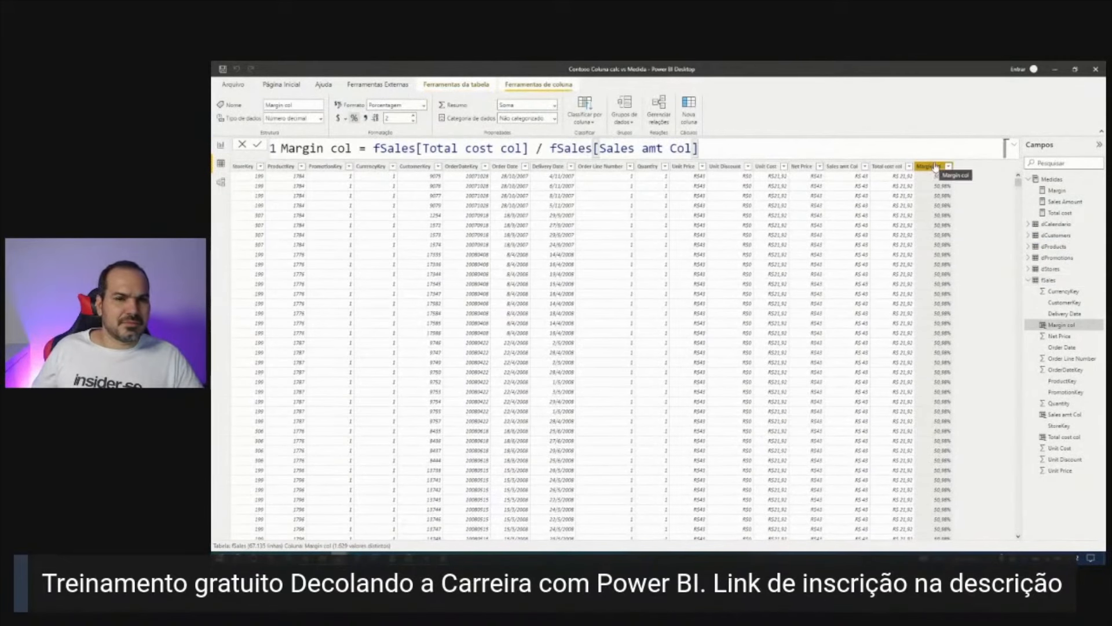
left_click(373, 148)
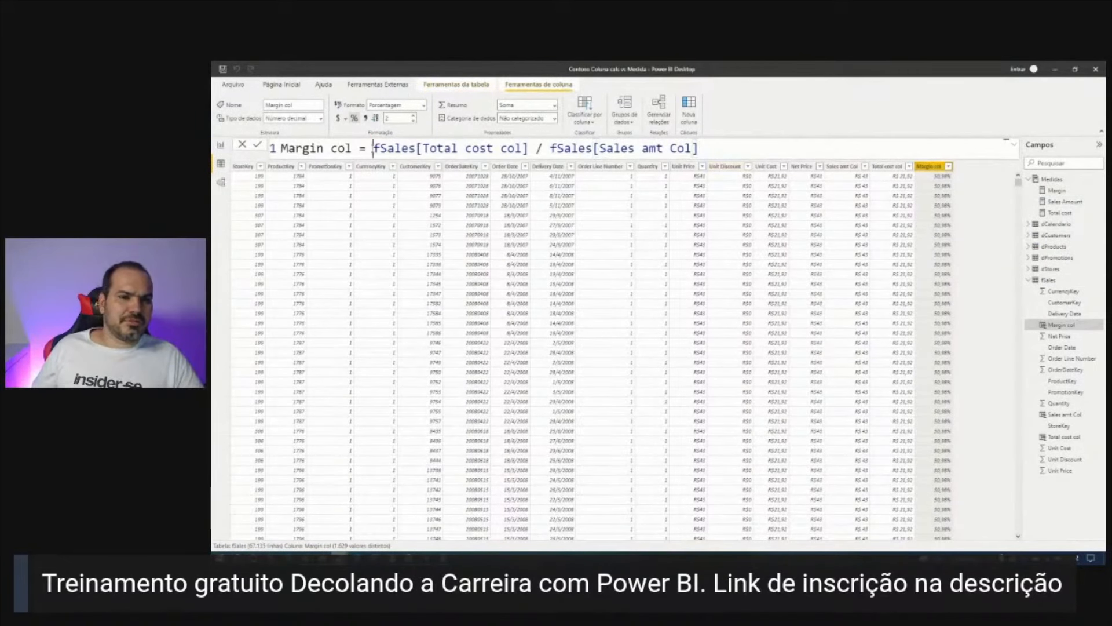
type("DIVIDE")
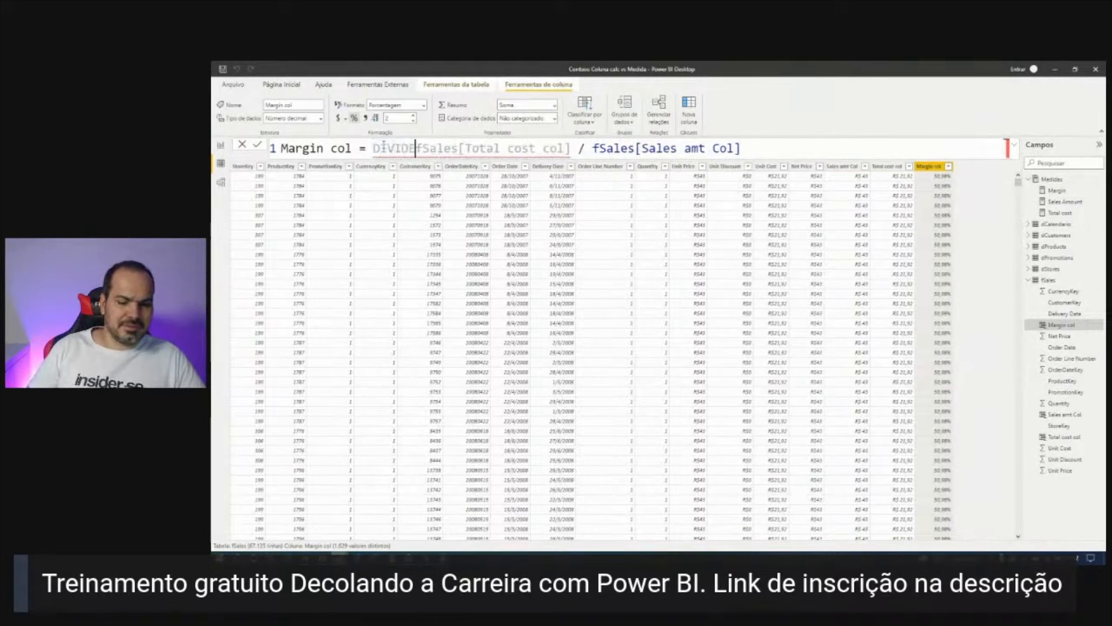
type("(")
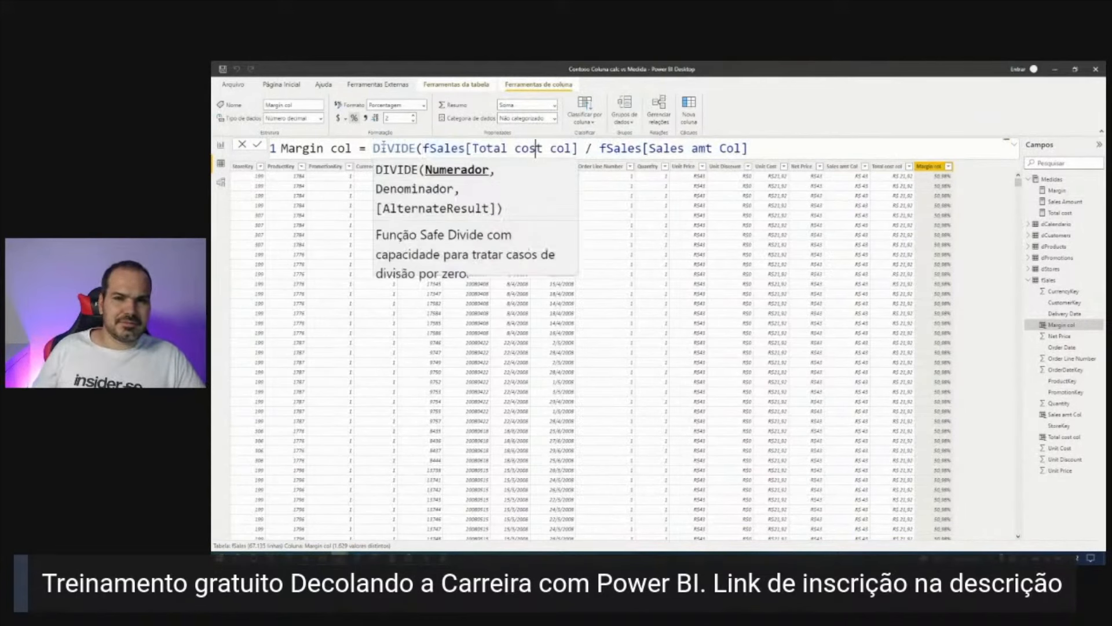
Replace the division slash with a comma before fSales[Sales amt Col], close the parenthesis and commit the Margin col formula.
left_click(604, 148)
key("BackSpace")
key("BackSpace")
key("BackSpace")
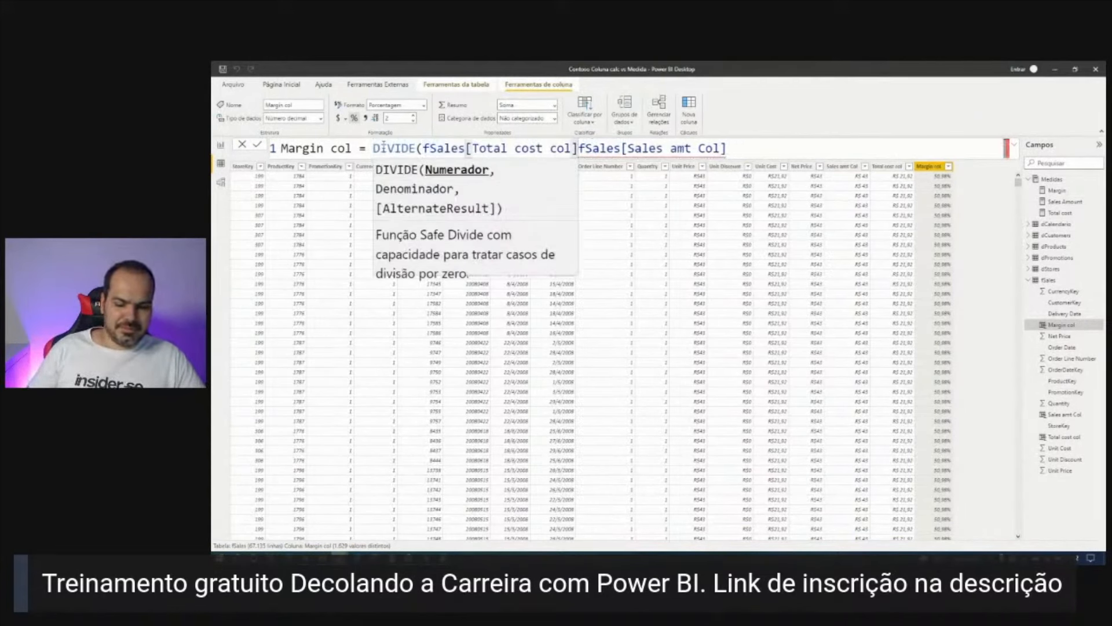
type(",")
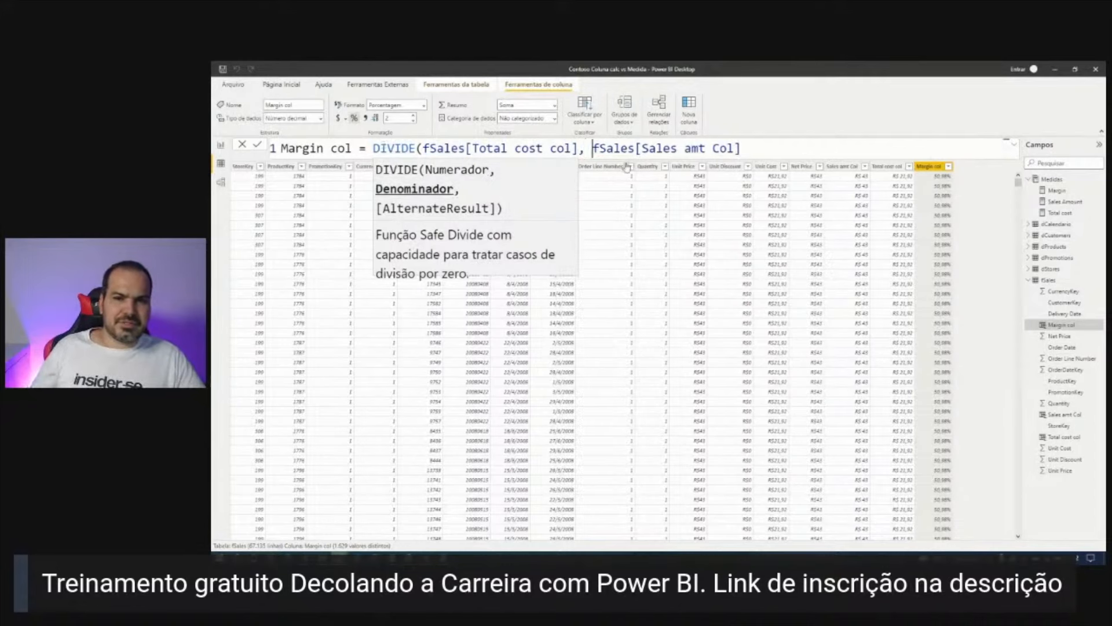
left_click(752, 146)
type(")")
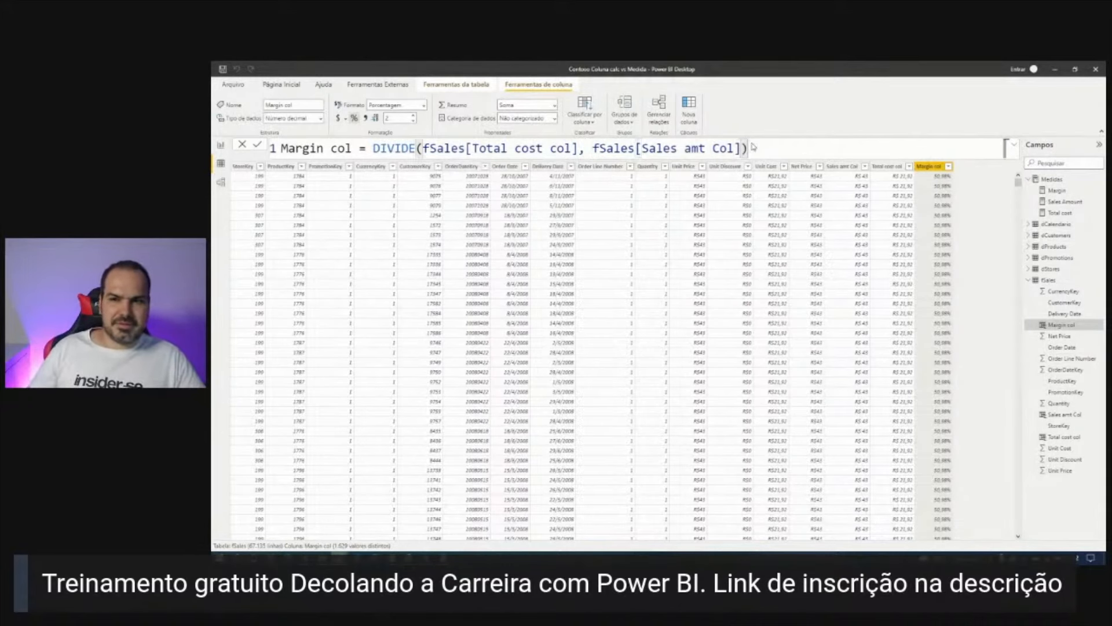
key("Return")
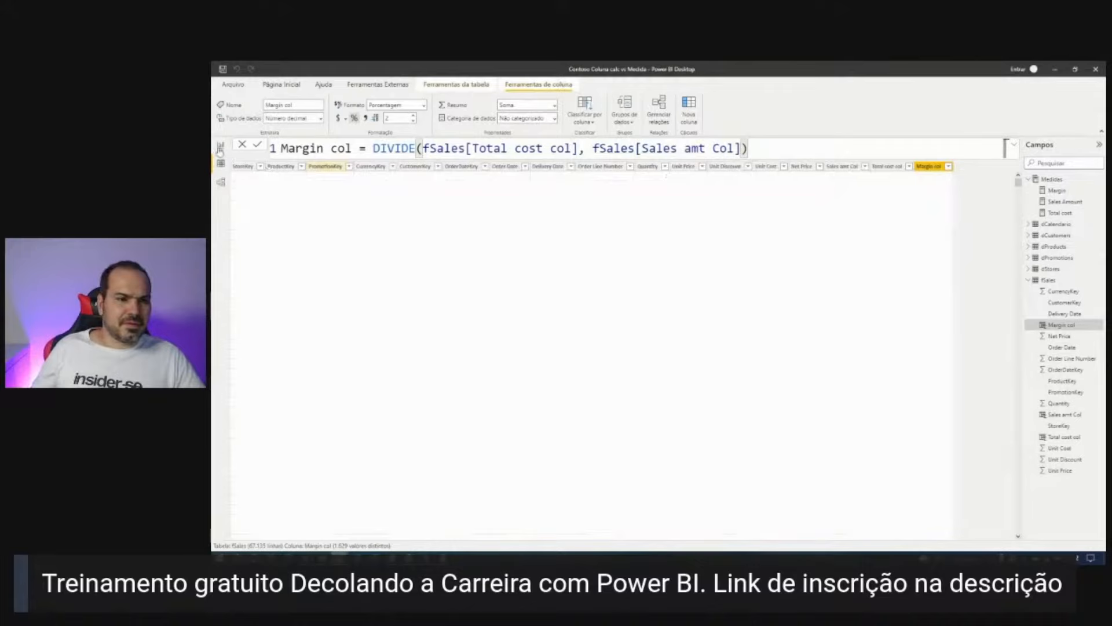
Return to the report page and set the aggregation of Margin col in the category table to Média.
left_click(219, 148)
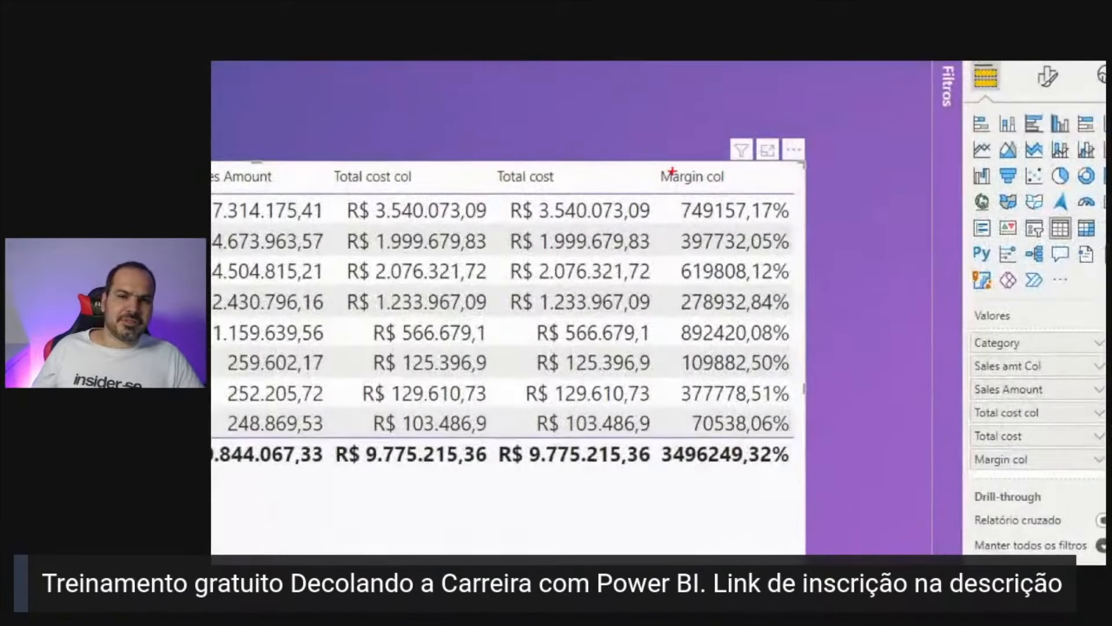
left_click_drag(653, 155, 803, 442)
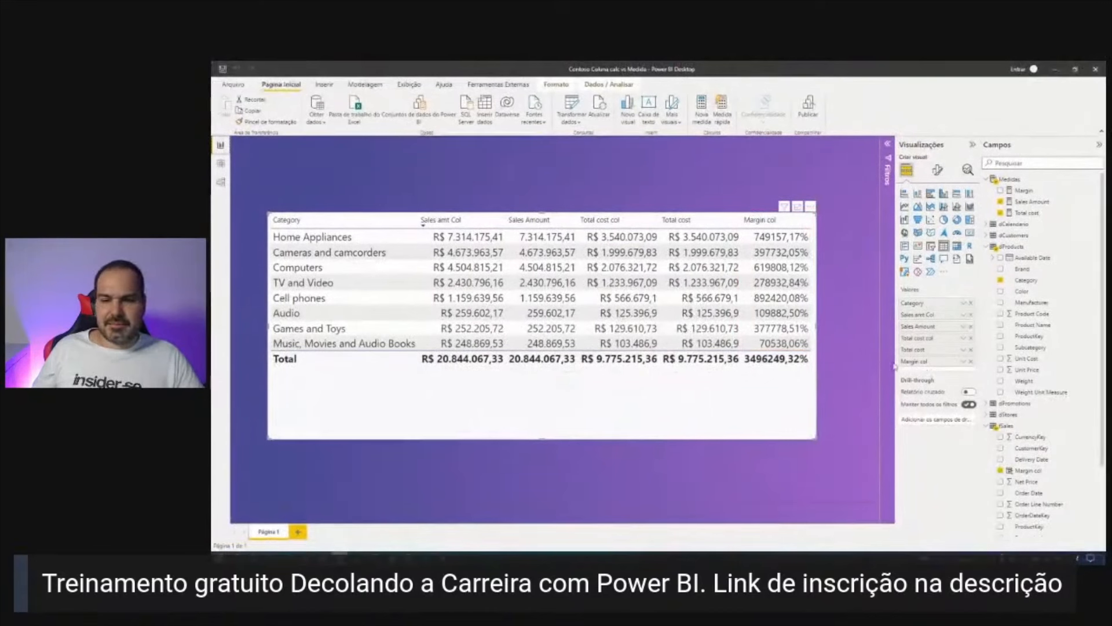
left_click_drag(815, 437, 789, 401)
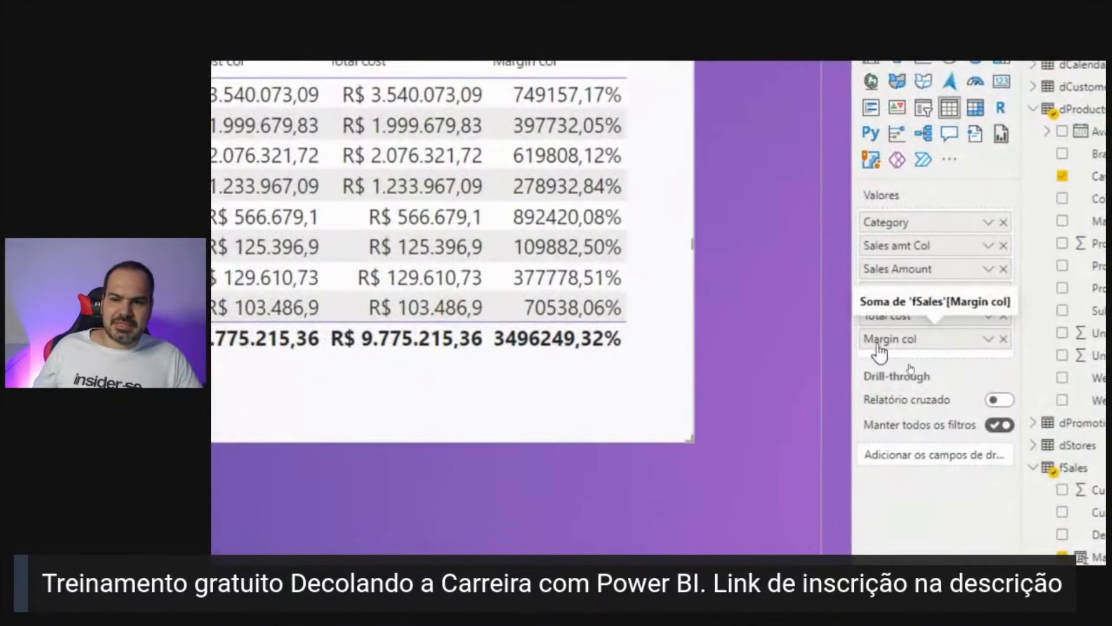
left_click(987, 340)
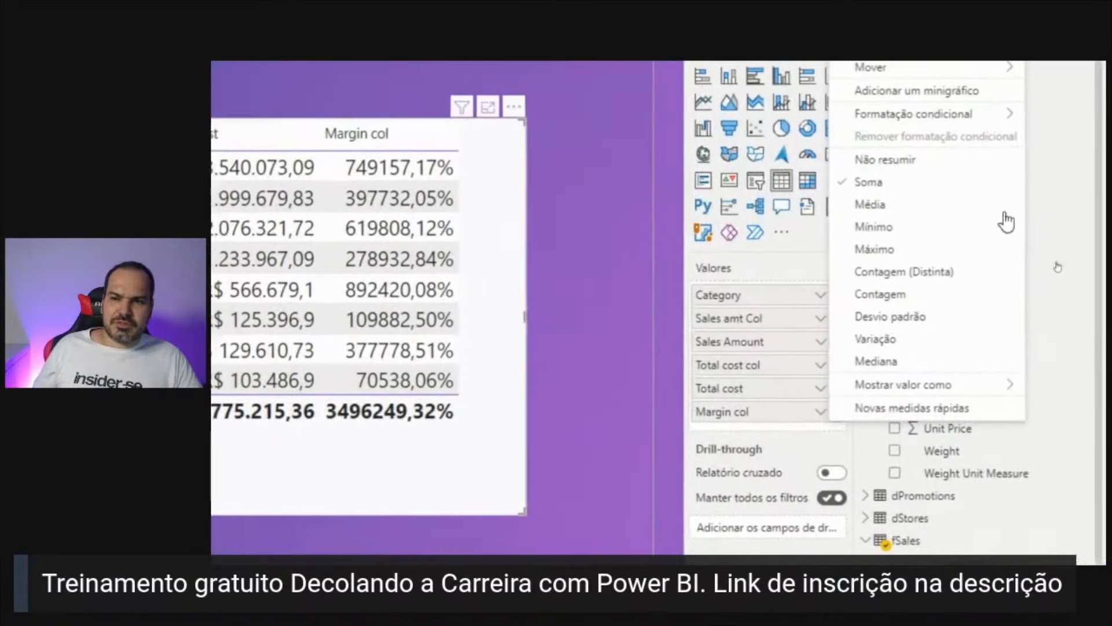
mouse_move(837, 168)
left_mouse_down()
mouse_move(808, 353)
mouse_move(915, 370)
mouse_move(976, 310)
mouse_move(946, 175)
mouse_move(847, 162)
mouse_move(826, 187)
mouse_move(898, 193)
mouse_move(869, 165)
mouse_move(840, 168)
left_mouse_up()
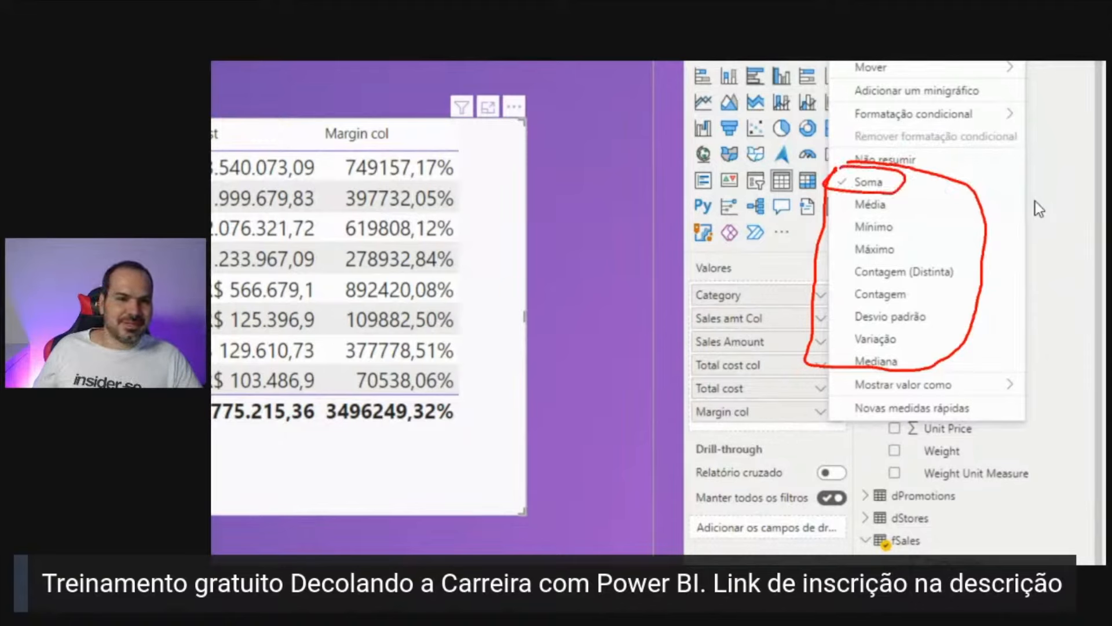
key("Escape")
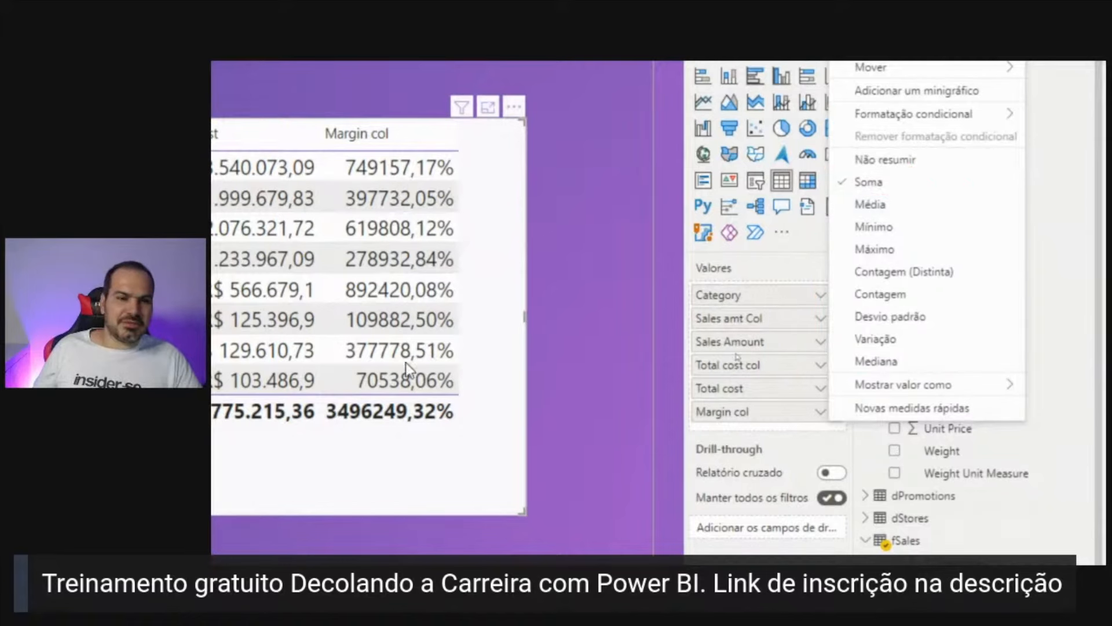
left_click(872, 206)
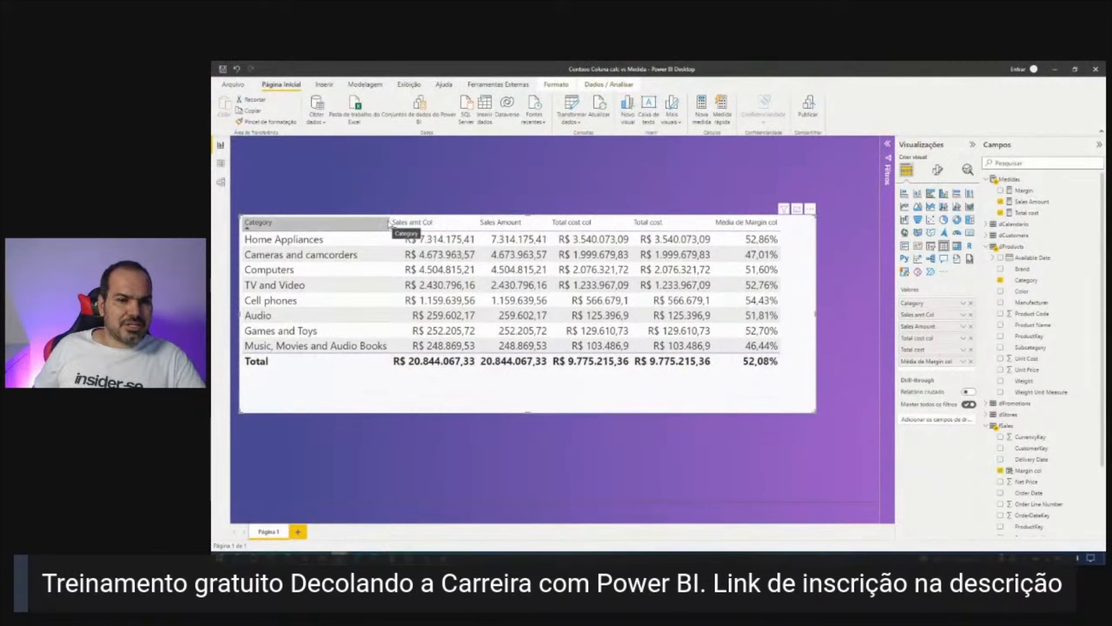
Narrow the table's Category column and add the Margin measure to the table after Média de Margin col.
left_click_drag(388, 222, 334, 222)
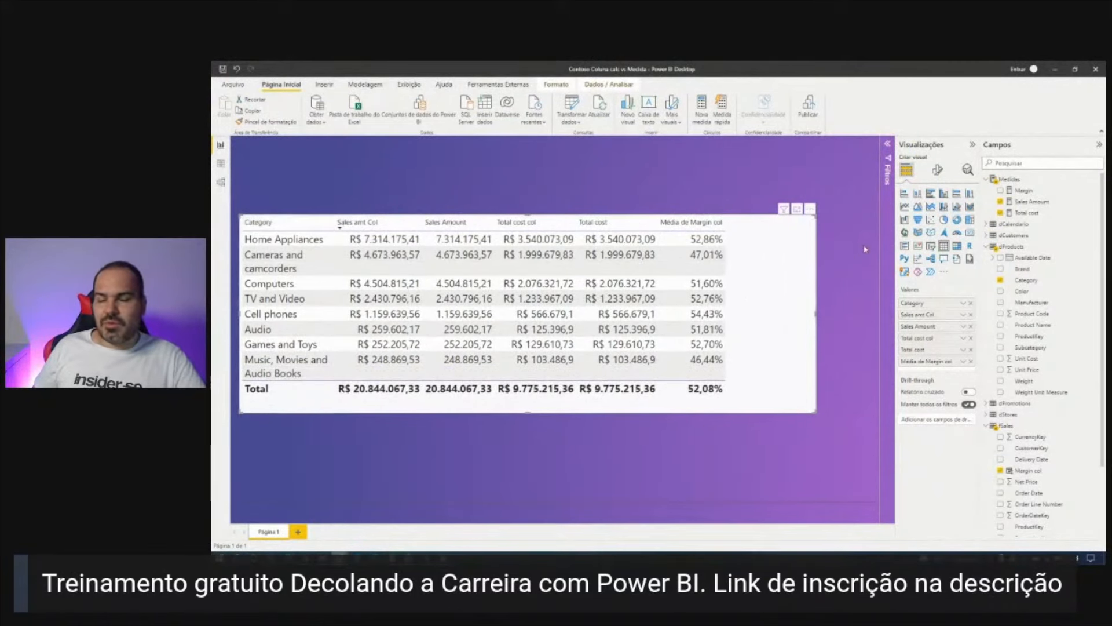
left_click(1024, 190)
left_click(464, 185)
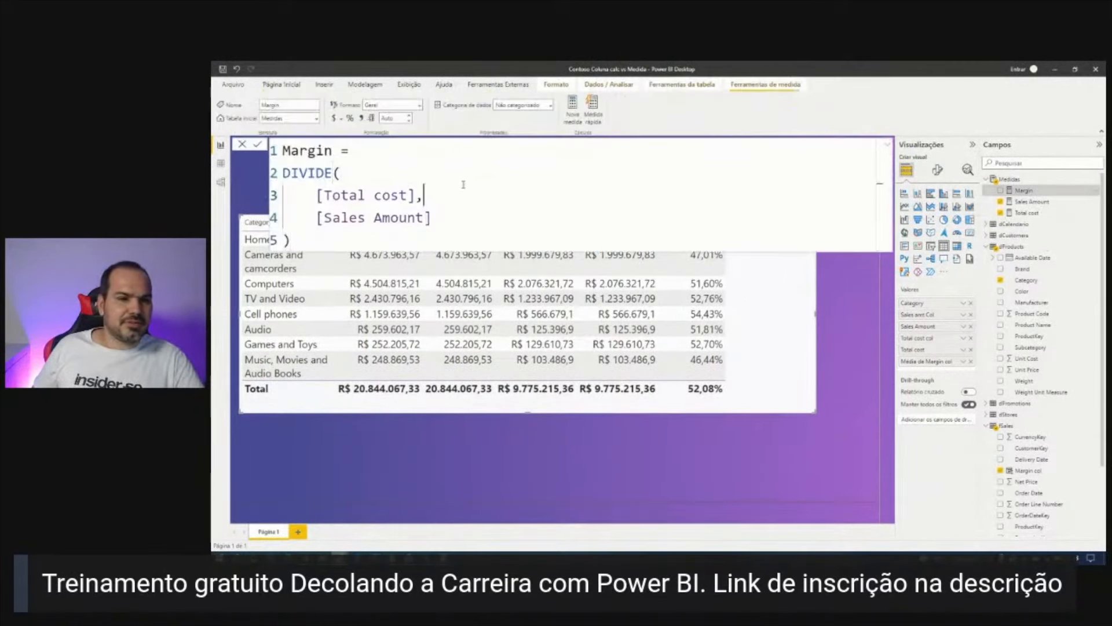
left_click(502, 217)
key("Return")
left_click_drag(1023, 190, 803, 329)
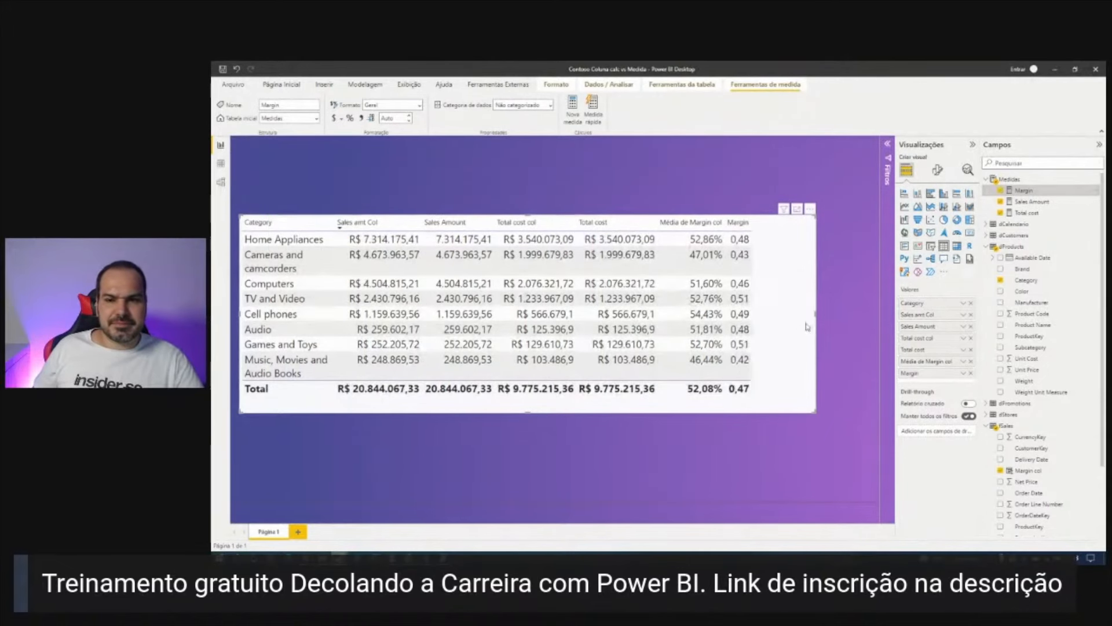
Format the Margin measure as a percentage.
left_click(1024, 191)
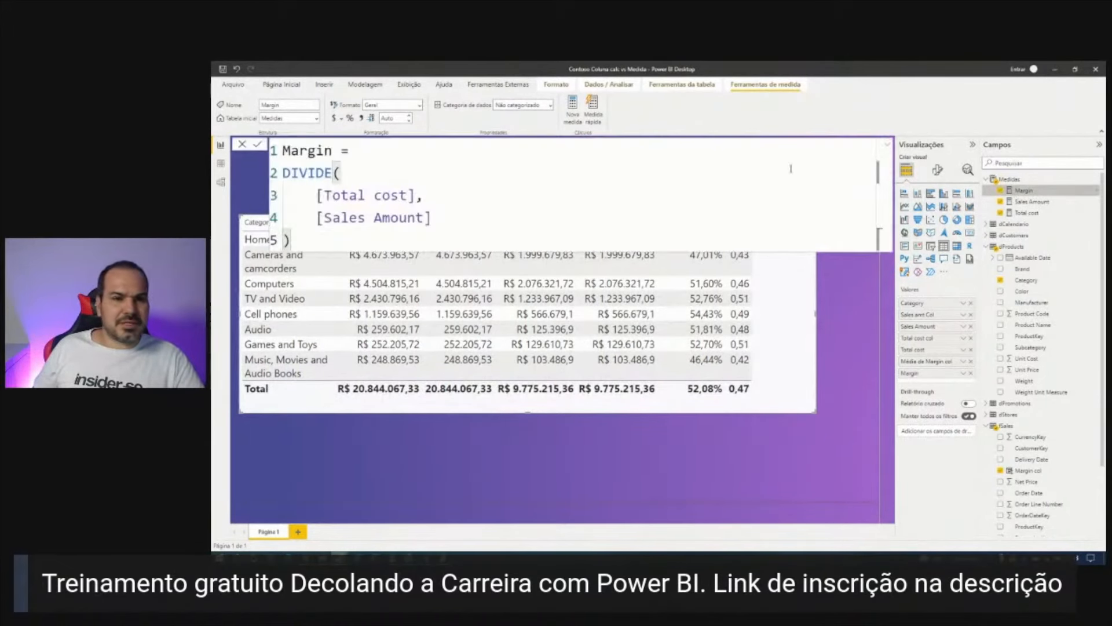
left_click(349, 118)
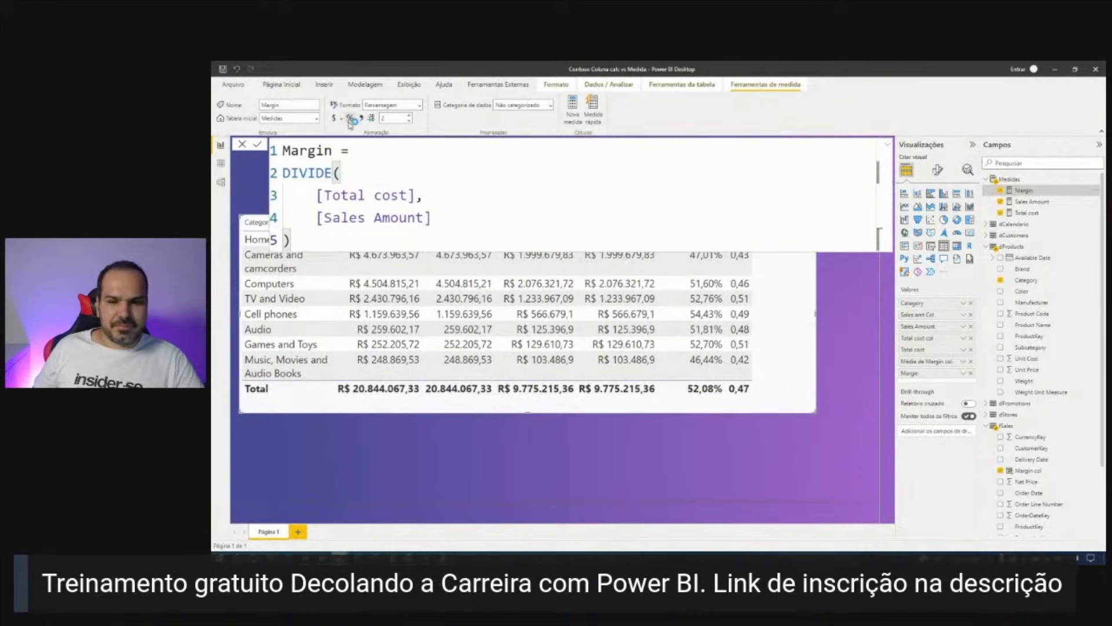
Compare the Média de Margin col and Margin columns across the product categories in the table.
key("Escape")
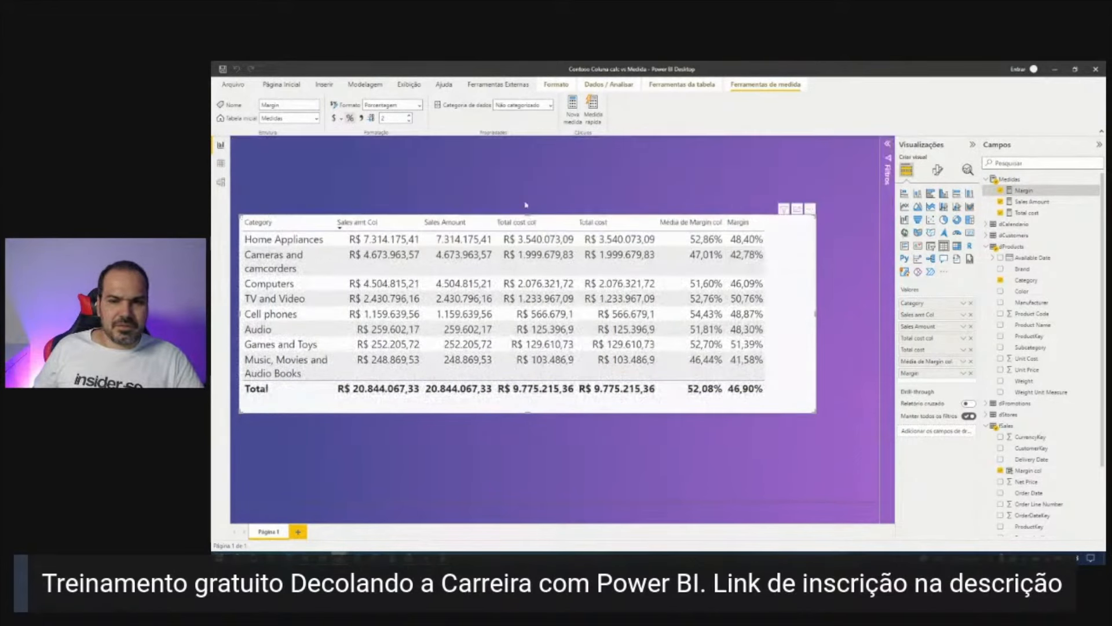
key("ctrl+1")
left_click(821, 283)
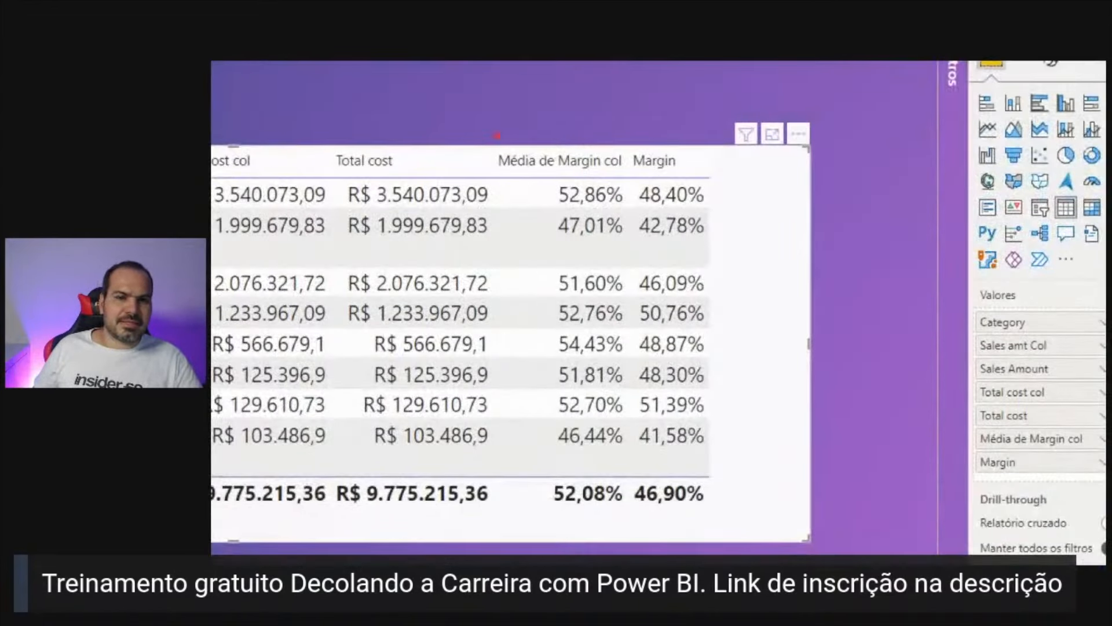
mouse_move(495, 146)
left_mouse_down()
mouse_move(634, 248)
mouse_move(768, 504)
left_mouse_up()
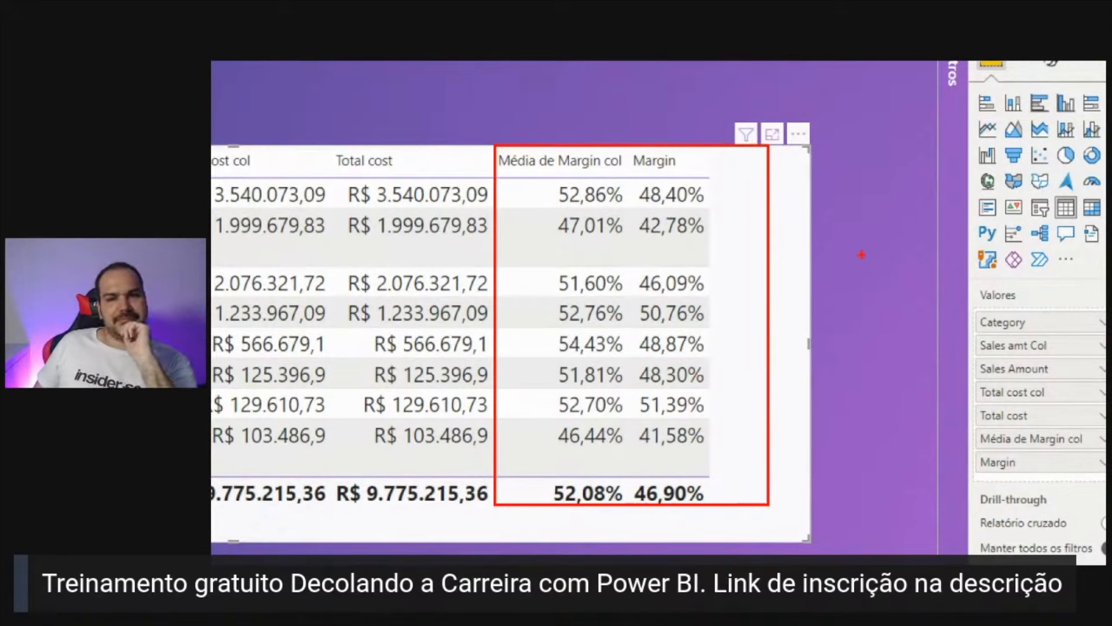
mouse_move(629, 151)
left_mouse_down()
mouse_move(695, 176)
mouse_move(708, 154)
left_mouse_up()
mouse_move(623, 152)
left_mouse_down()
mouse_move(658, 176)
mouse_move(702, 152)
mouse_move(631, 148)
left_mouse_up()
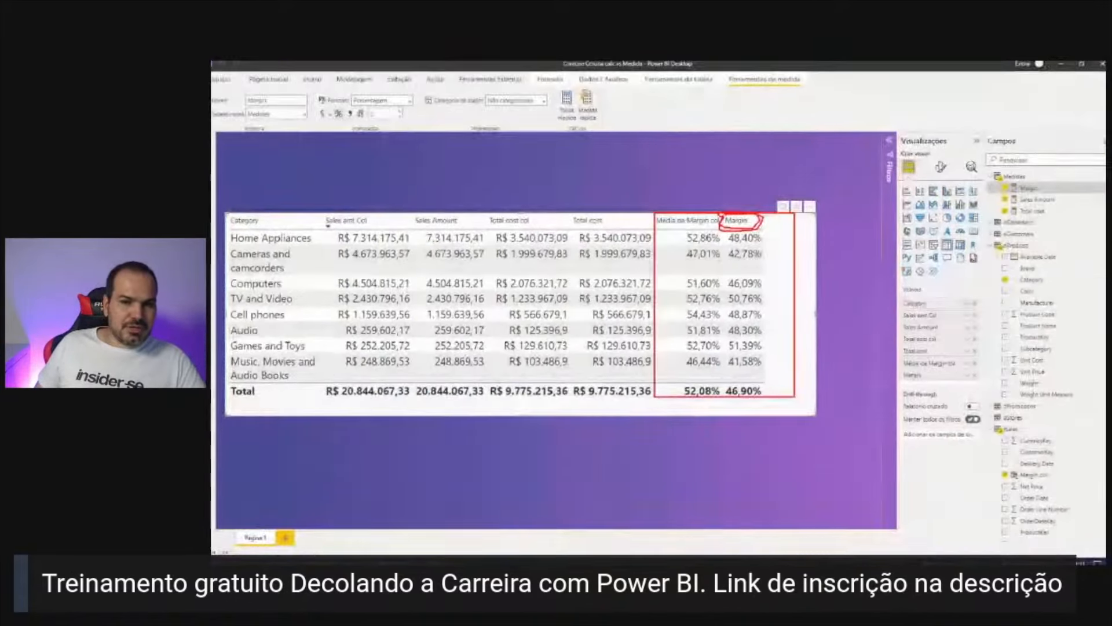
key("Escape")
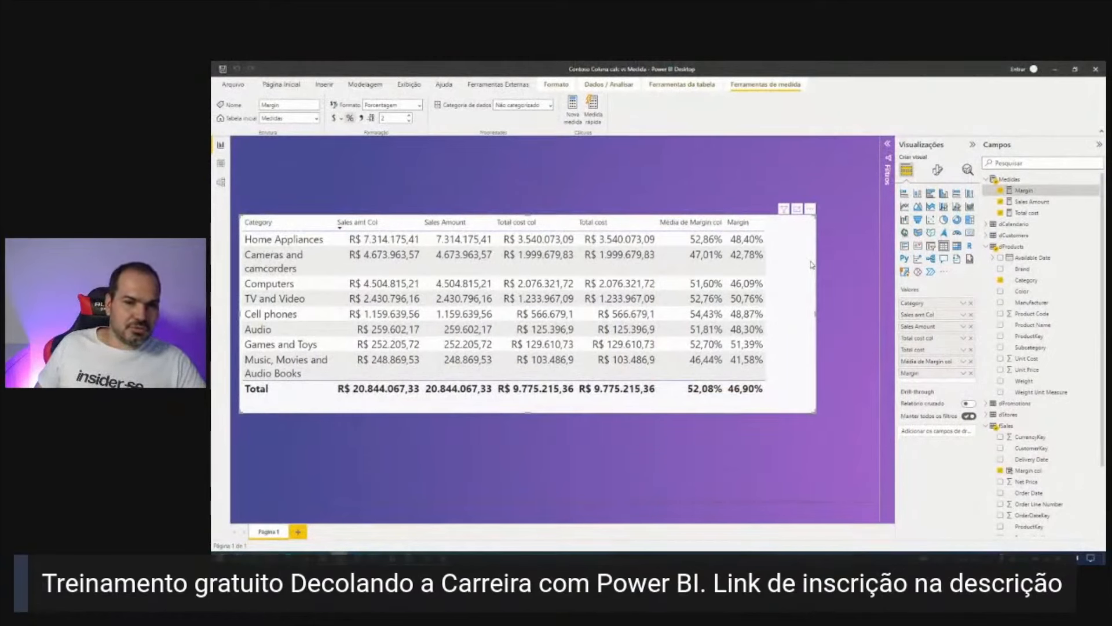
Review the Sales Amount measure's SUMX formula, then leave the formula without changing it.
left_click(1031, 201)
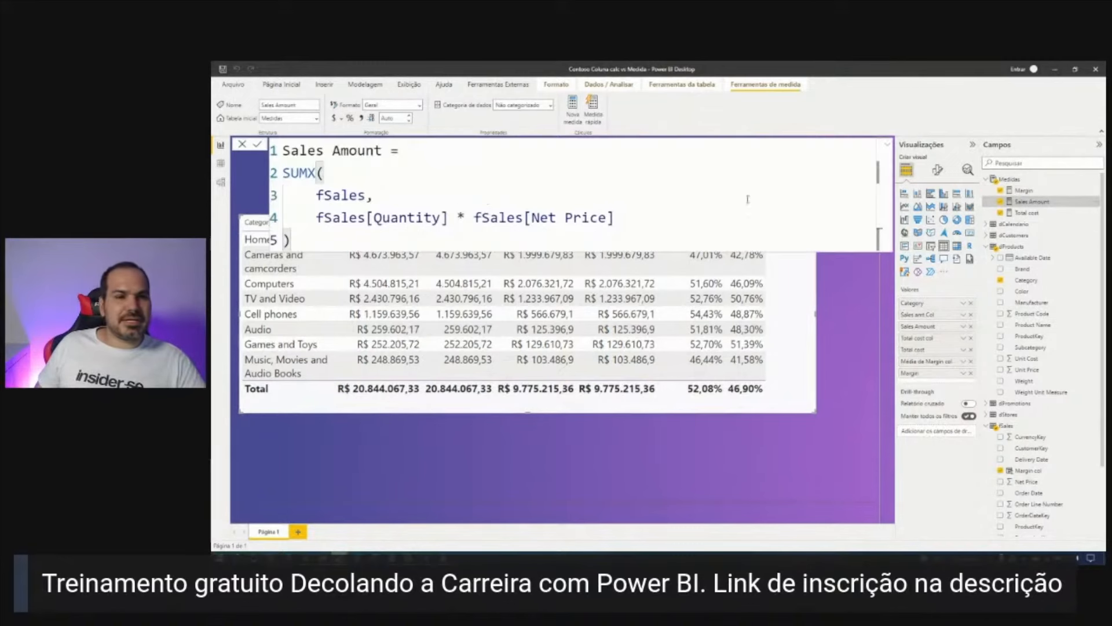
left_click(351, 212)
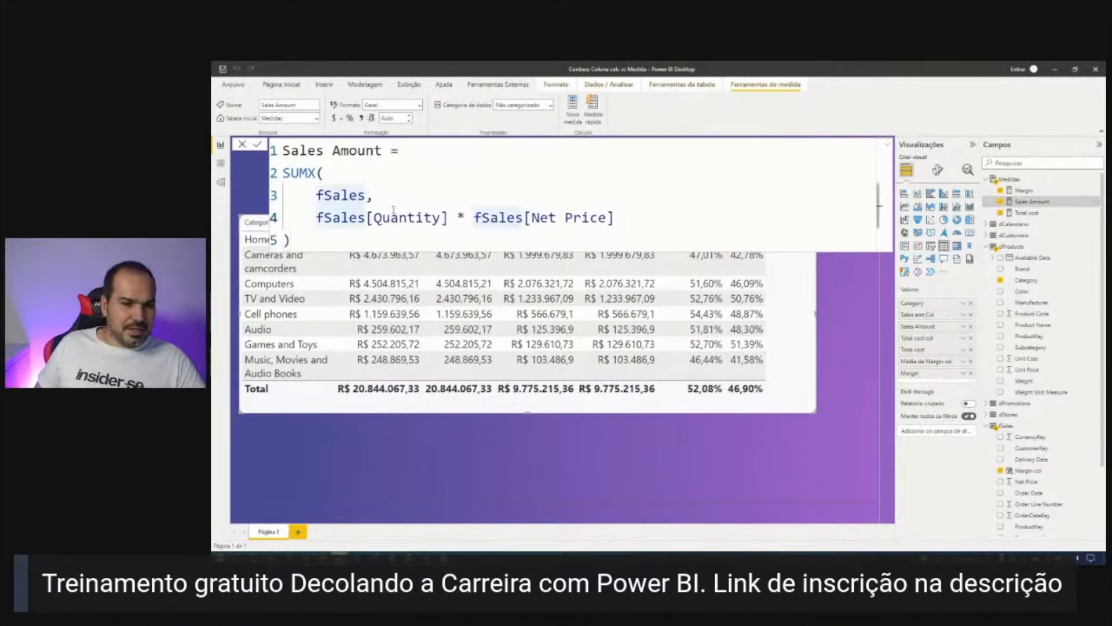
left_click_drag(282, 152, 381, 152)
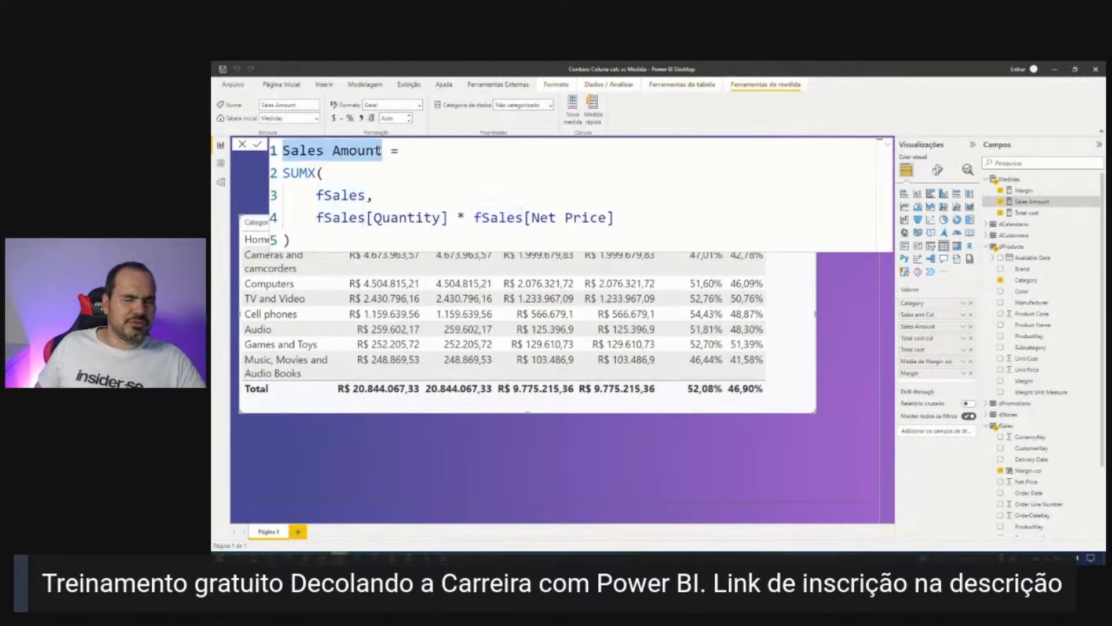
left_click(385, 189)
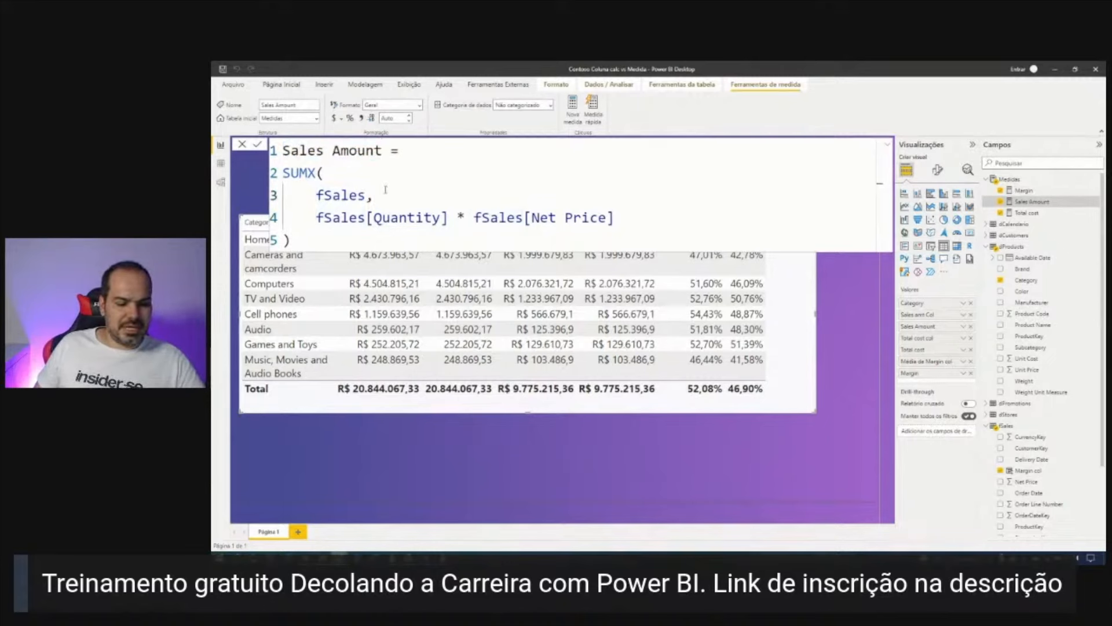
key("Escape")
left_click_drag(421, 210, 513, 396)
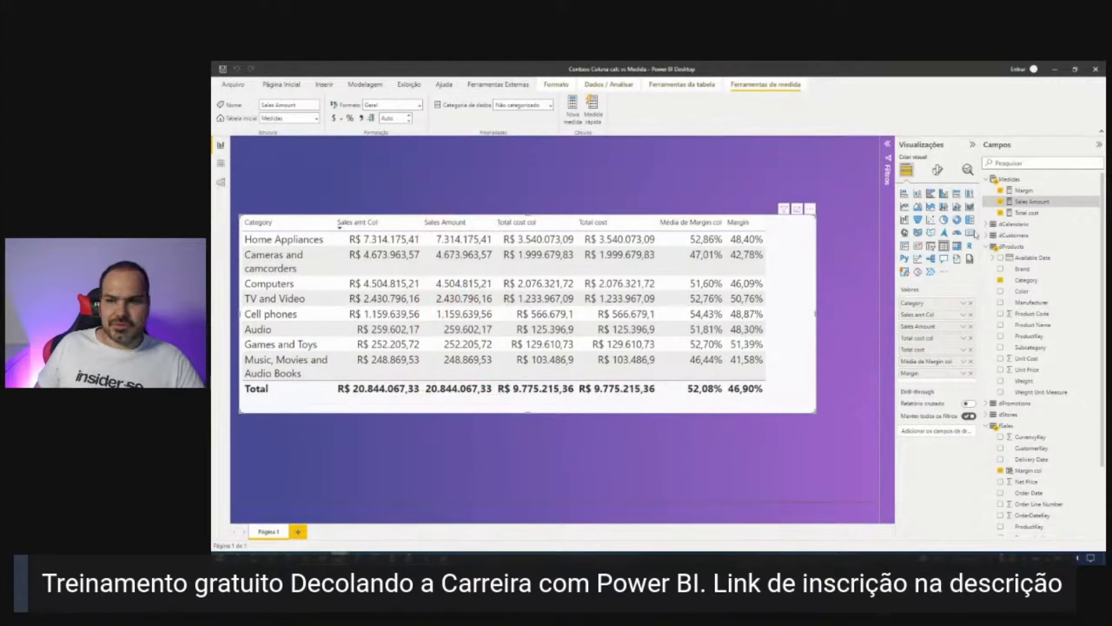
Set the font size of the category table's column headers to 14.
left_click(938, 171)
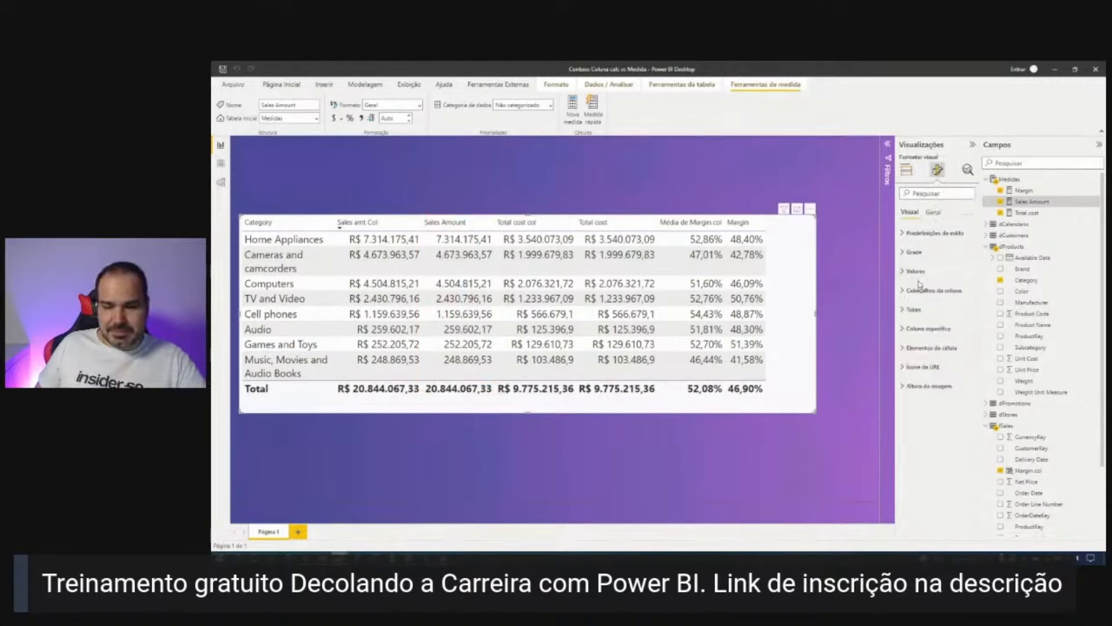
left_click(921, 295)
left_click(969, 331)
left_click(970, 331)
left_click(970, 331)
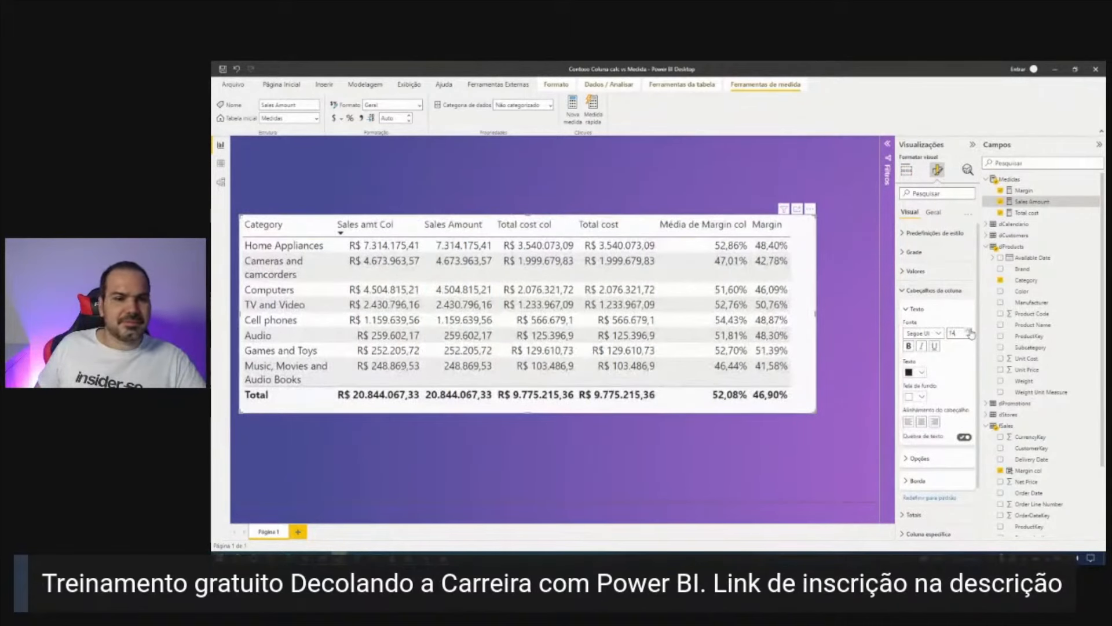
Examine the table's Sales Amount column together with the Category column that splits its values.
key("ctrl+2")
left_click_drag(420, 213, 501, 377)
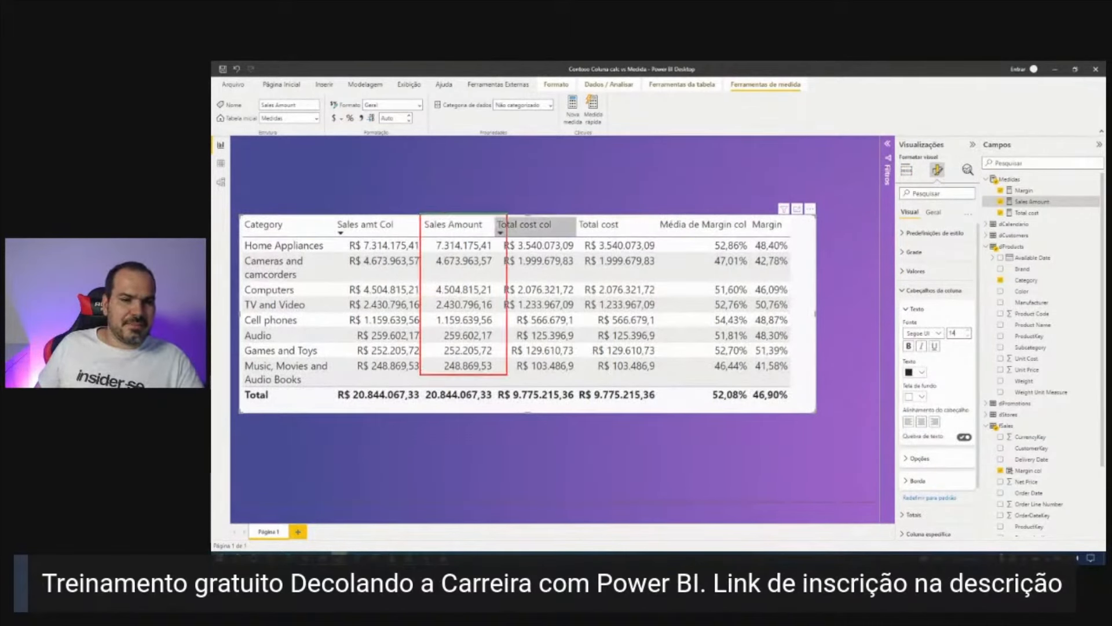
key("e")
mouse_move(234, 215)
left_mouse_down()
mouse_move(354, 365)
mouse_move(345, 393)
mouse_move(334, 393)
left_mouse_up()
key("Escape")
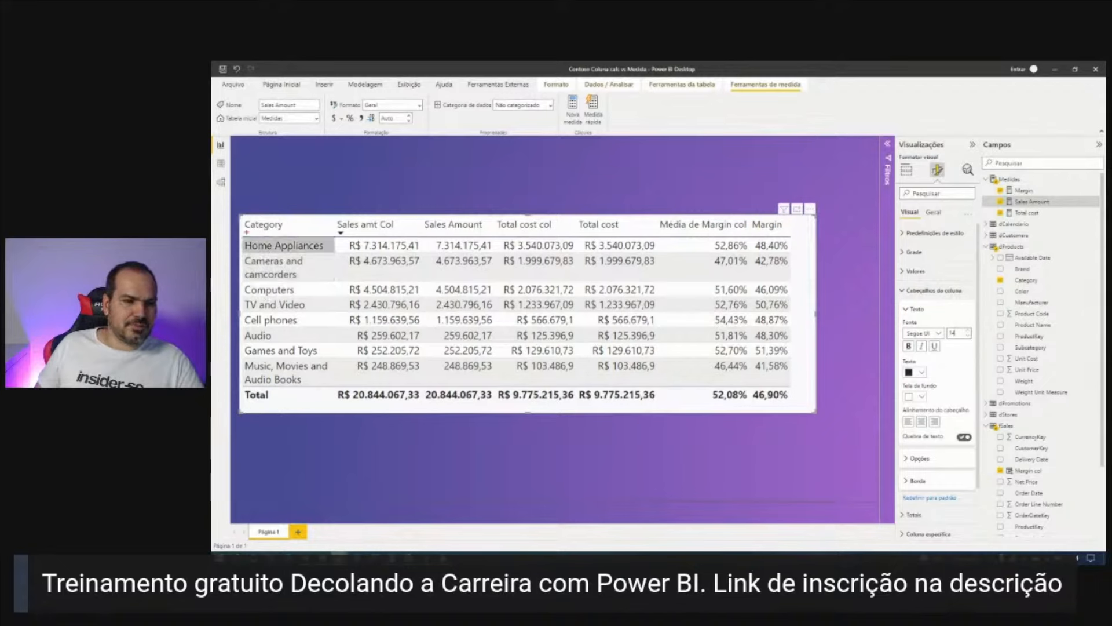
left_click_drag(240, 214, 317, 393)
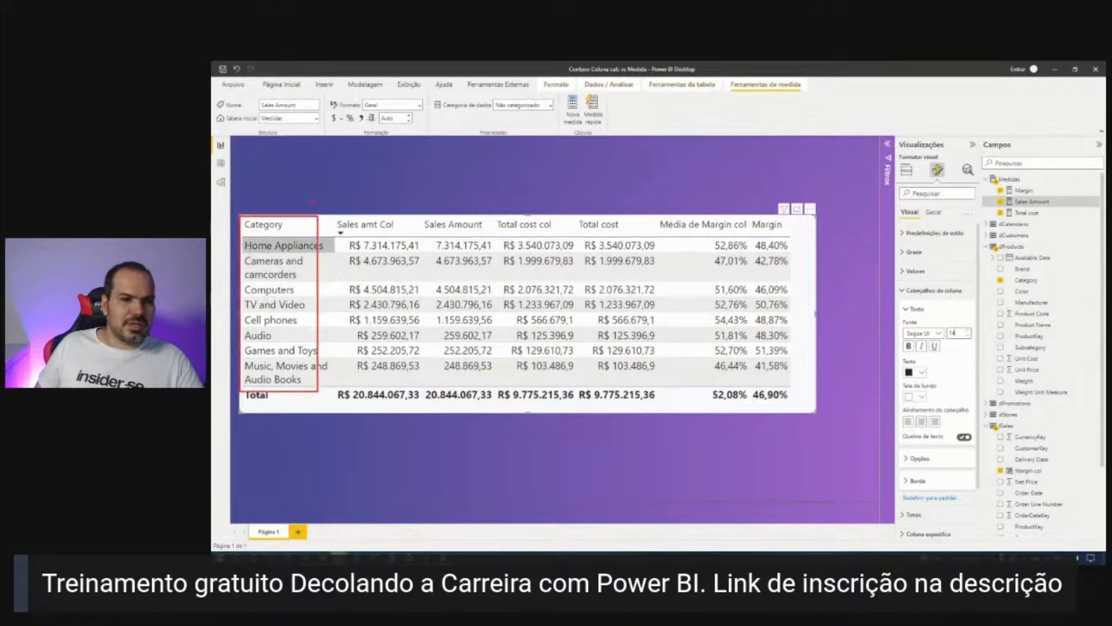
key("Escape")
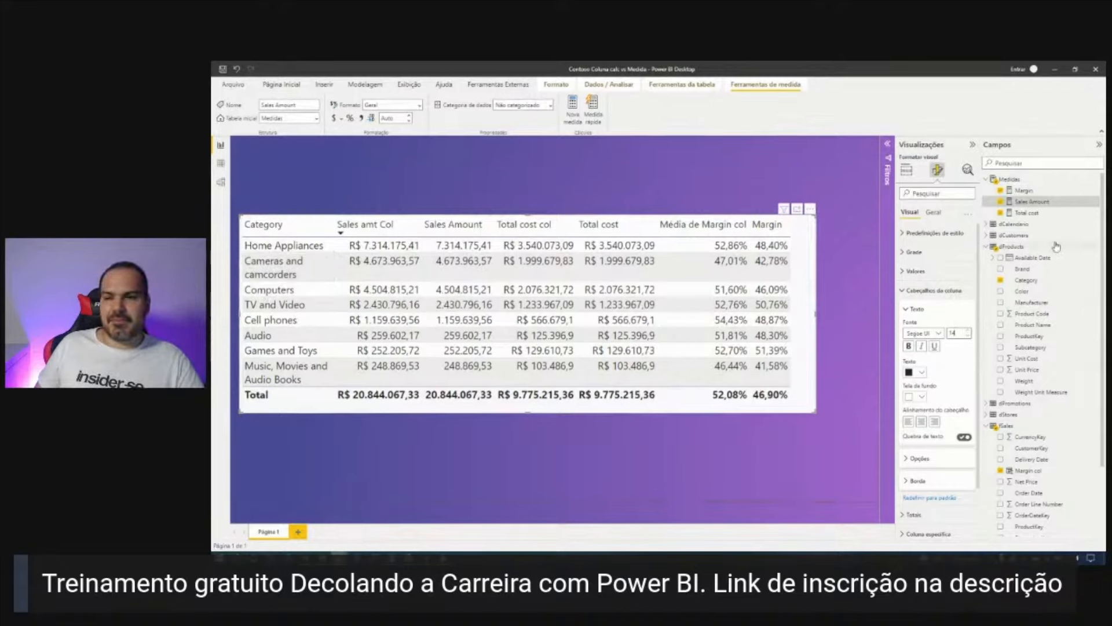
Inspect the Sales Amount formula and relate the TV and Video row to its fSales argument.
left_click(1027, 212)
left_click(1027, 202)
left_click_drag(239, 296, 325, 313)
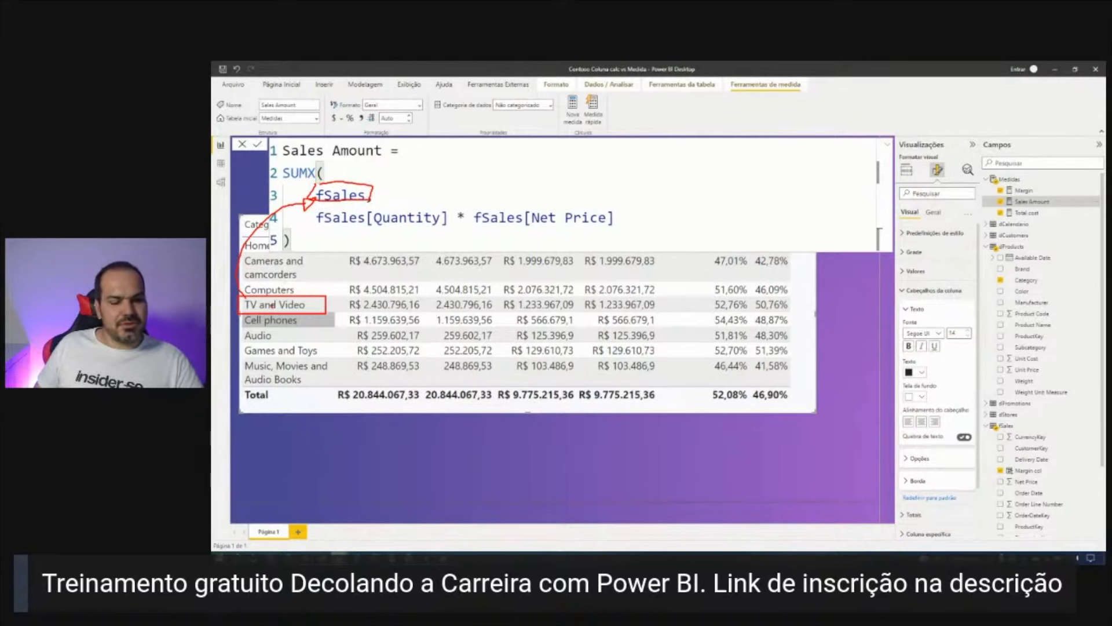
key("Escape")
left_click(251, 186)
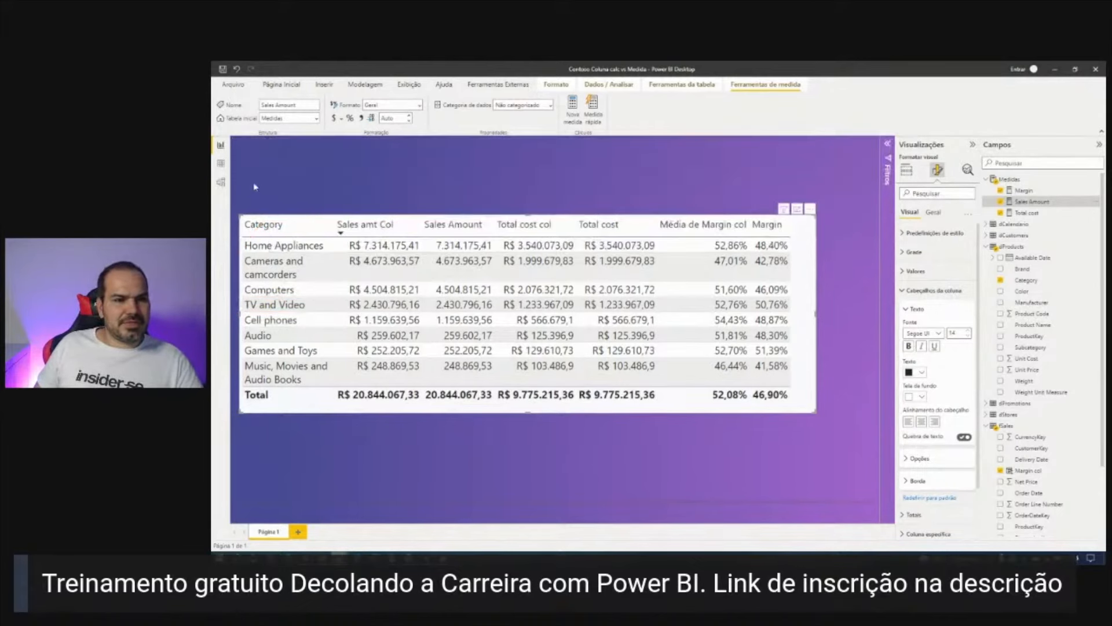
Filter the fSales table's ProductKey column in the data view to a selection of several product keys.
left_click(221, 163)
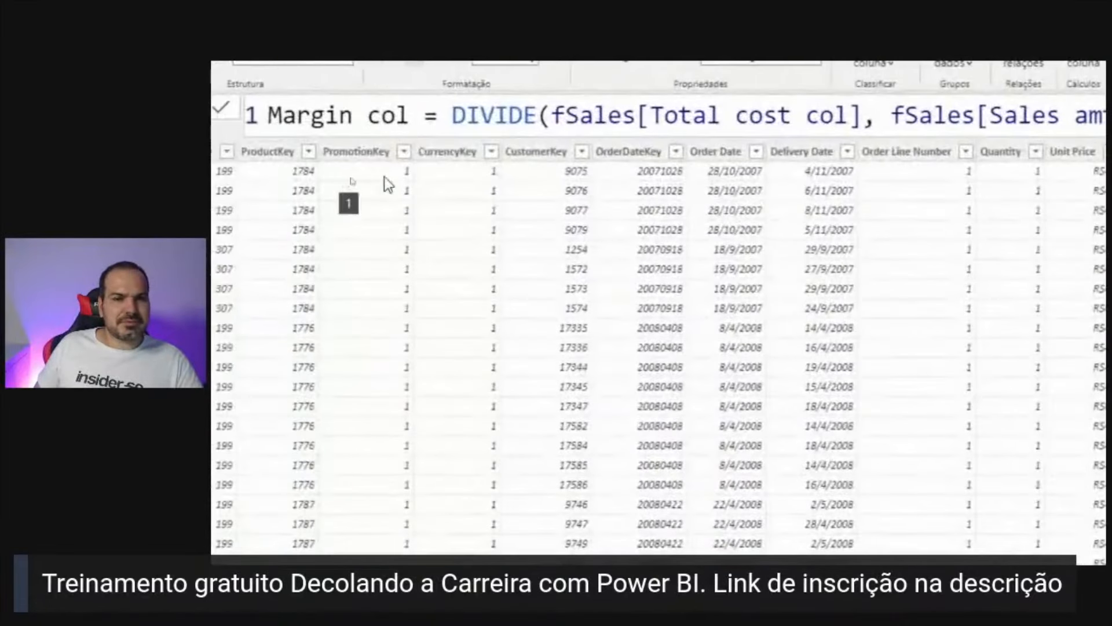
left_click(301, 154)
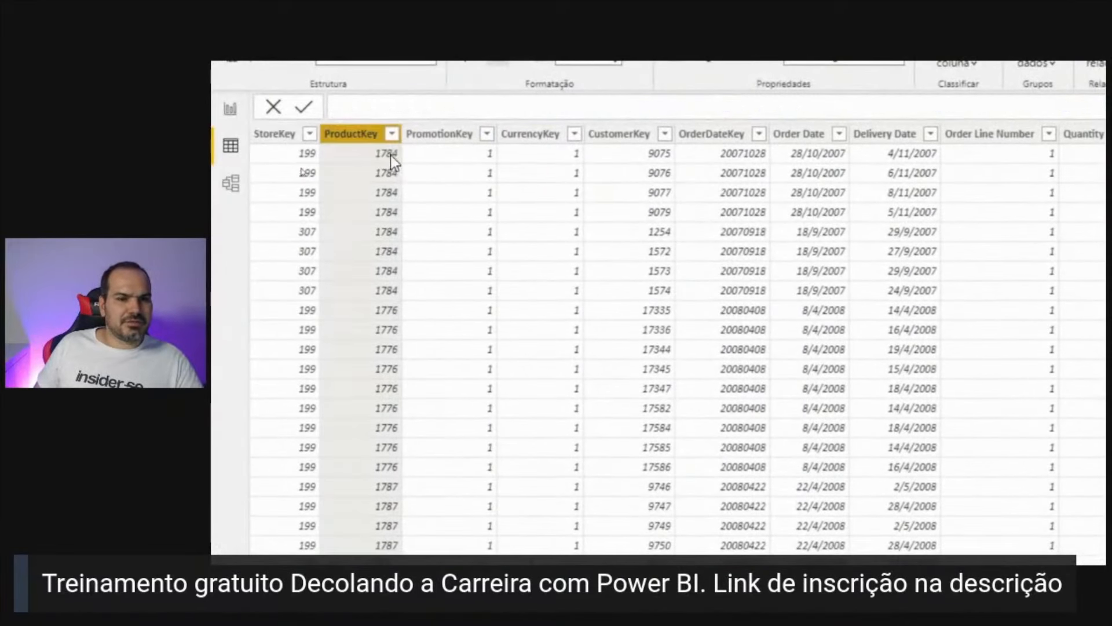
left_click(392, 134)
left_click(347, 259)
left_click(321, 262)
left_click(322, 270)
left_click(321, 305)
left_click(321, 338)
left_click(321, 363)
left_click(321, 372)
left_click(321, 380)
left_click(321, 388)
left_click(387, 434)
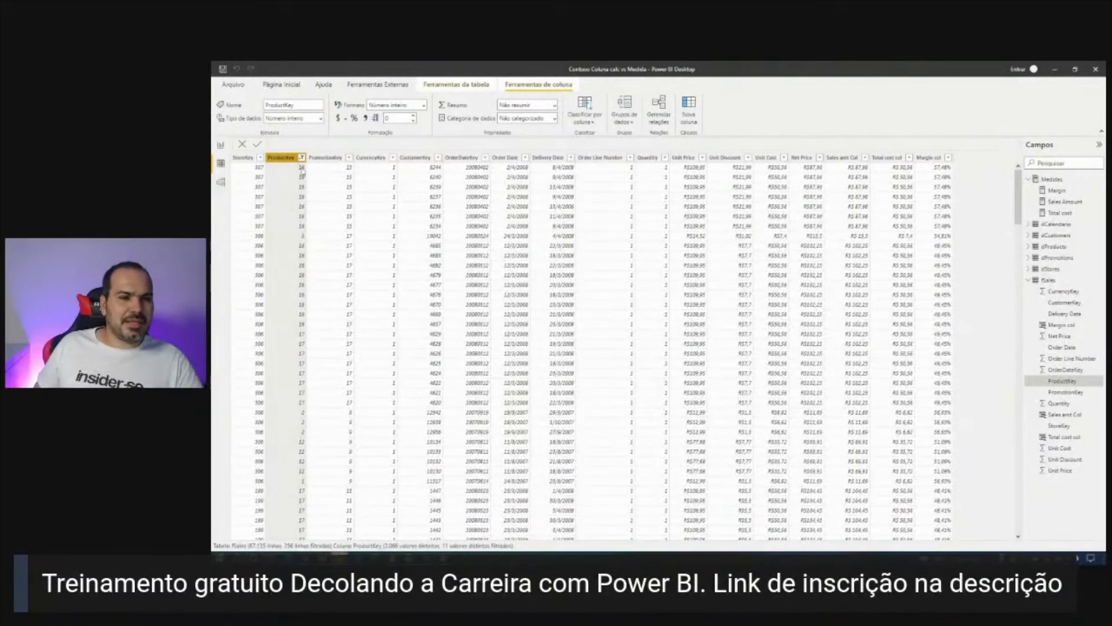
Return to the report page and review the fSales[Quantity] * fSales[Net Price] expression in the Sales Amount measure.
left_click(221, 145)
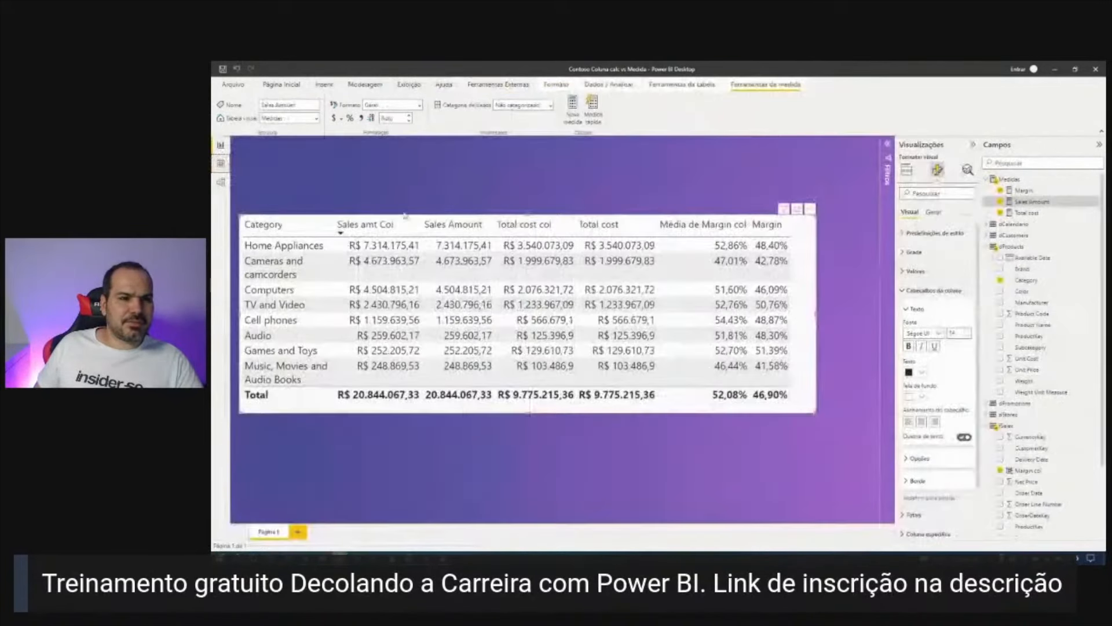
left_click(1029, 202)
left_click_drag(313, 207, 638, 232)
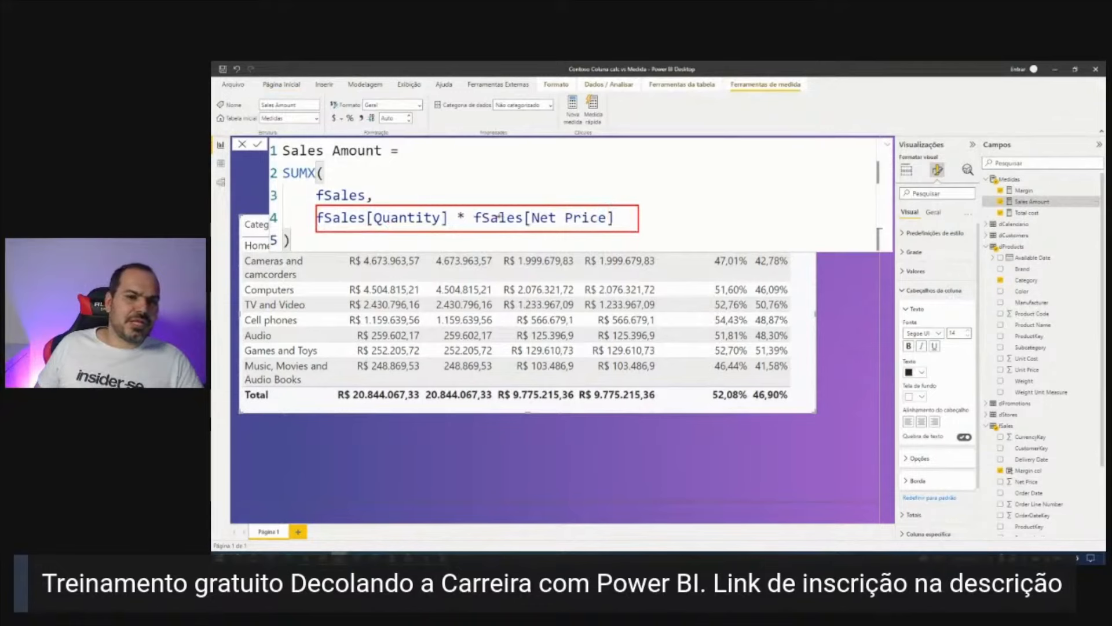
left_click(450, 233)
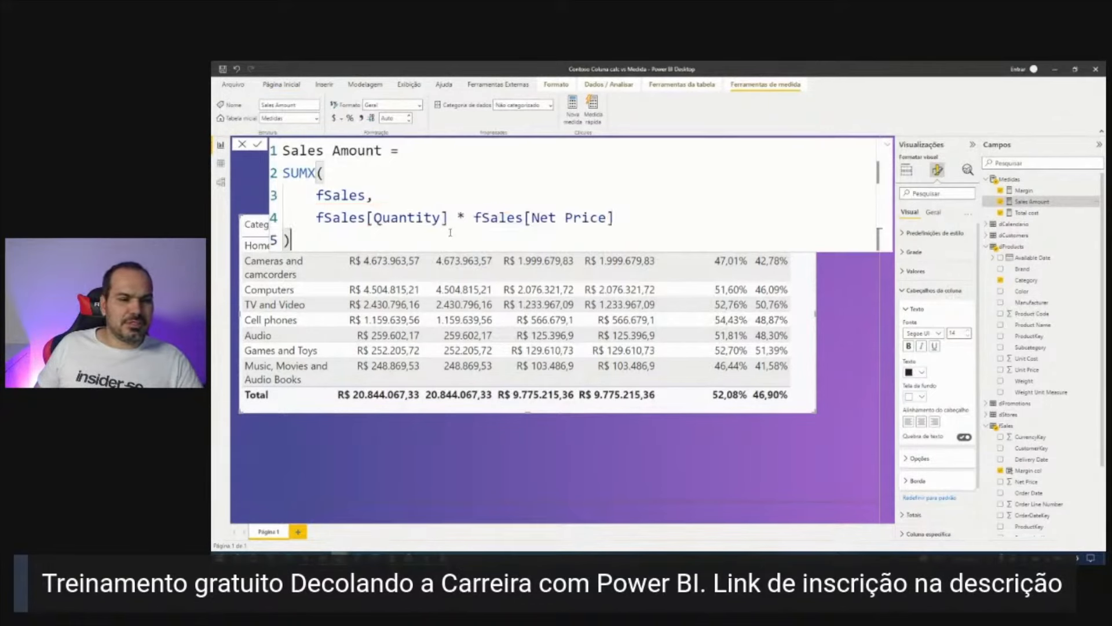
Close the formula and compare individual Sales amt Col and Sales Amount values in the category table.
left_click(446, 261)
mouse_move(348, 241)
left_mouse_down()
mouse_move(422, 245)
mouse_move(501, 303)
mouse_move(494, 297)
left_mouse_up()
left_click_drag(439, 346, 499, 357)
left_click_drag(368, 358, 362, 360)
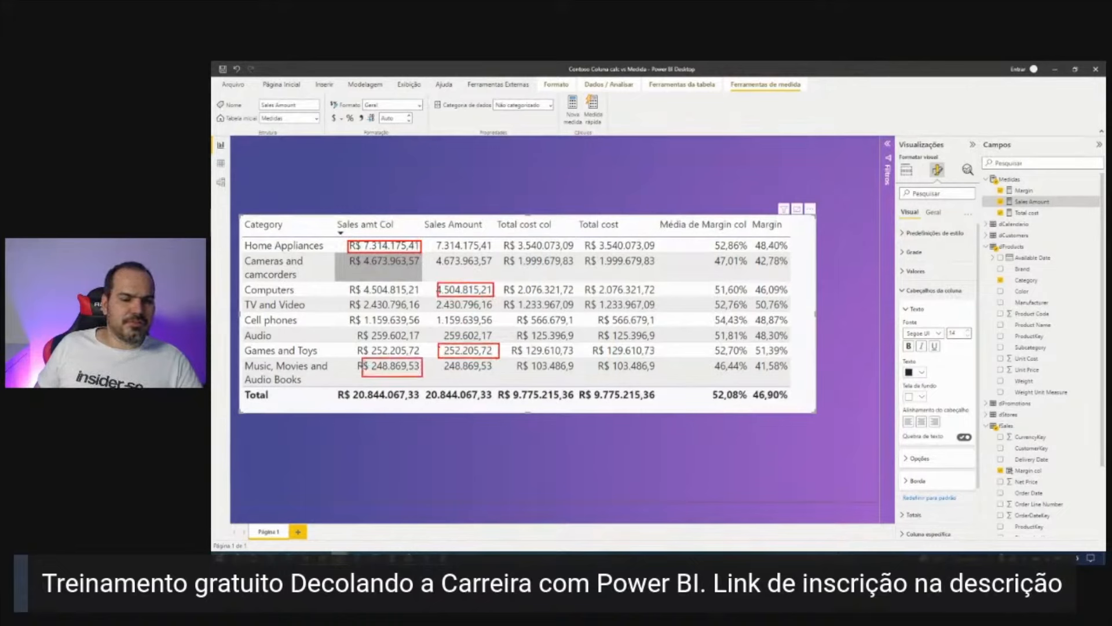
key("Escape")
Move the category table down and add a slicer above it for the Ano field of dCalendario.
left_click_drag(765, 350, 775, 404)
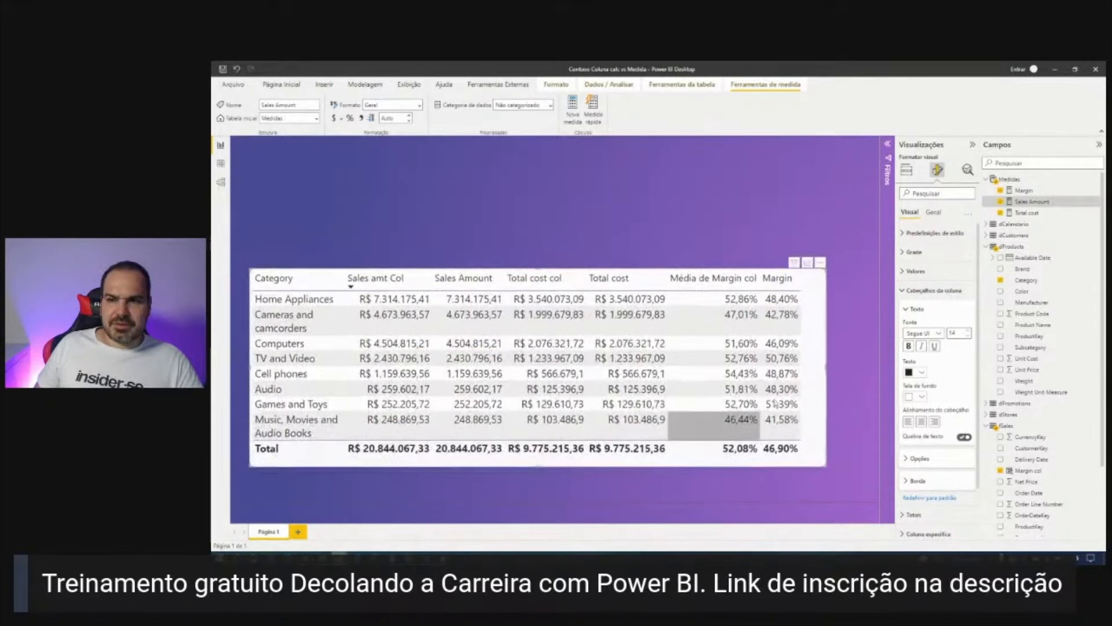
left_click(907, 169)
left_click(988, 224)
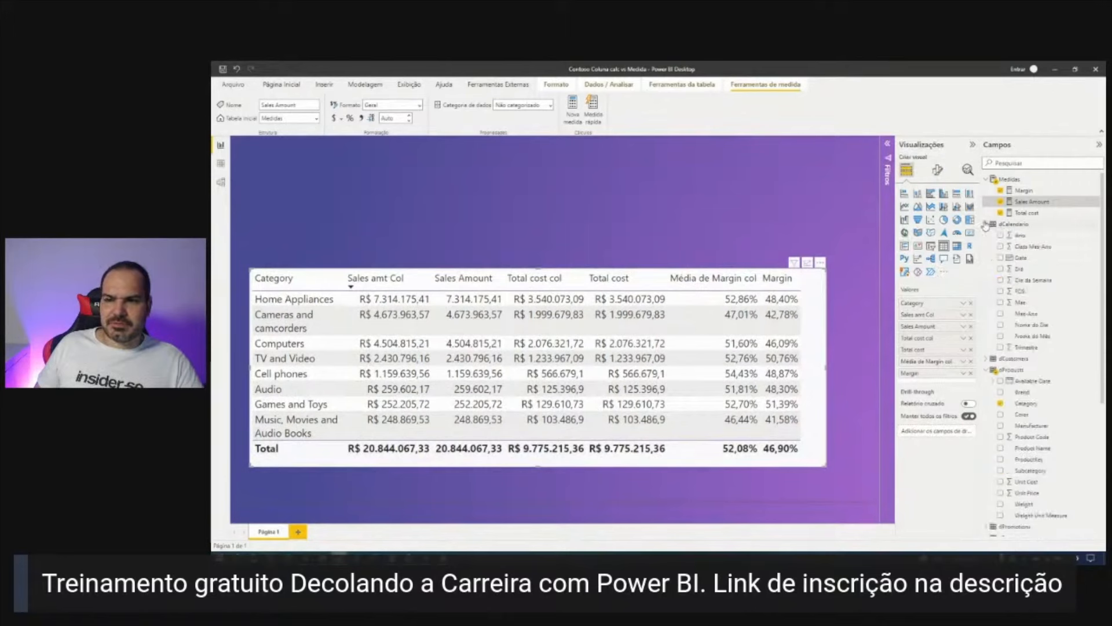
left_click_drag(1029, 235, 497, 200)
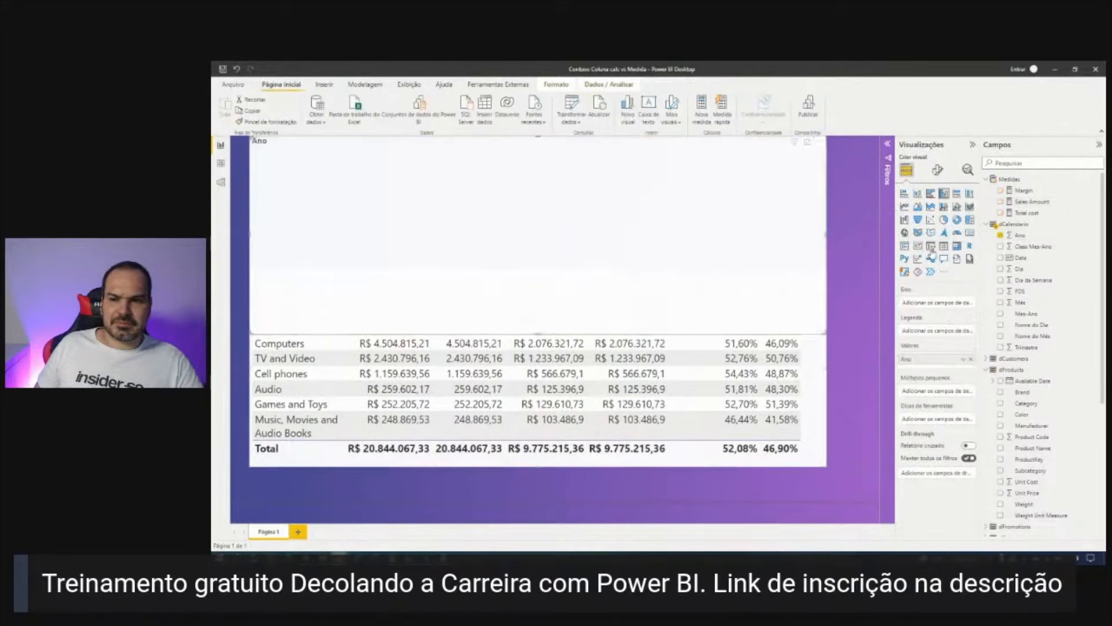
left_click_drag(823, 332, 571, 230)
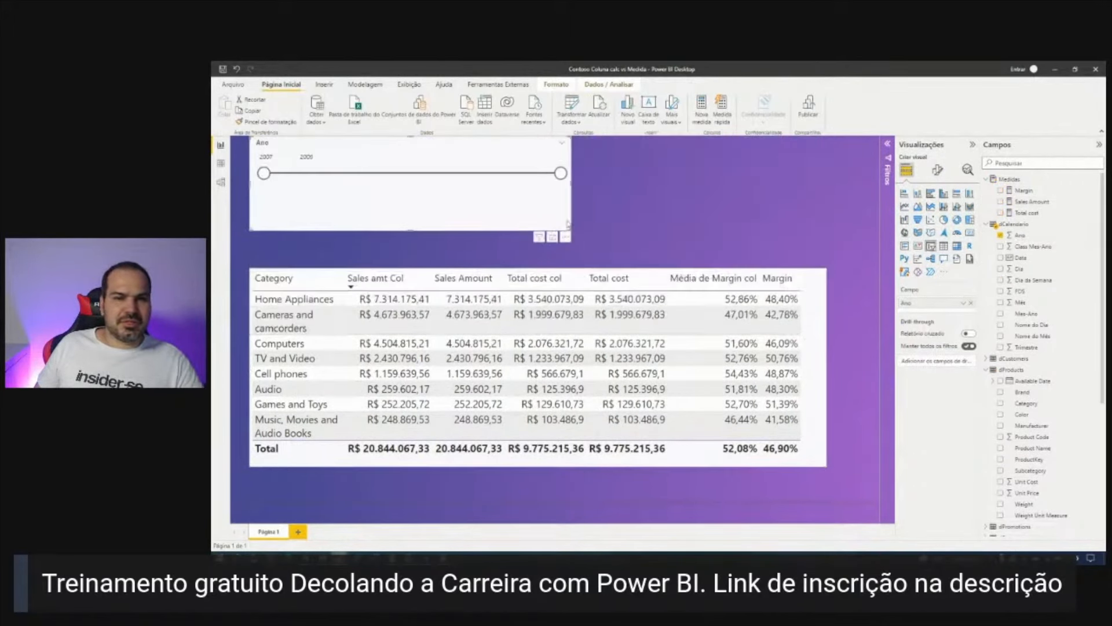
Display the Ano slicer as a list and shrink it to fit above the category table.
left_click(562, 145)
left_click(576, 155)
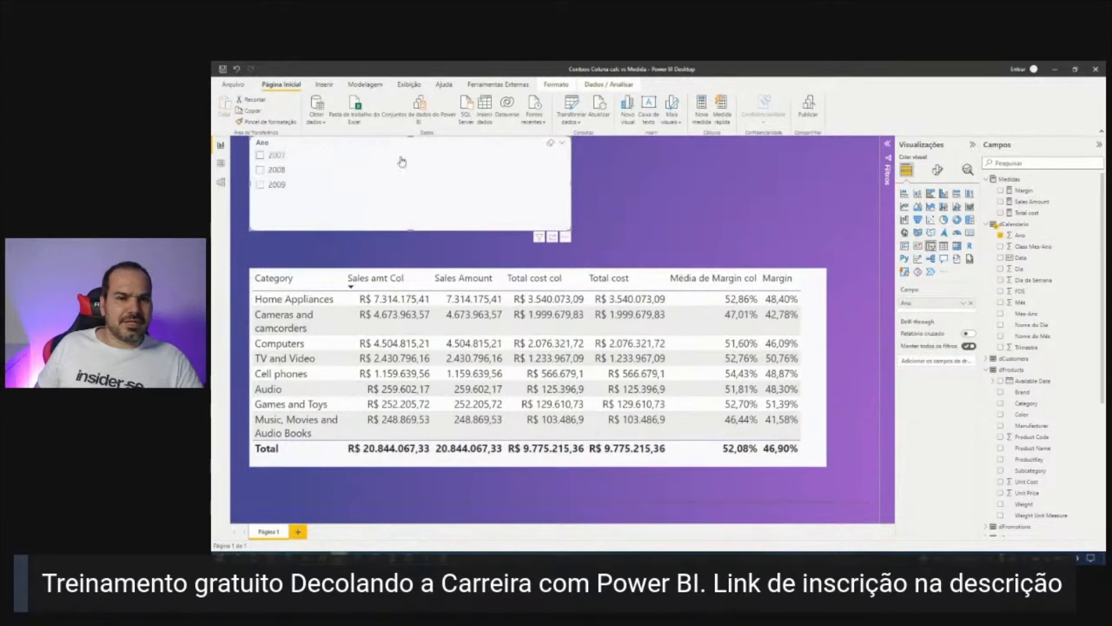
left_click_drag(534, 212, 429, 231)
Filter the report to 2008 with the Ano slicer and examine the Sales Amount value for Cell phones.
left_click(335, 201)
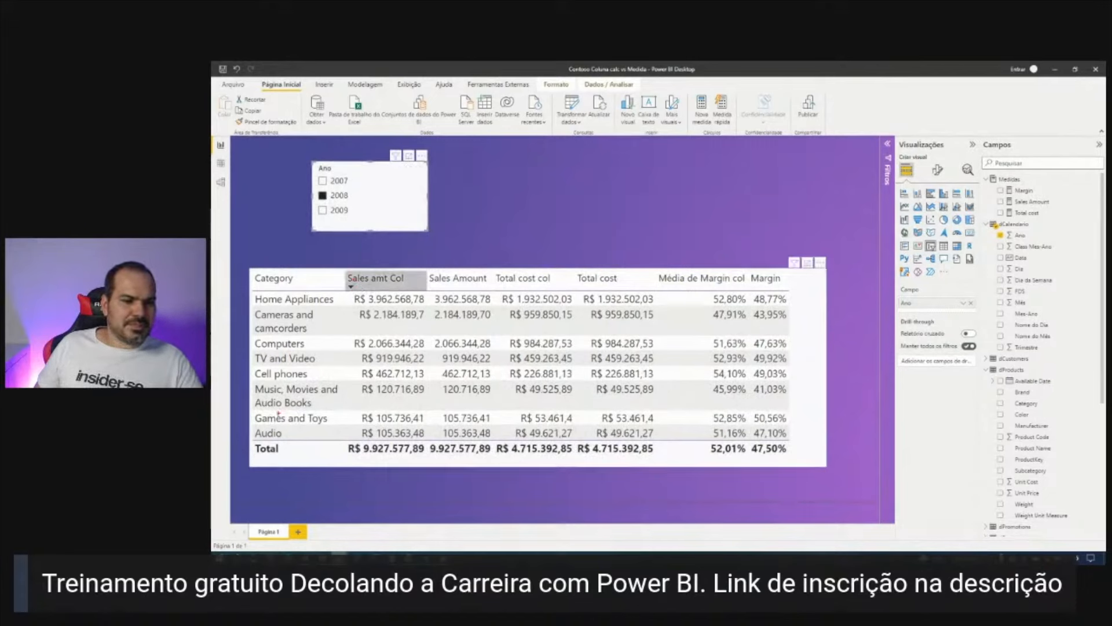
left_click_drag(252, 371, 319, 380)
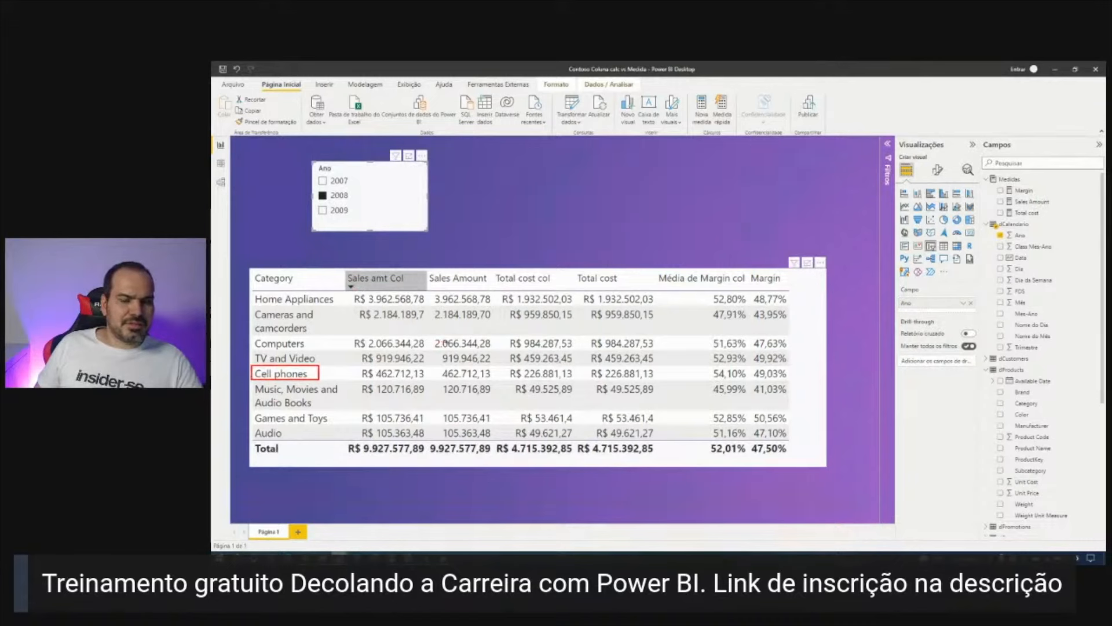
left_click_drag(439, 367, 497, 381)
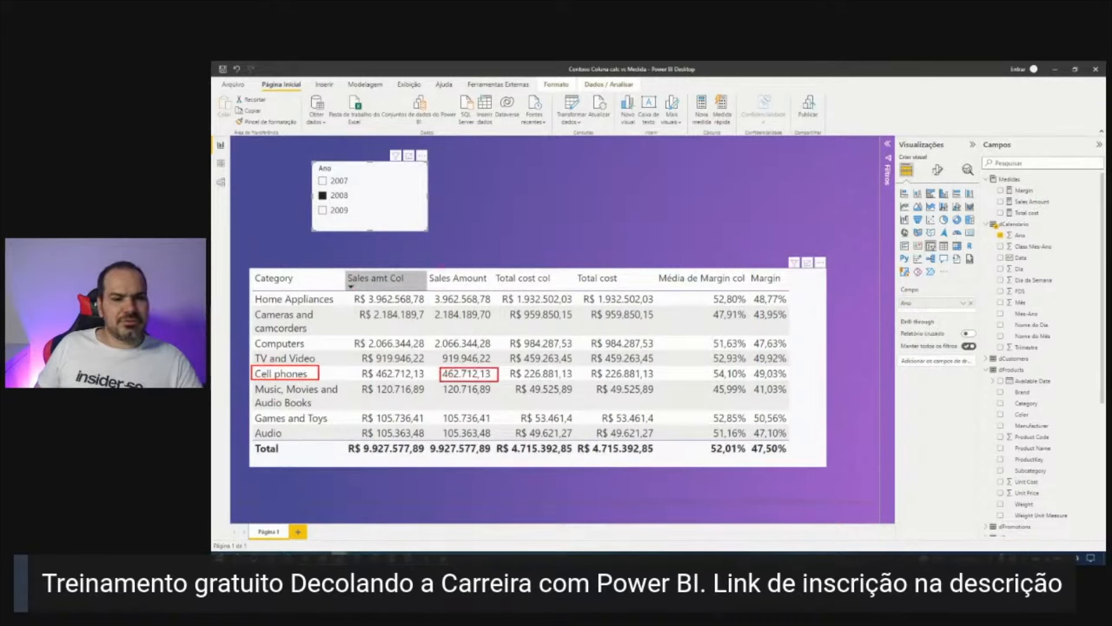
left_click_drag(425, 275, 497, 276)
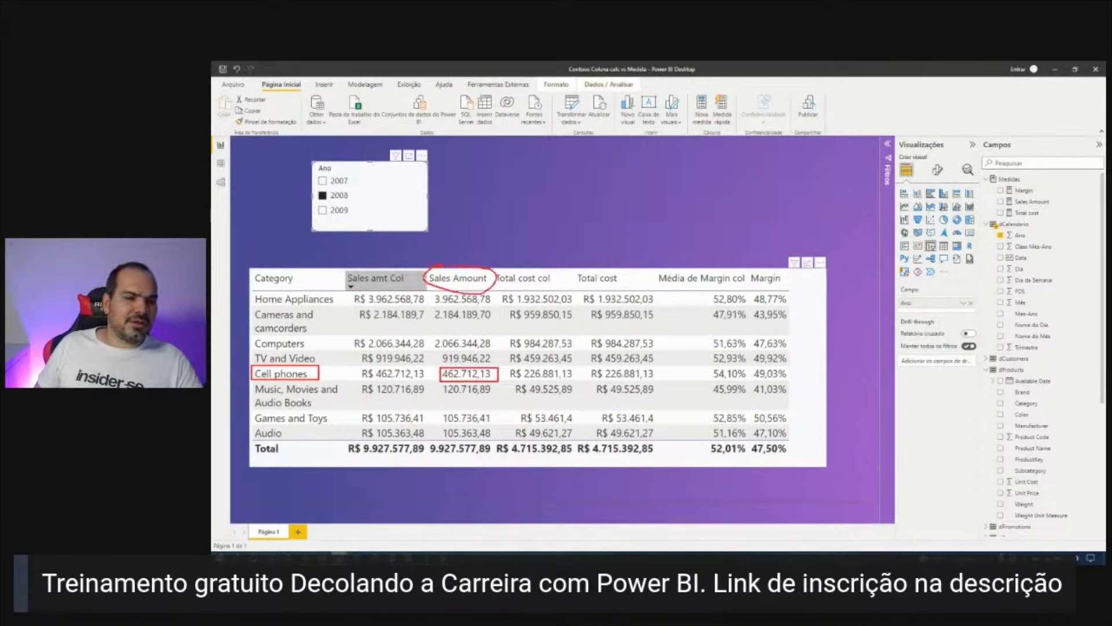
key("Escape")
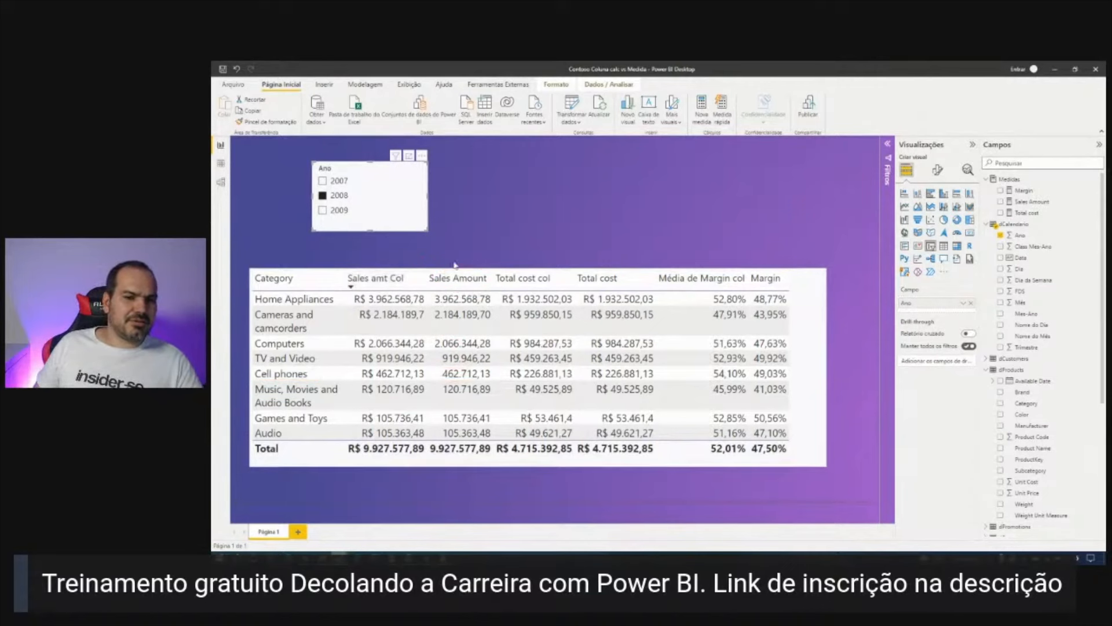
Inspect the OrderDateKey and Order Date columns of fSales and the relationships linking fSales to dCalendario in the model.
left_click(222, 165)
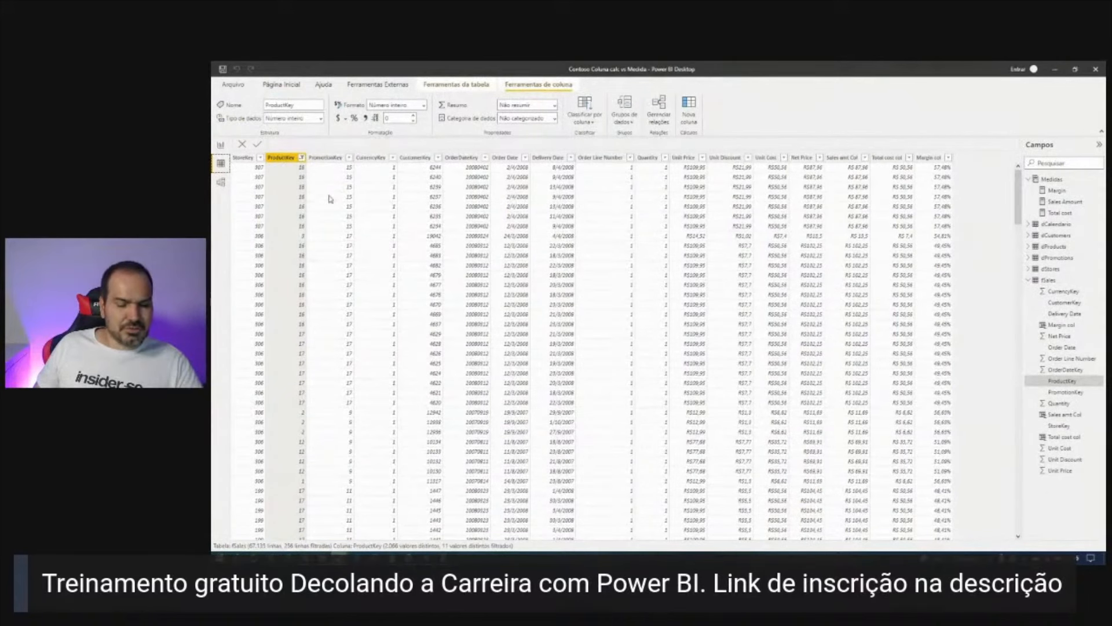
left_click(460, 157)
left_click(506, 157)
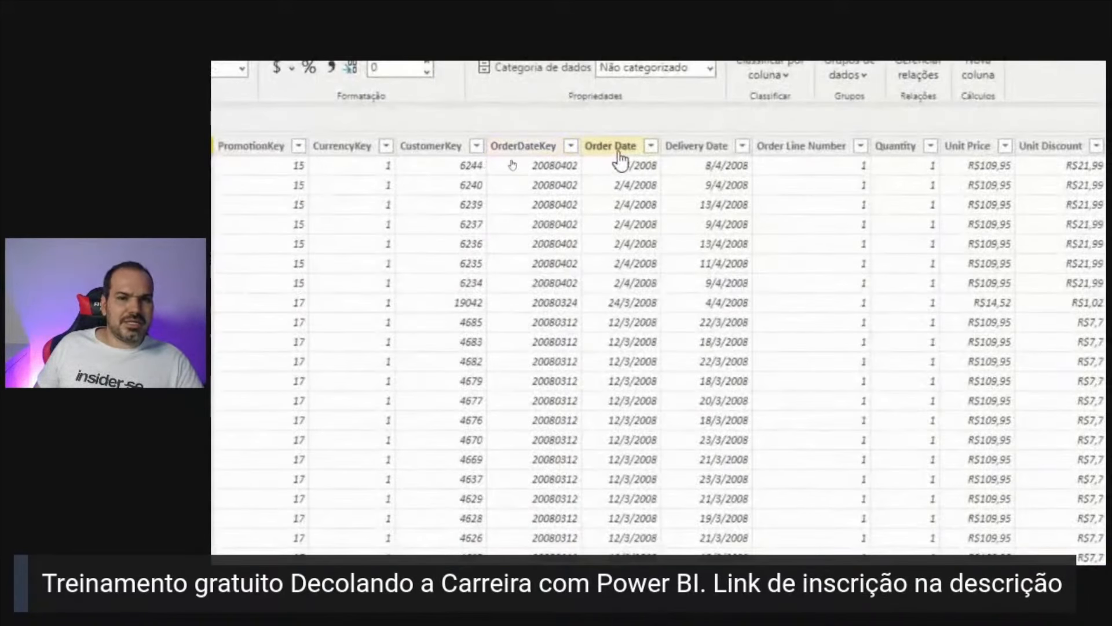
left_click(221, 182)
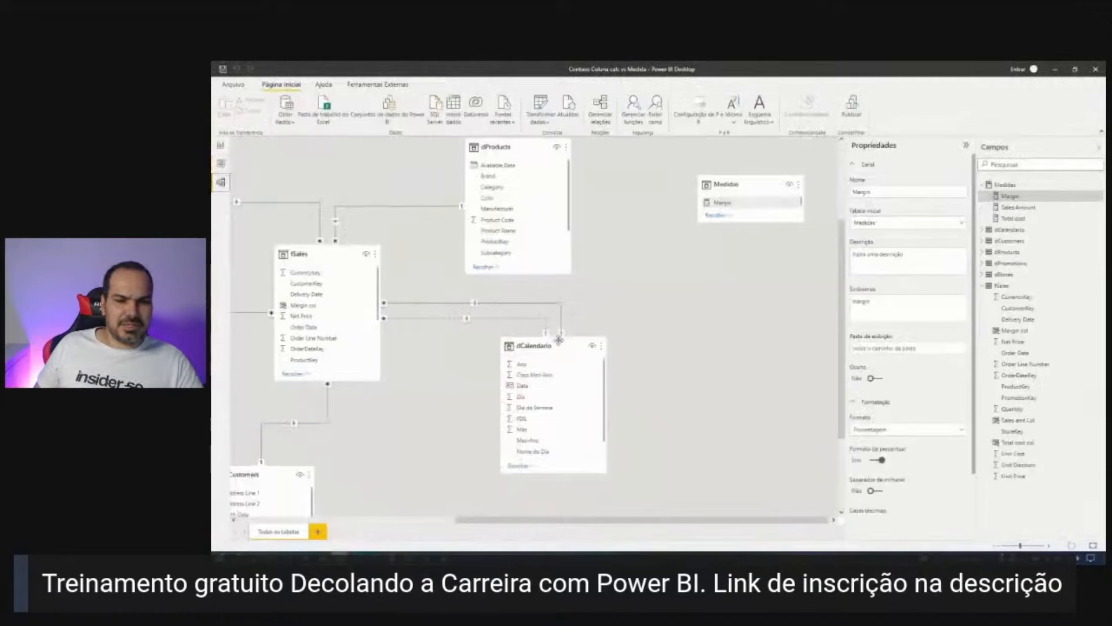
left_click_drag(468, 520, 374, 516)
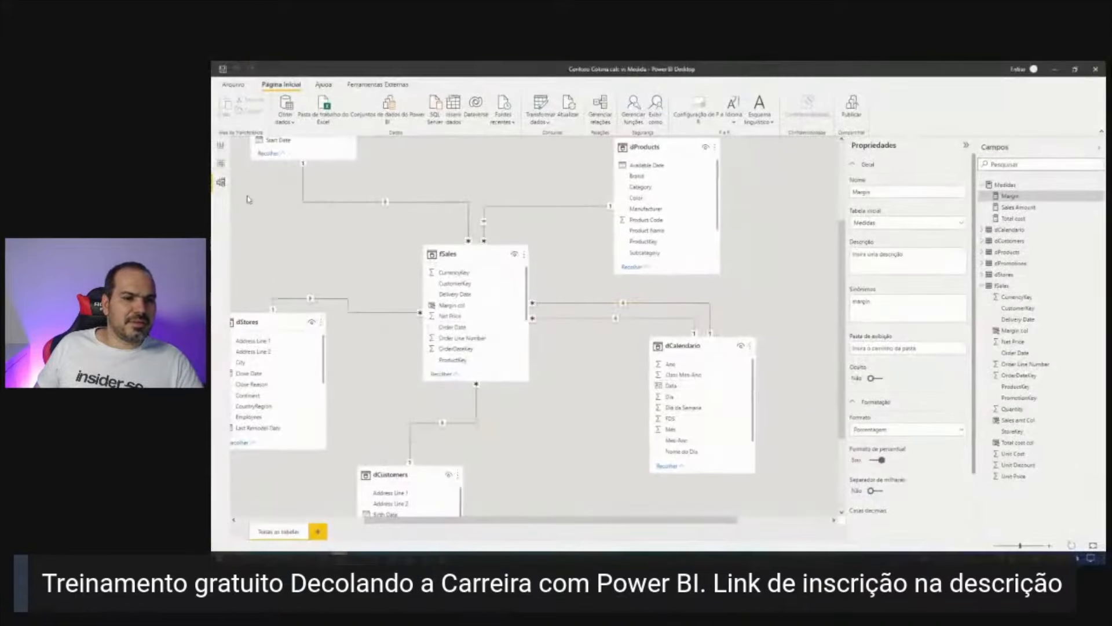
Review the dates offered by the Order Date column filter in fSales, leaving the filter unchanged.
left_click(220, 163)
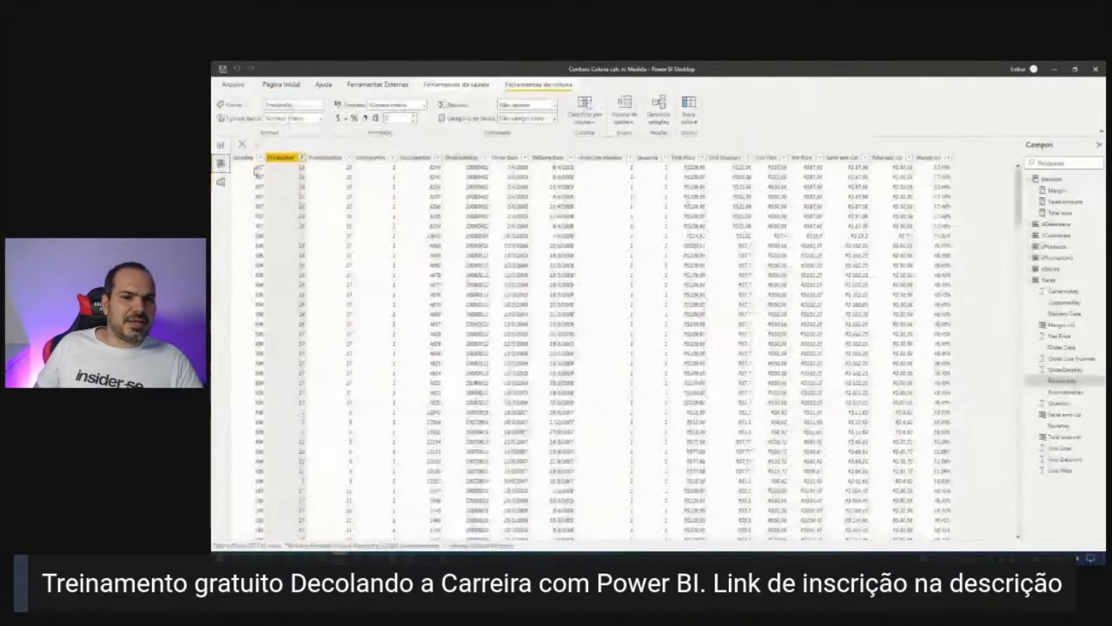
left_click(510, 157)
left_click(524, 157)
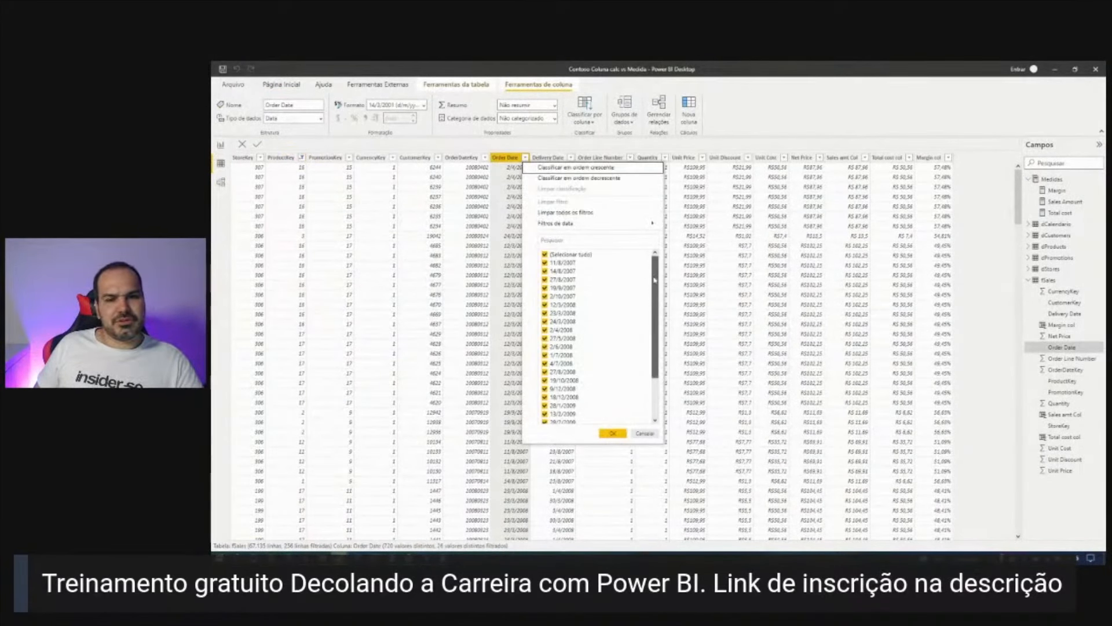
scroll(649, 335, "down", 3)
left_click(638, 434)
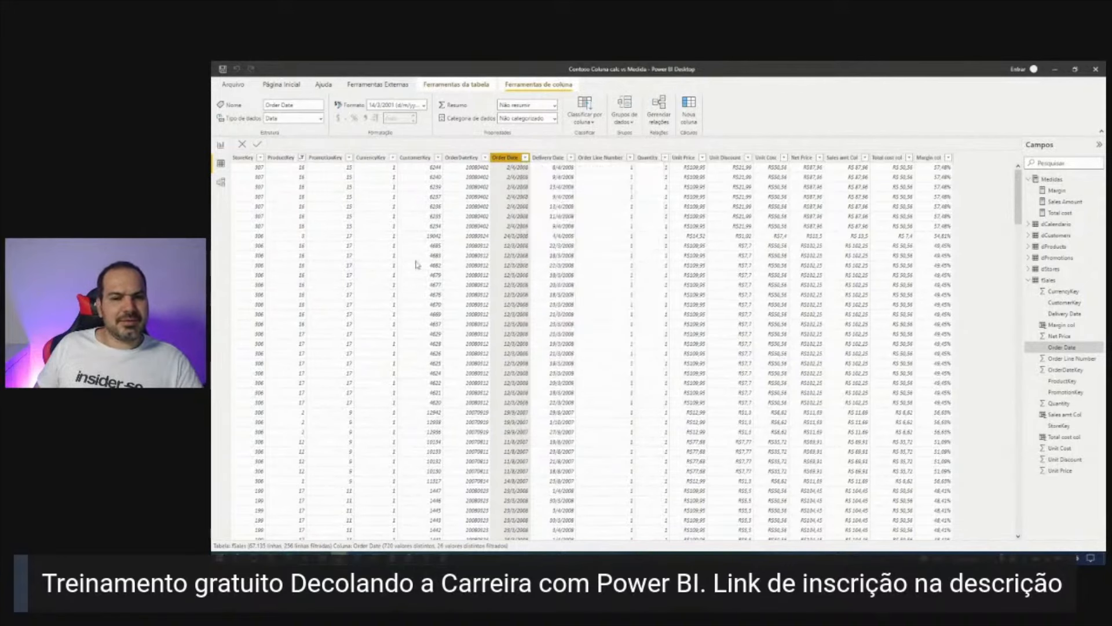
Back in the report, examine the table and row expression inside the Sales Amount measure's SUMX formula.
left_click(220, 145)
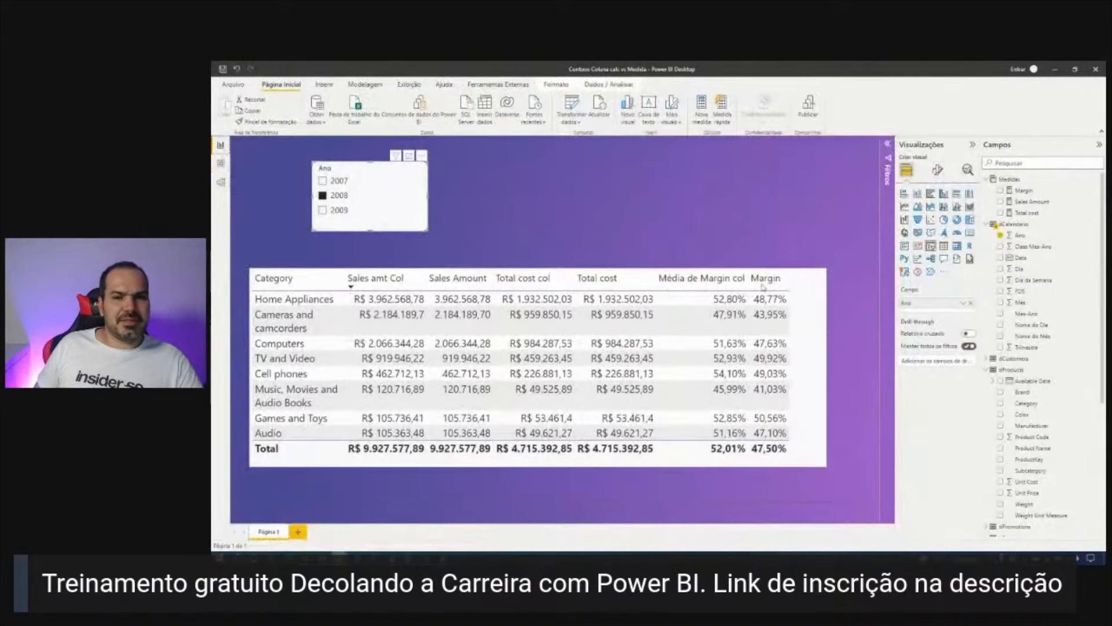
left_click(1032, 202)
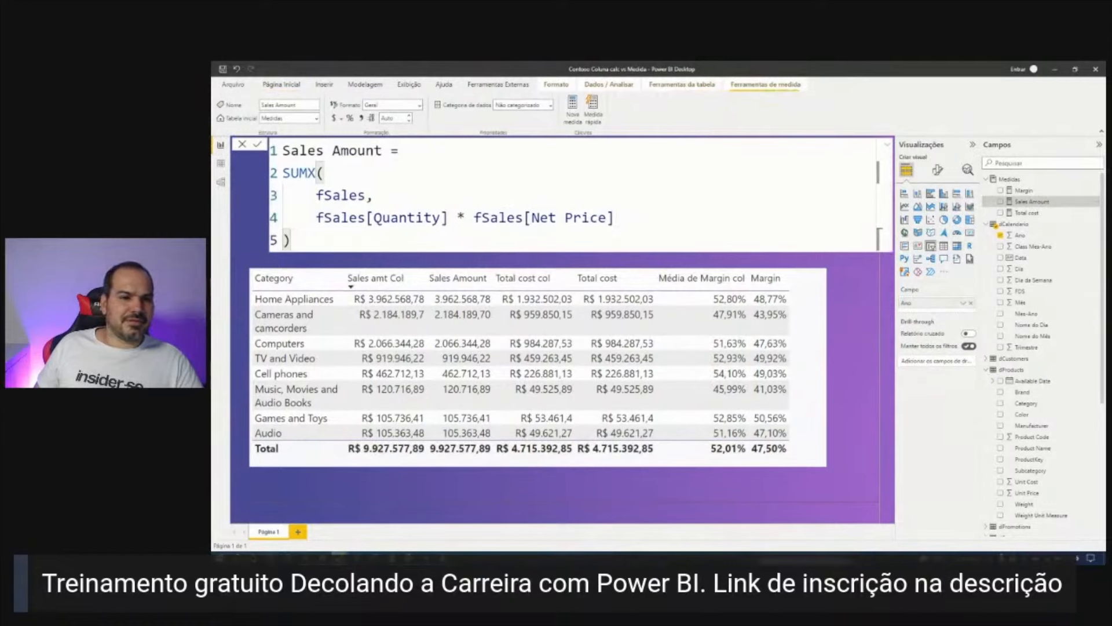
left_click_drag(318, 183, 374, 187)
mouse_move(310, 218)
left_mouse_down()
mouse_move(401, 239)
mouse_move(629, 239)
mouse_move(539, 203)
mouse_move(316, 207)
left_mouse_up()
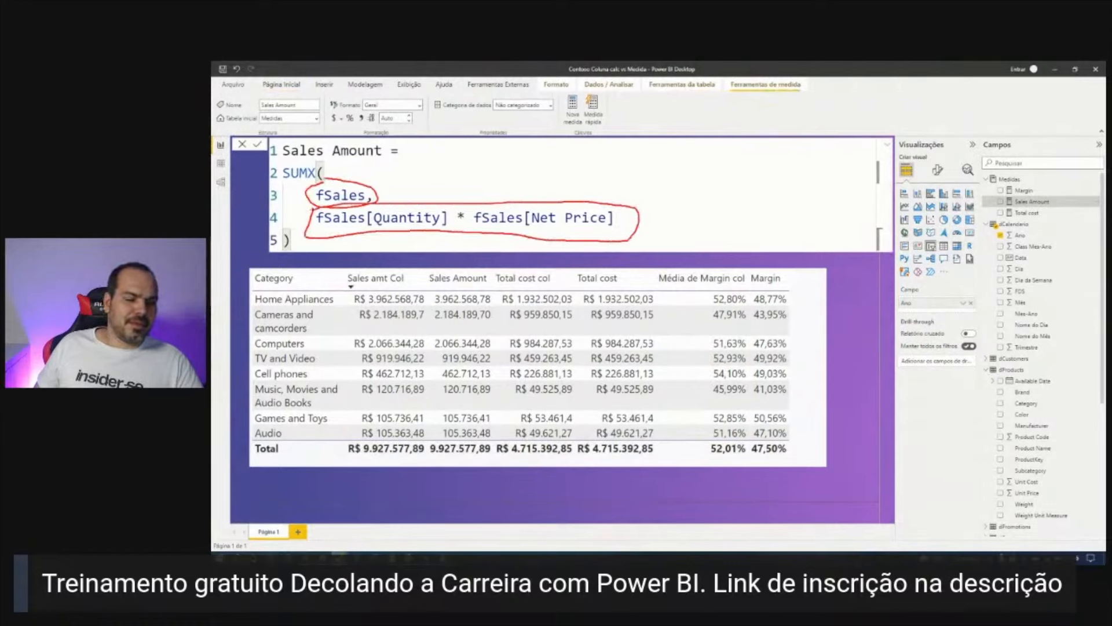
key("Escape")
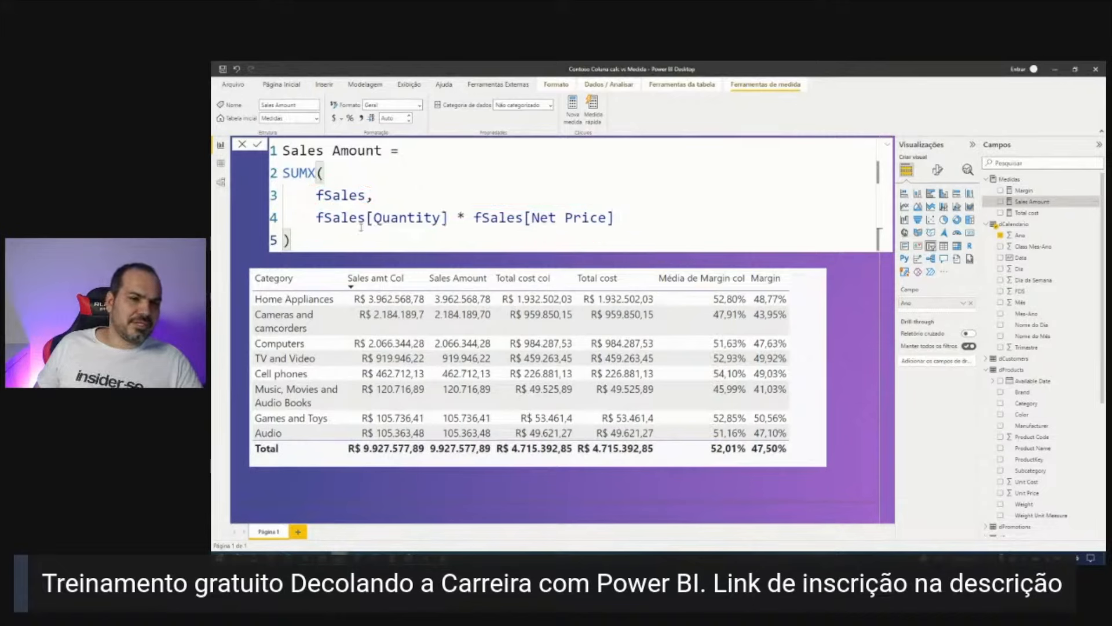
left_click(361, 227)
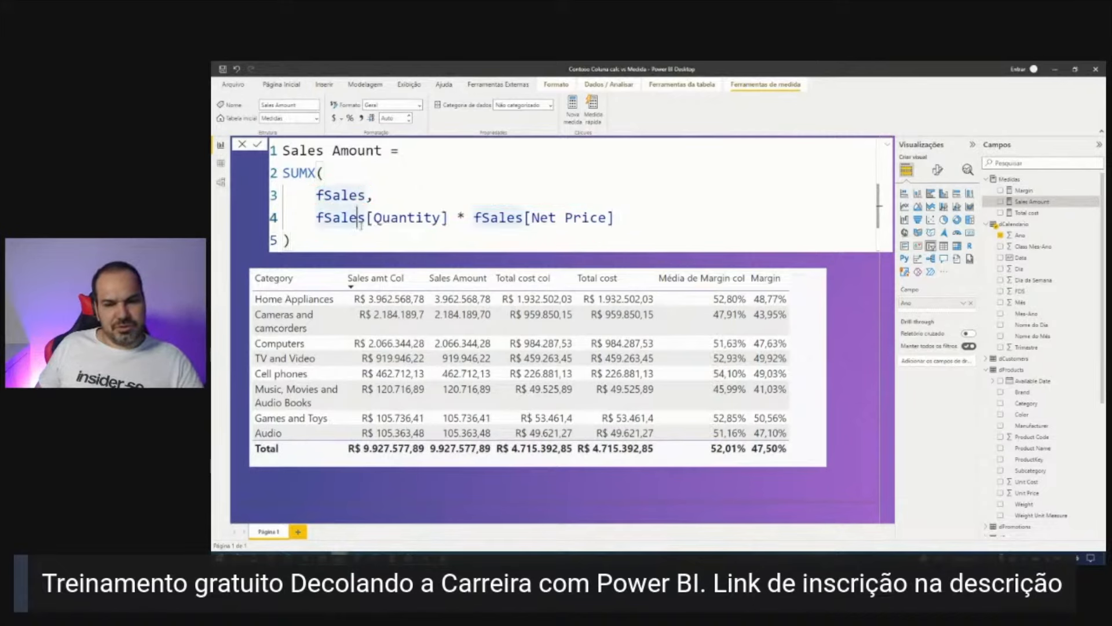
left_click(394, 234)
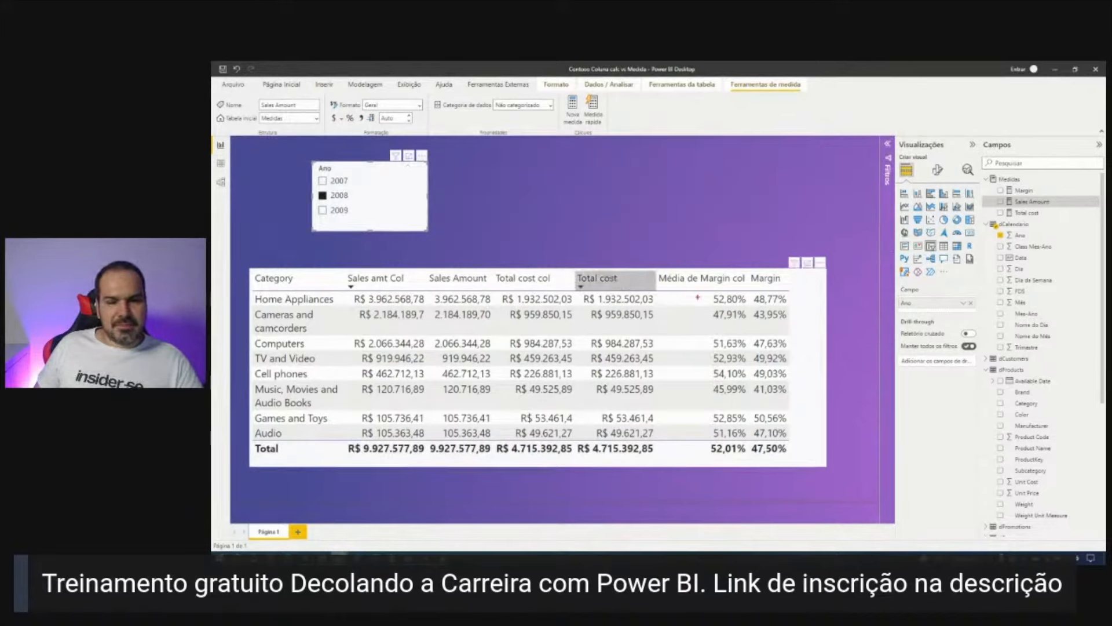
Outline the Média de Margin col values in the category table with temporary screen markings and examine them.
mouse_move(658, 265)
left_mouse_down()
mouse_move(754, 423)
mouse_move(746, 442)
left_mouse_up()
key("Escape")
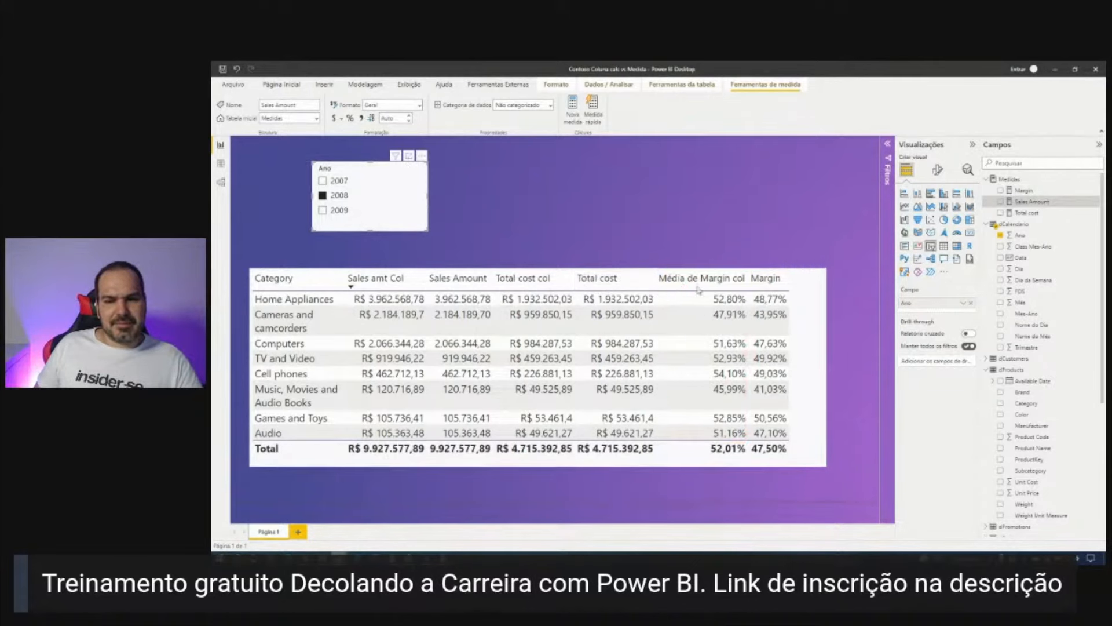
key("ctrl+2")
mouse_move(645, 266)
left_mouse_down()
mouse_move(699, 304)
mouse_move(748, 439)
left_mouse_up()
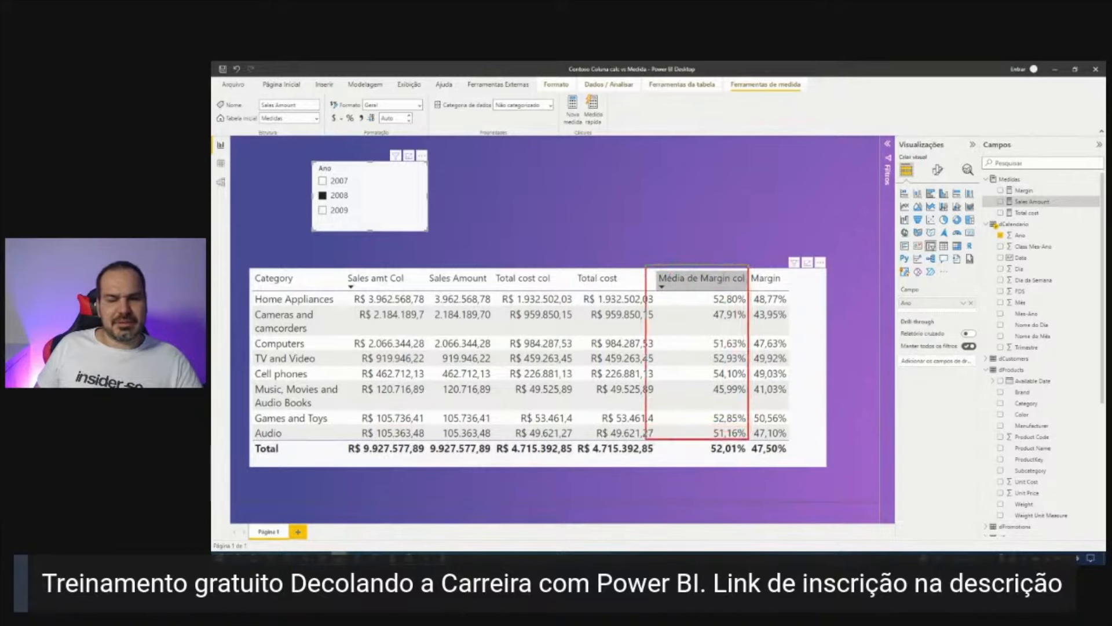
key("Escape")
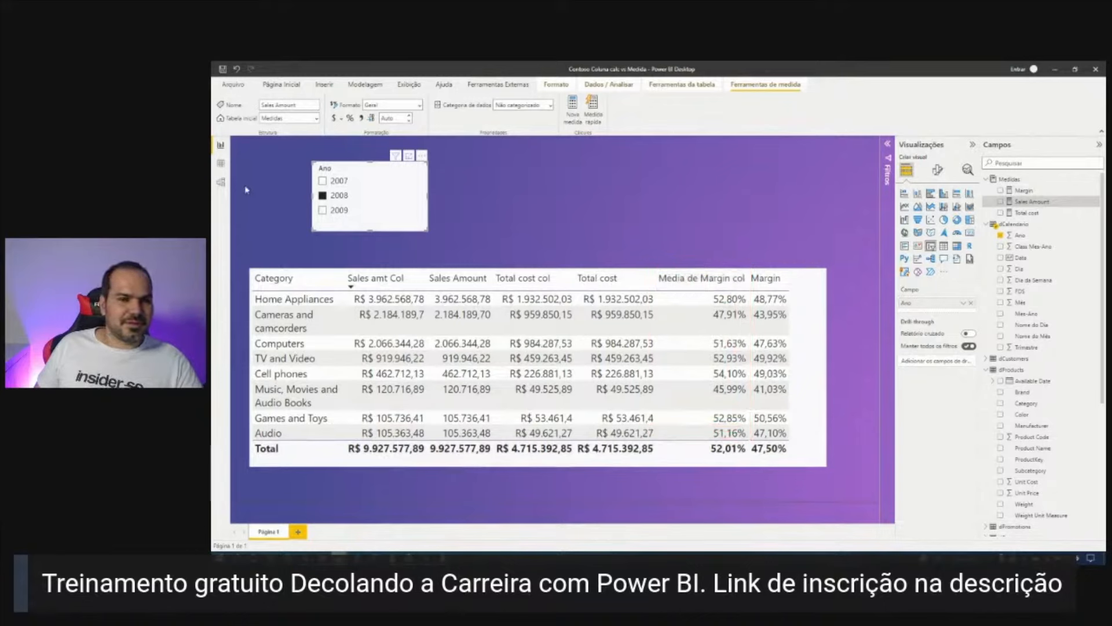
Clear the 2008 selection in the Ano slicer and shift the slicer slightly away from the category table.
left_click(323, 195)
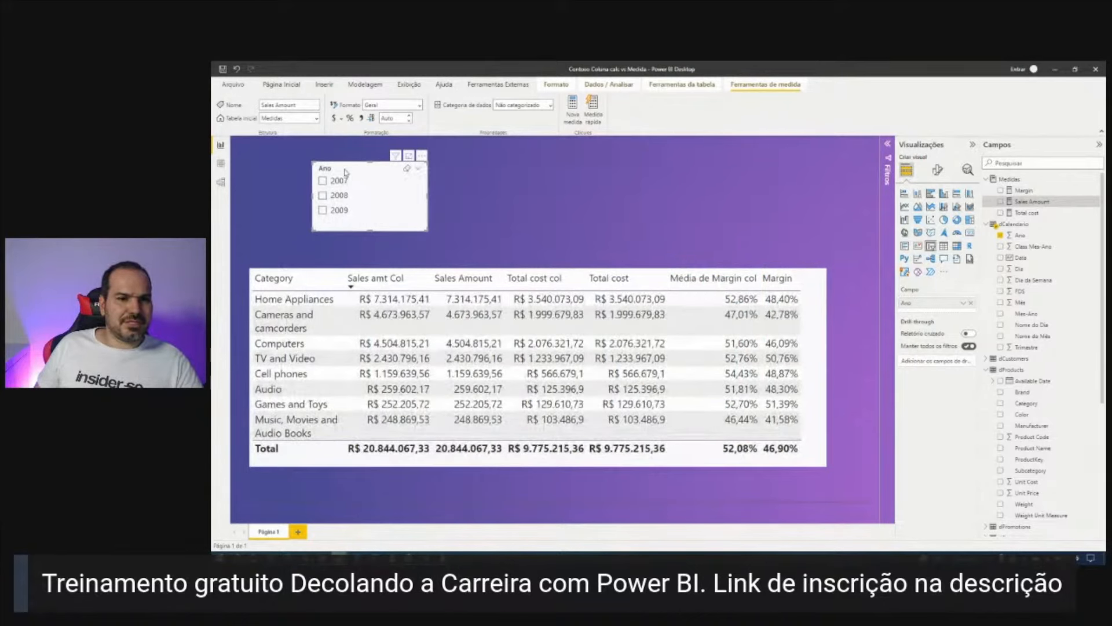
left_click_drag(357, 183, 346, 176)
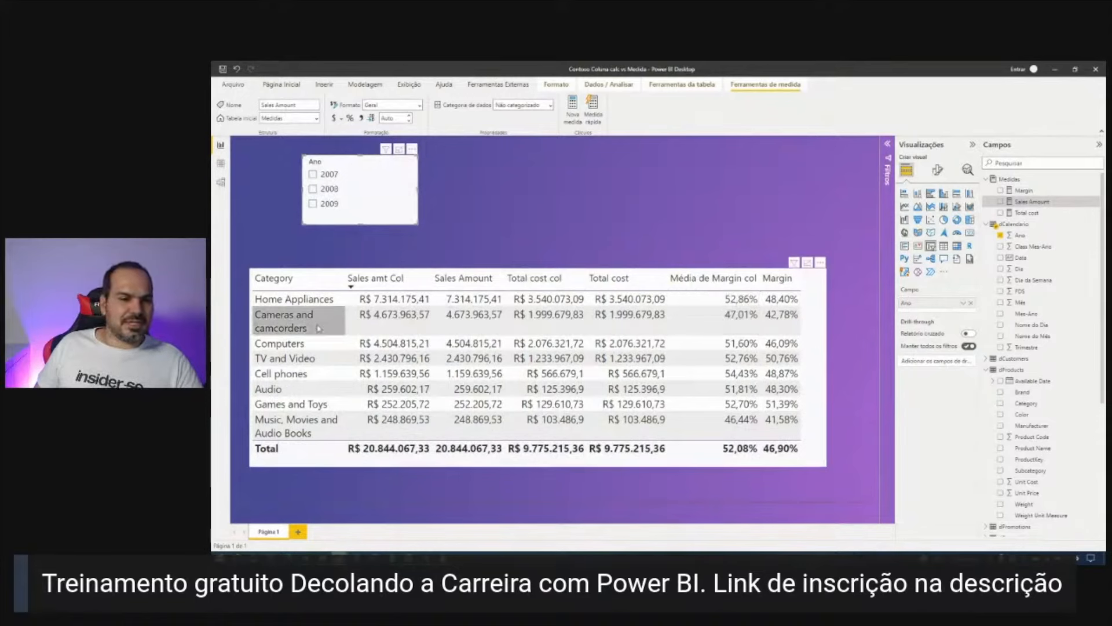
Examine the Média de Margin col value for Computers and the fSales rows behind it.
key("ctrl+2")
left_click_drag(251, 337, 316, 350)
left_click_drag(713, 332, 766, 354)
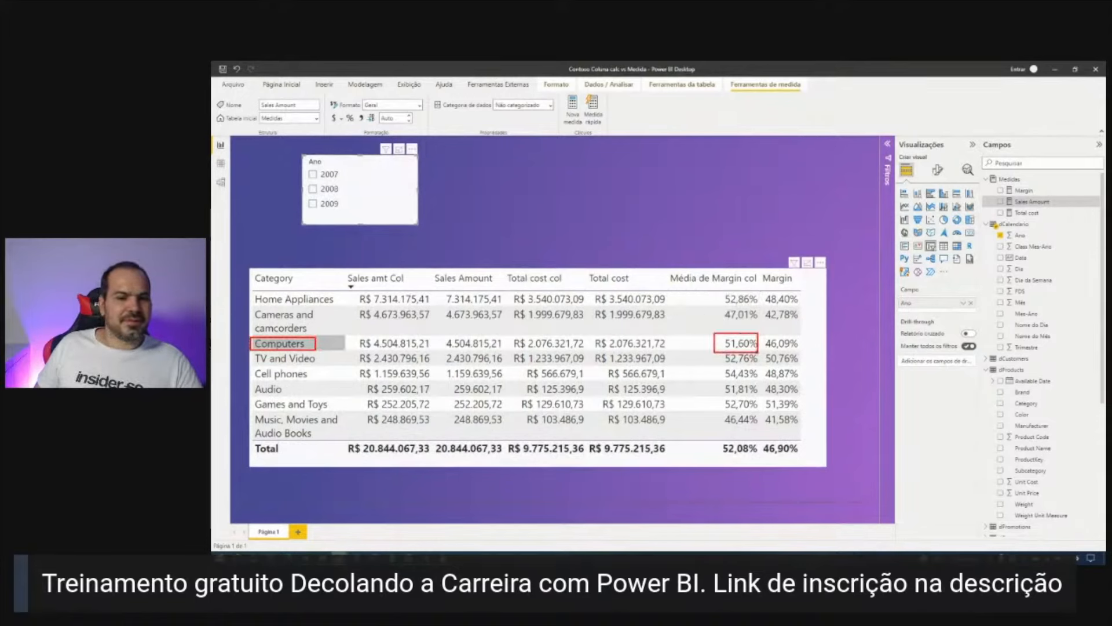
key("Escape")
left_click(220, 165)
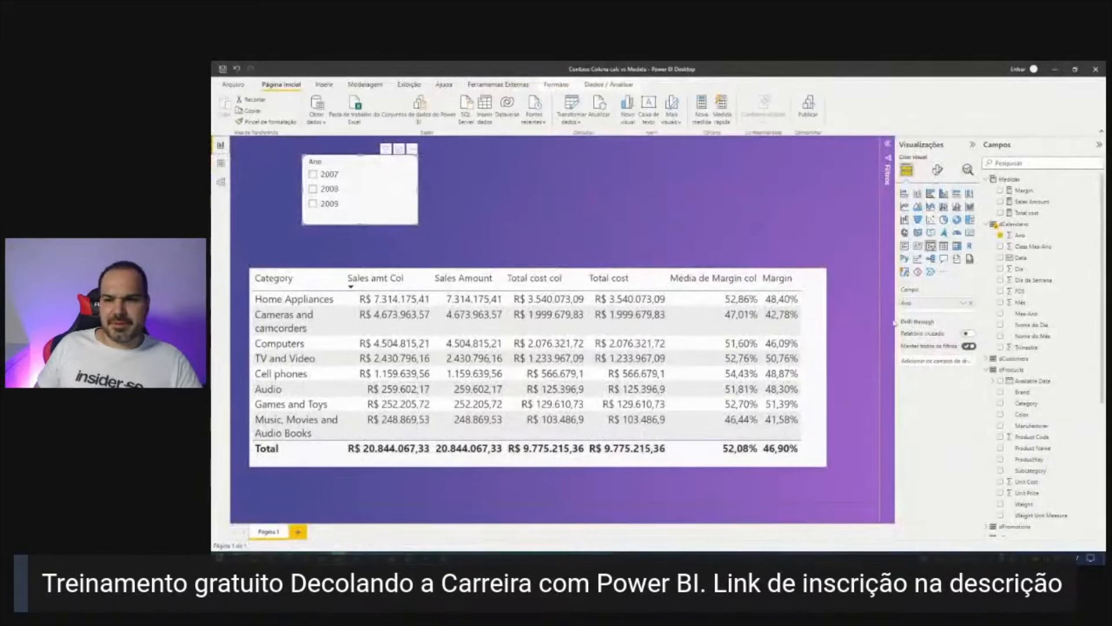
Check the aggregation options of Média de Margin col in the category table and look at its fSales source rows.
left_click(811, 359)
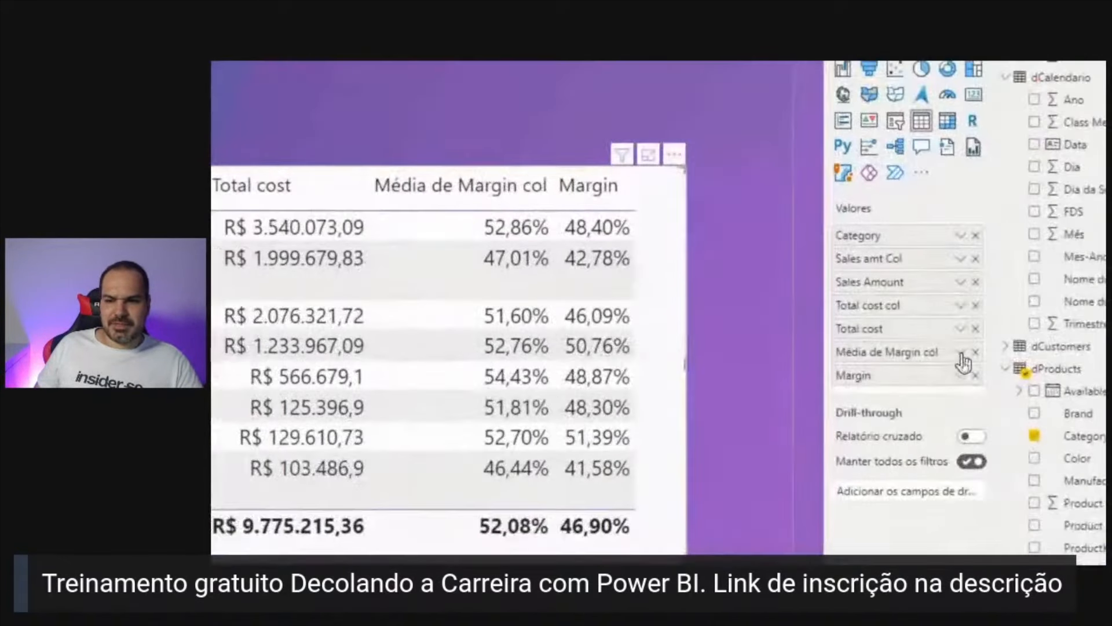
left_click(964, 360)
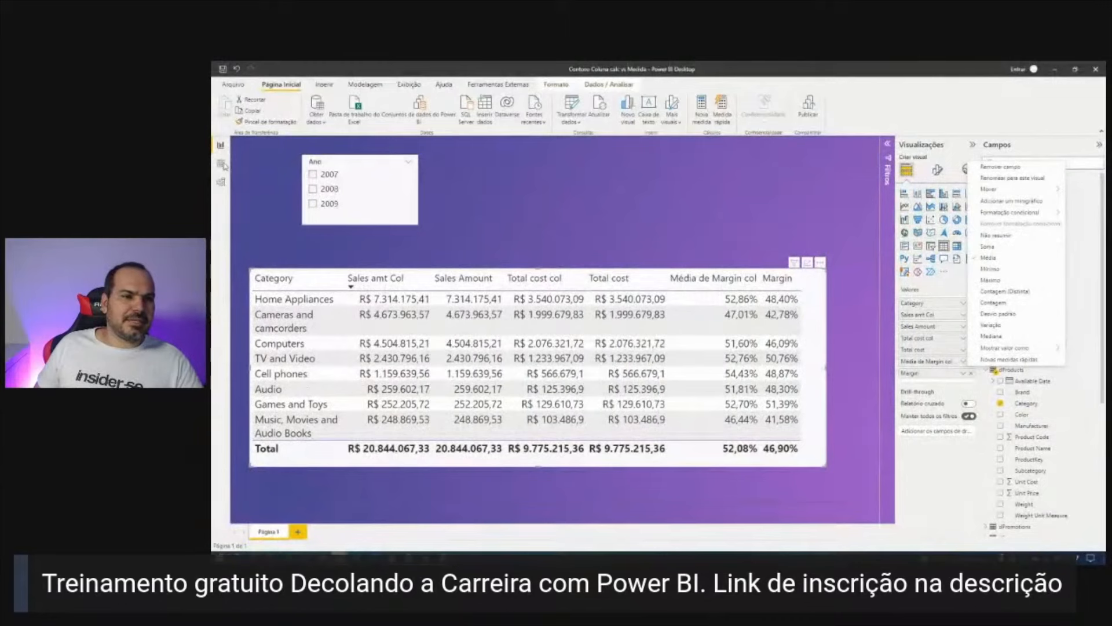
key("Escape")
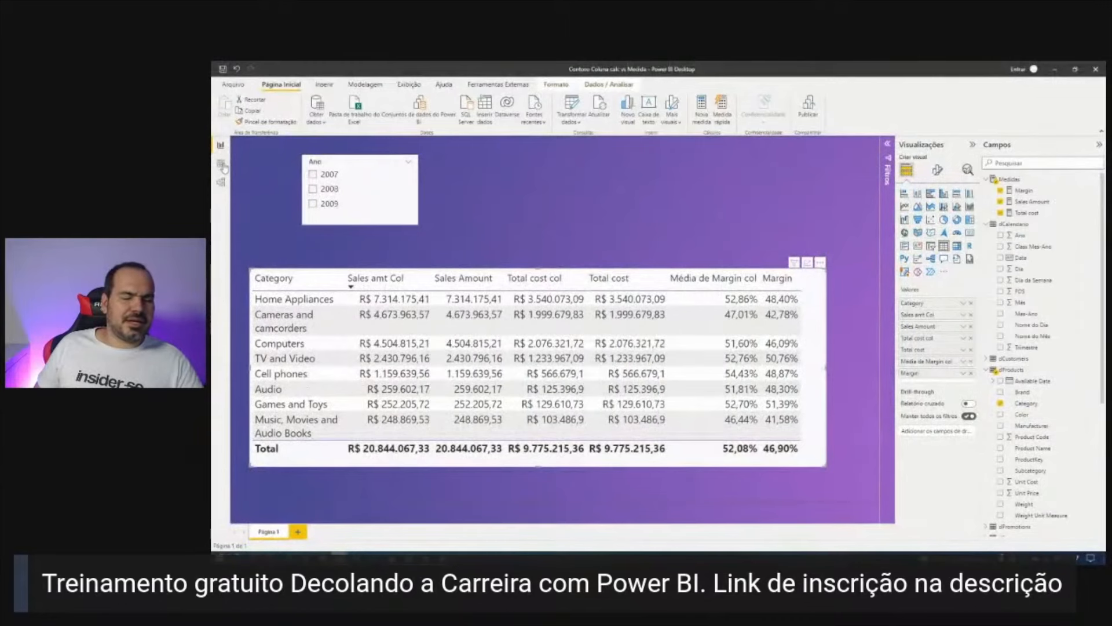
left_click(221, 163)
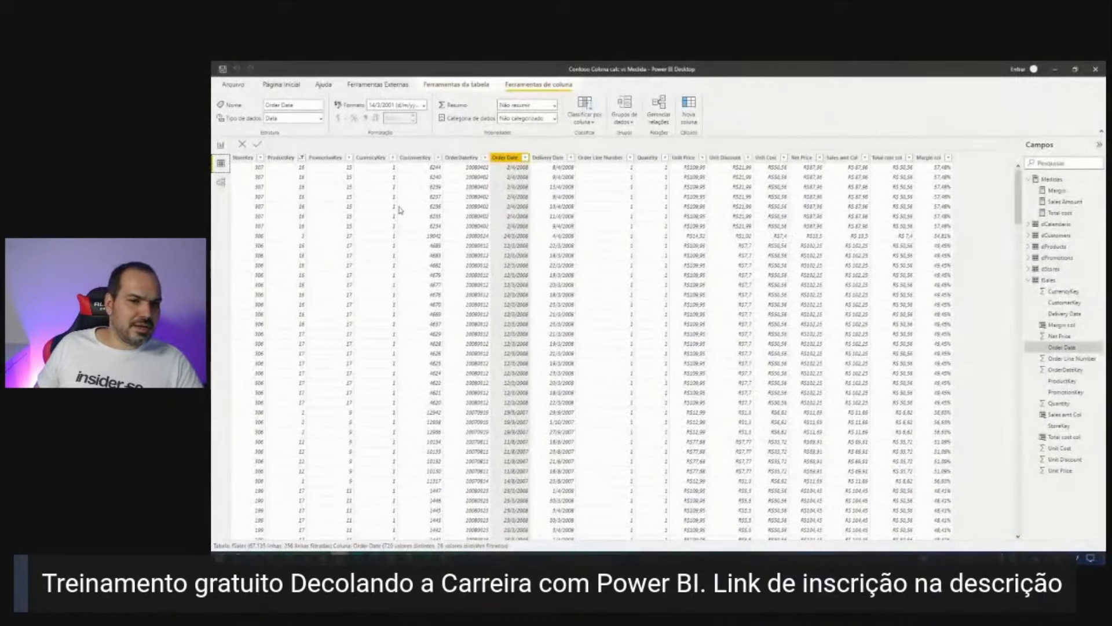
Review the Margin measure's DIVIDE formula and compare it with the row-by-row Margin col values in fSales.
left_click(220, 145)
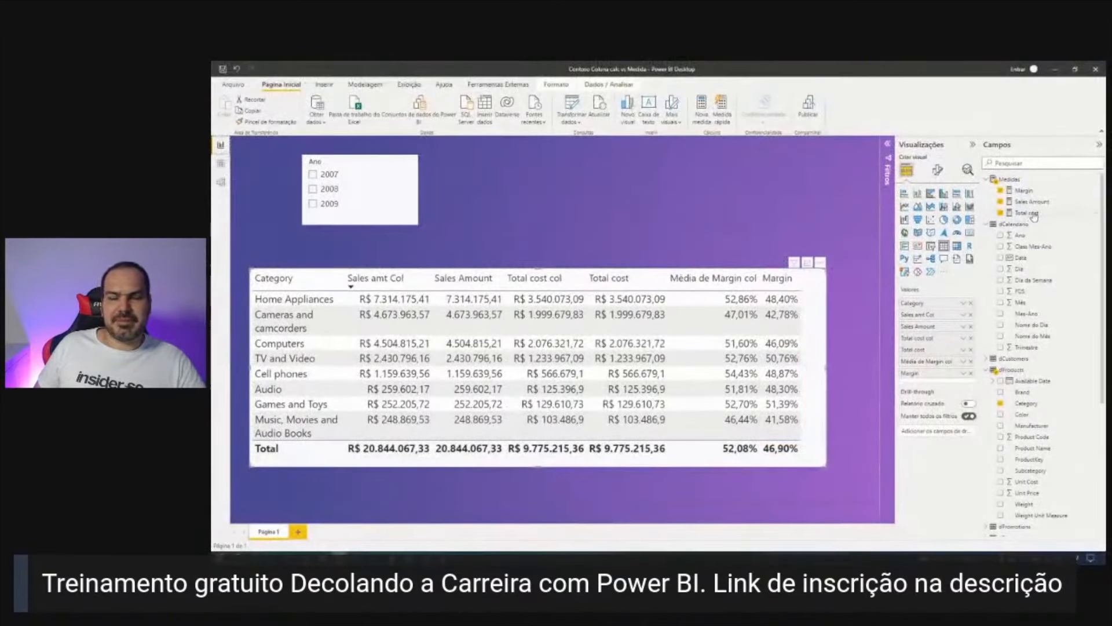
left_click(1023, 190)
left_click(465, 209)
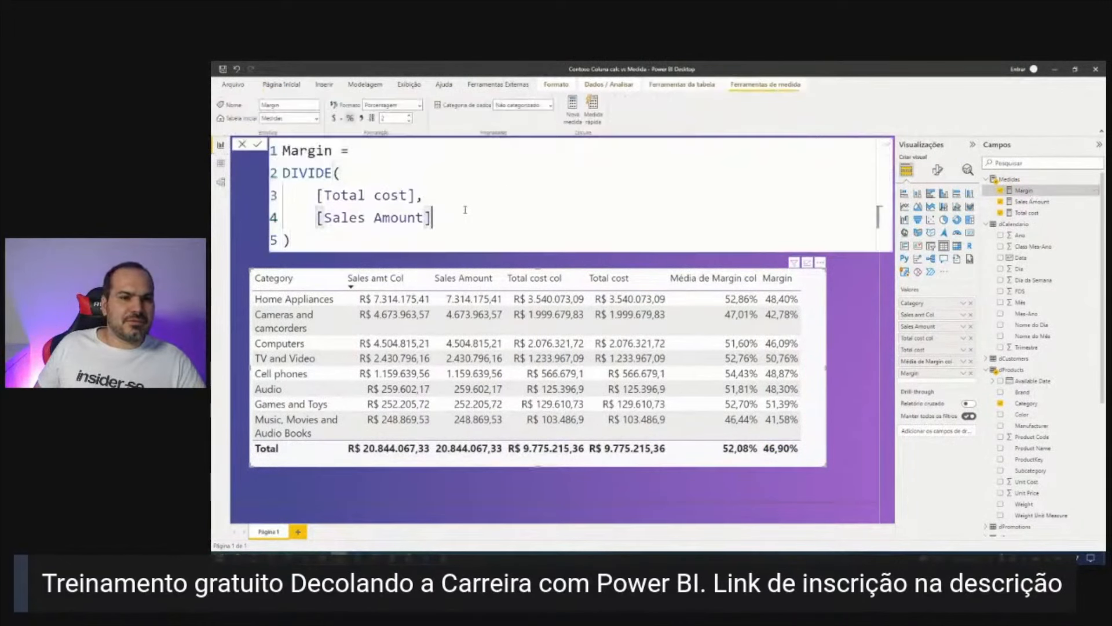
left_click(240, 187)
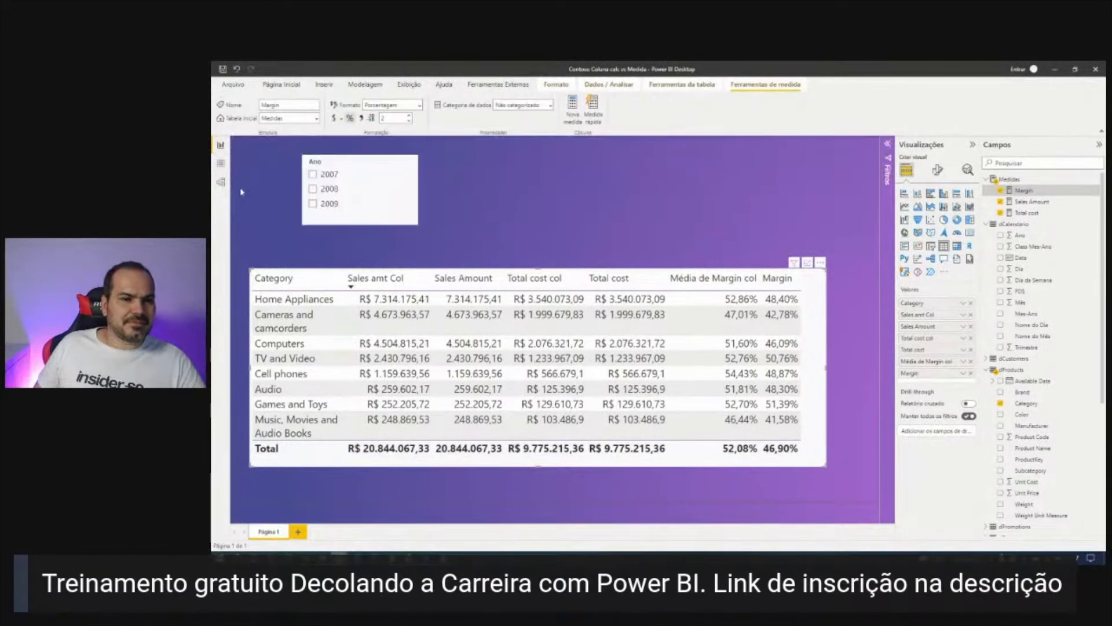
left_click(221, 163)
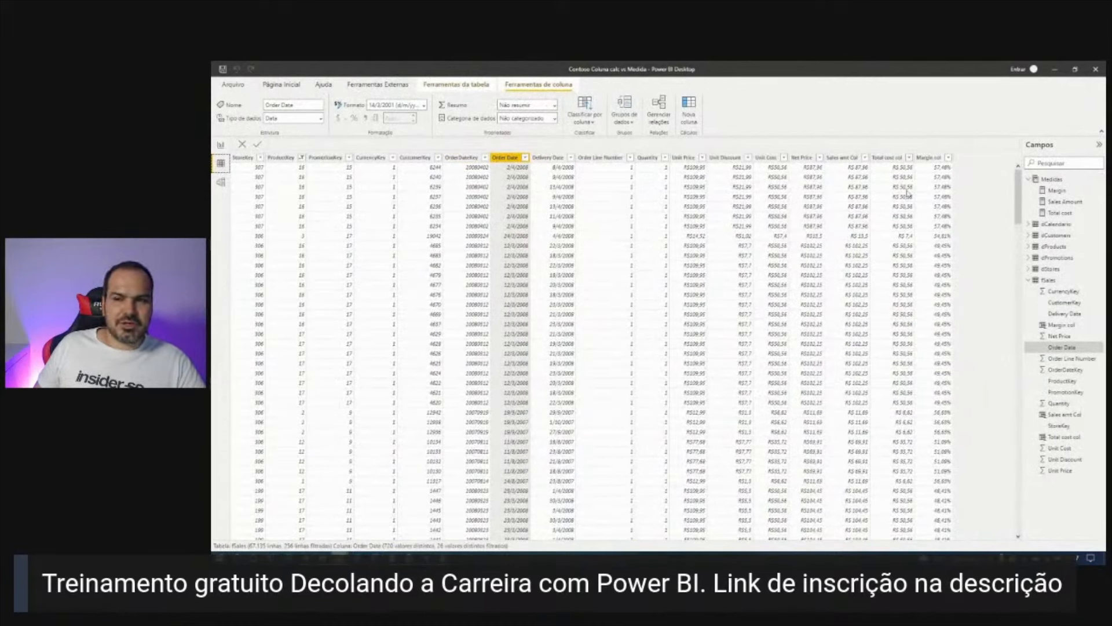
left_click_drag(912, 146, 958, 471)
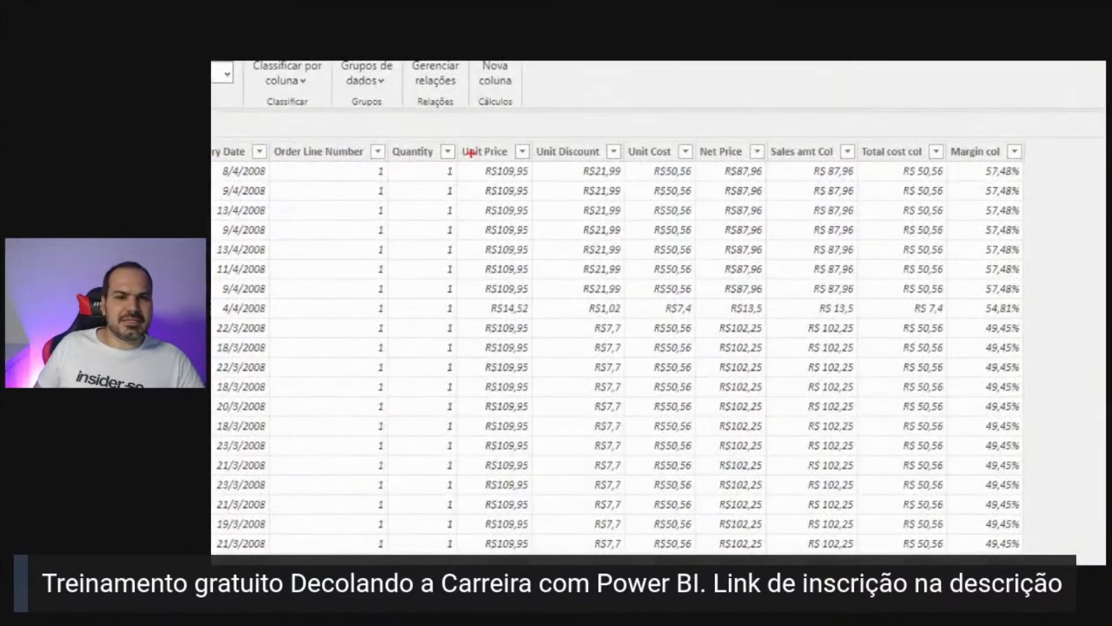
Reopen the Margin measure's formula in the report and examine its Total cost and Sales Amount arguments.
left_click(220, 145)
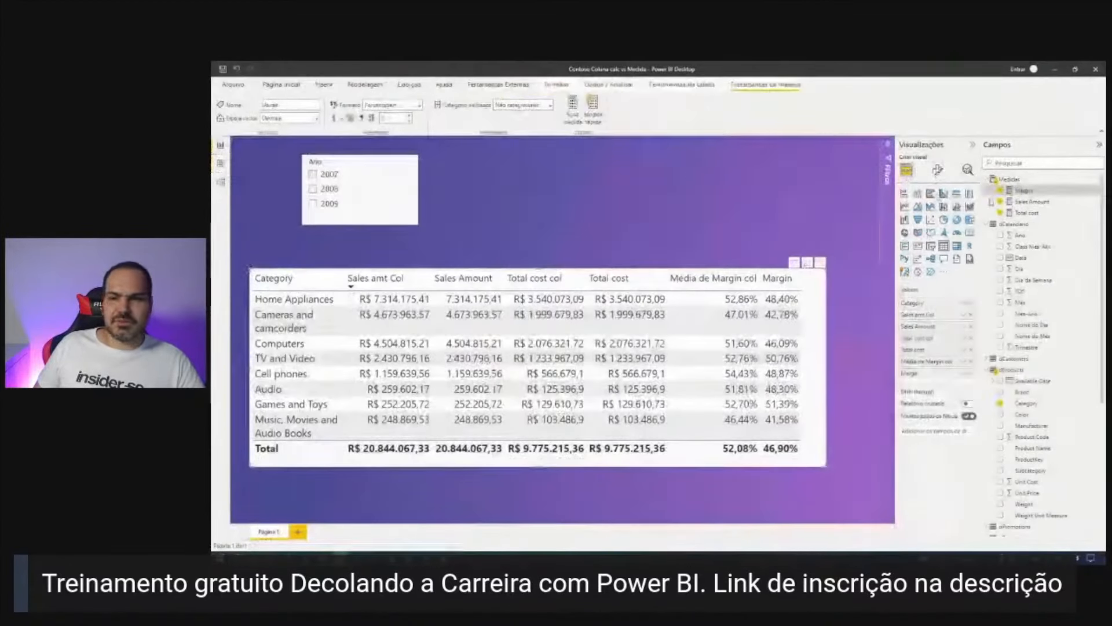
left_click(1024, 190)
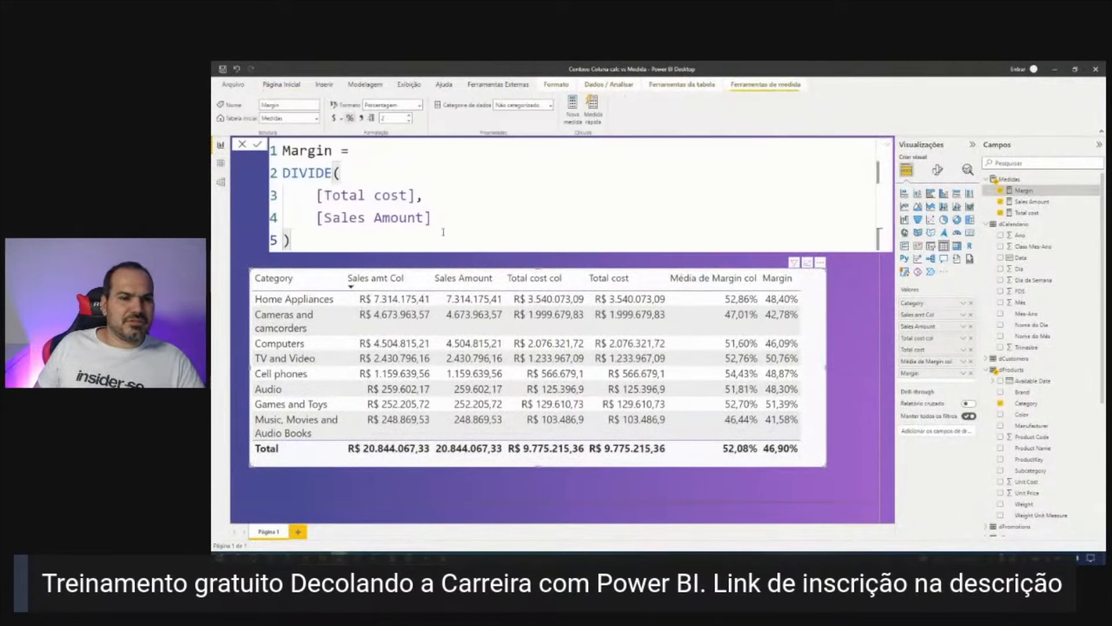
left_click(379, 220)
left_click_drag(316, 184, 409, 202)
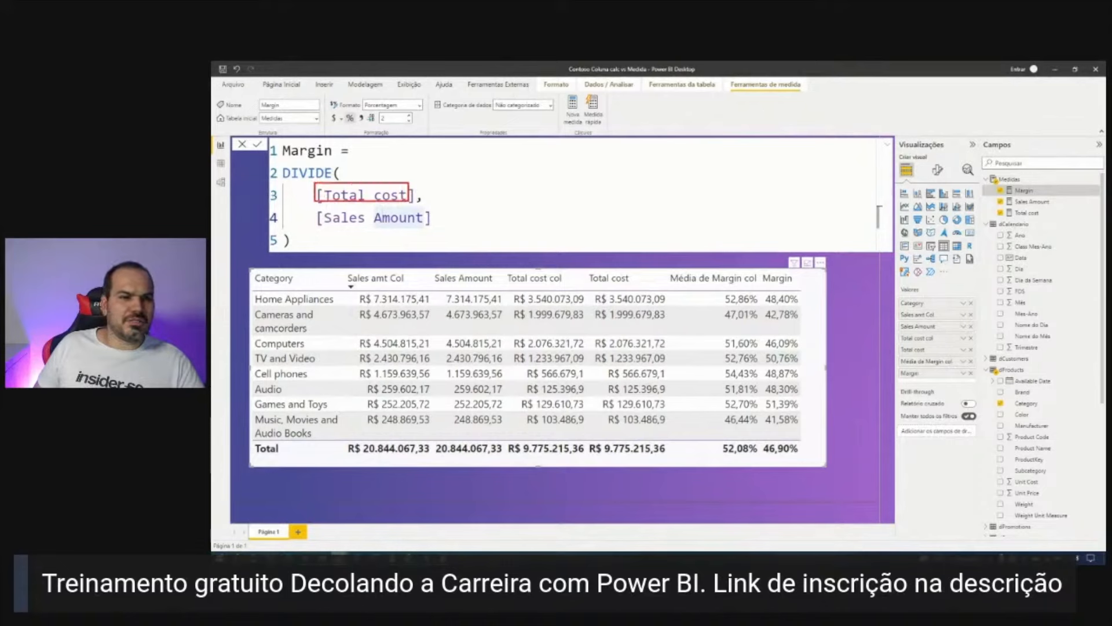
left_click_drag(316, 208, 435, 227)
key("Escape")
key("Escape")
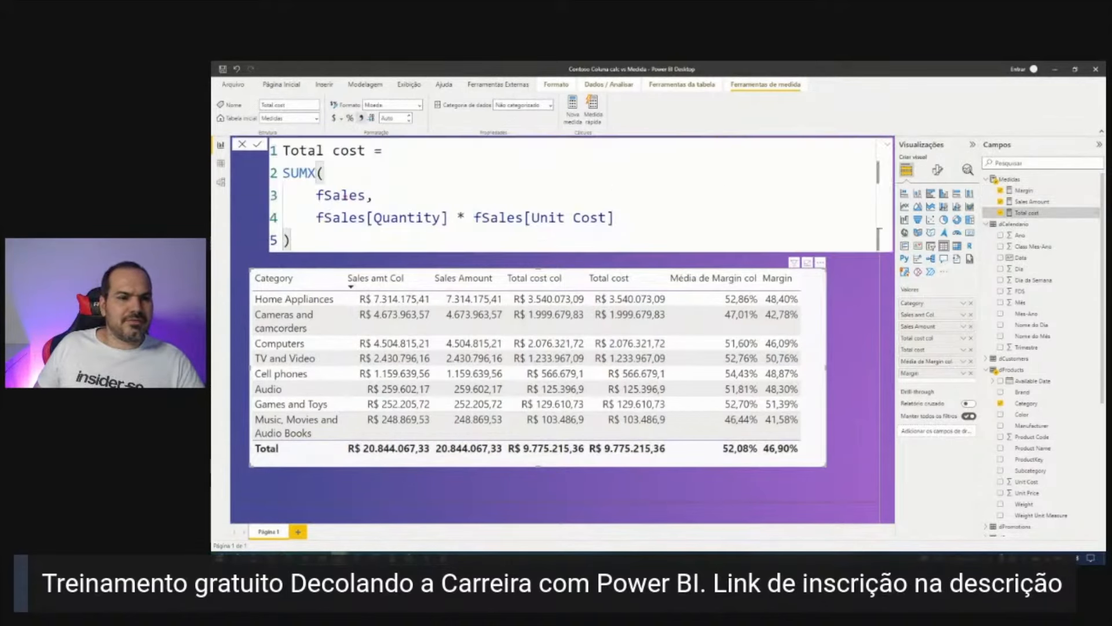
Examine how the Total cost measure's SUMX over fSales feeds the Margin value of Cell phones, then close the formula.
left_click_drag(250, 366, 315, 381)
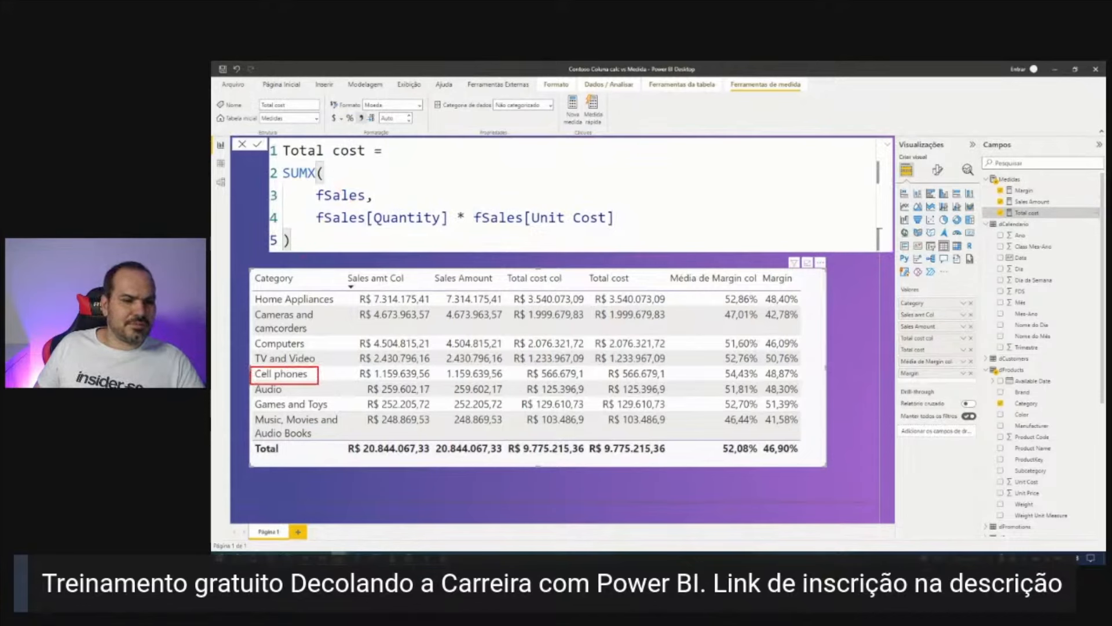
left_click_drag(763, 365, 804, 381)
mouse_move(331, 183)
left_mouse_down()
mouse_move(313, 204)
mouse_move(373, 189)
mouse_move(331, 179)
left_mouse_up()
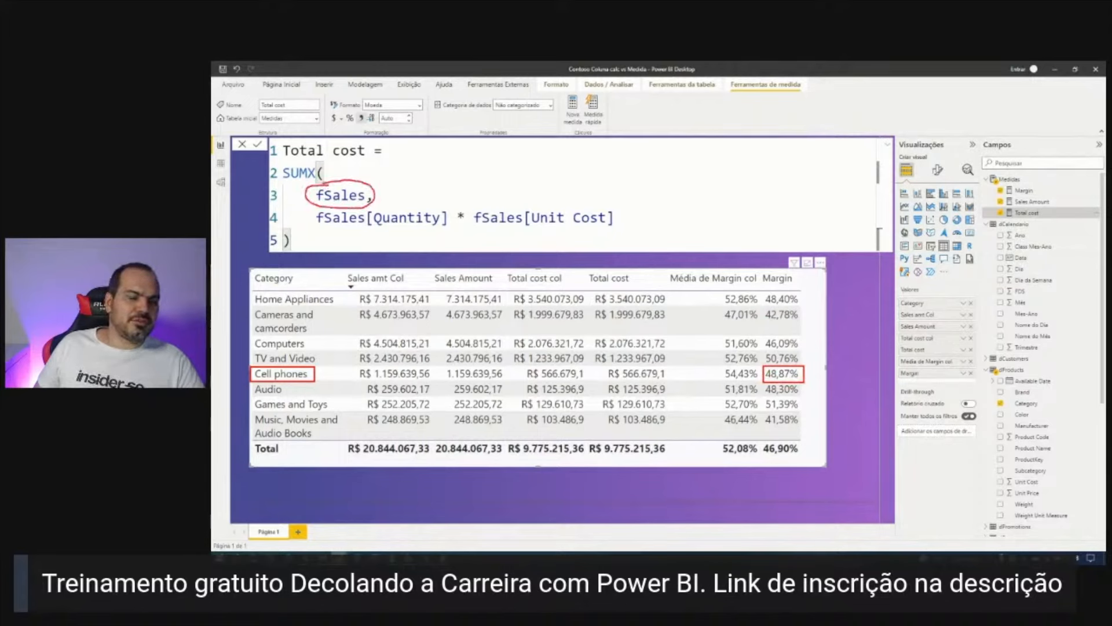
mouse_move(304, 139)
left_mouse_down()
mouse_move(378, 163)
mouse_move(307, 137)
left_mouse_up()
key("Escape")
left_click(367, 218)
key("Escape")
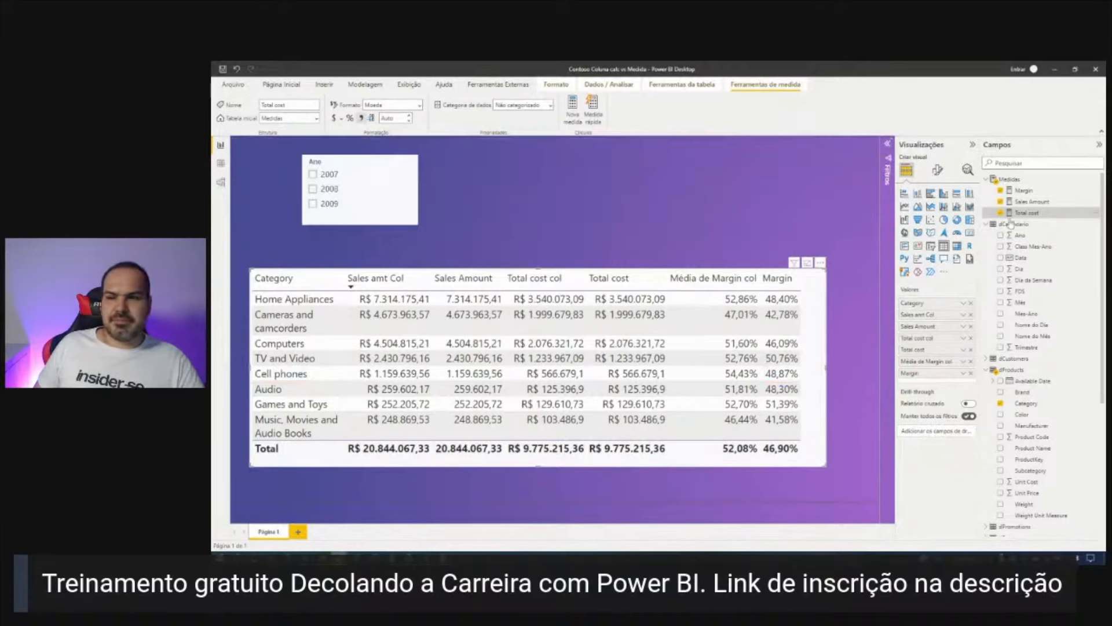
Read the Sales Amount measure's formula, focusing on fSales and the Quantity times Net Price expression.
left_click(1036, 202)
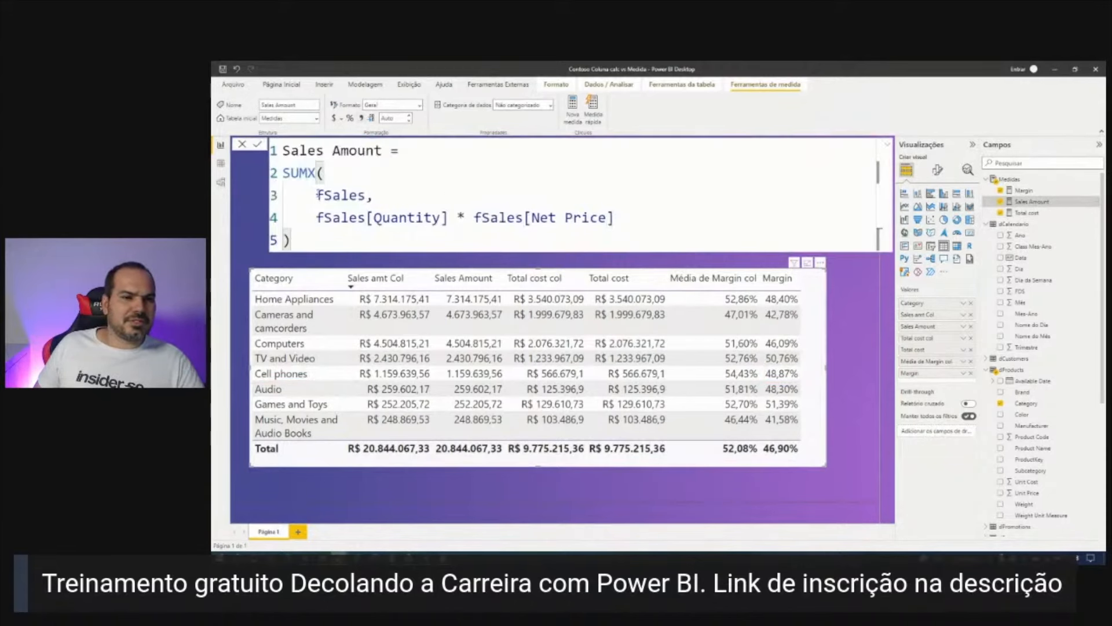
double_click(318, 195)
left_click_drag(318, 218, 613, 219)
key("Down")
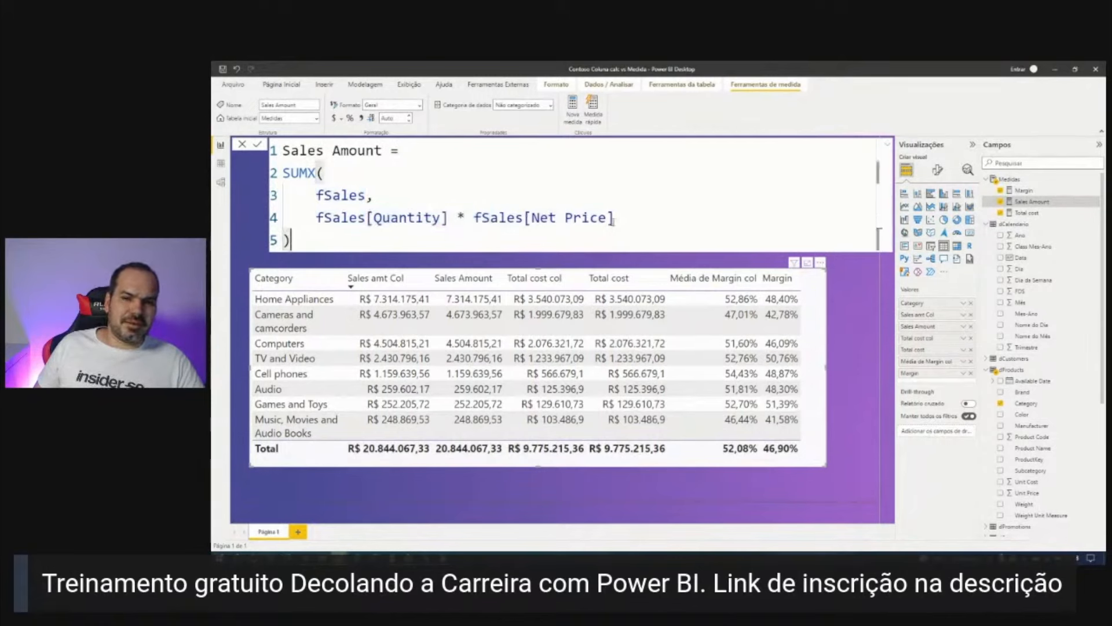
Revisit how the Margin measure divides Total cost by Sales Amount, and close its formula.
left_click(1024, 190)
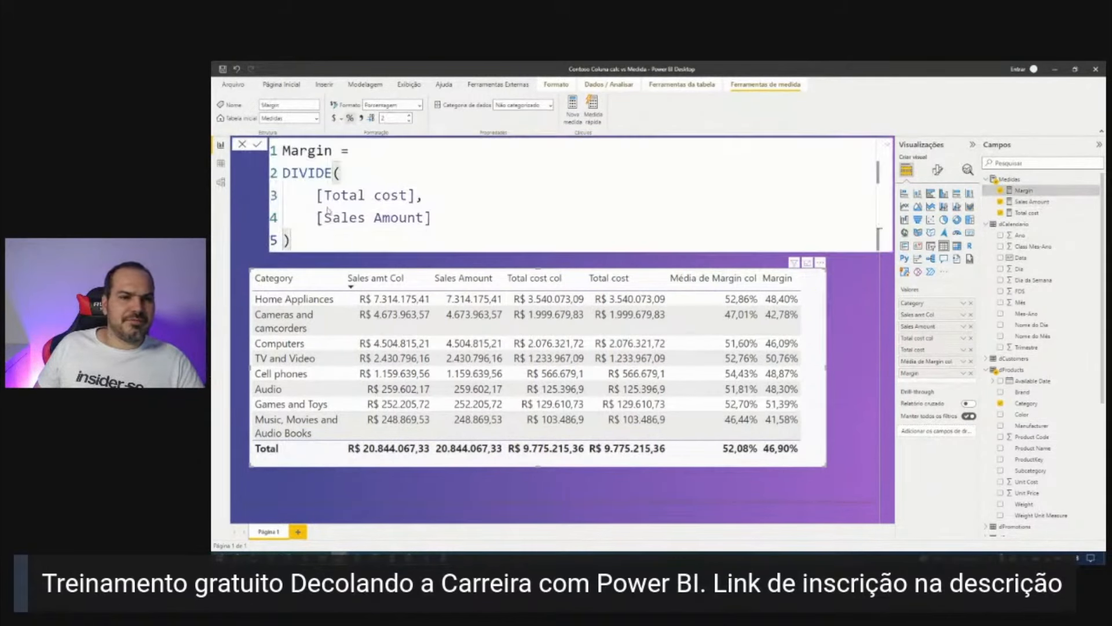
mouse_move(322, 182)
left_mouse_down()
mouse_move(374, 236)
mouse_move(391, 177)
mouse_move(338, 179)
left_mouse_up()
key("Escape")
left_click(329, 246)
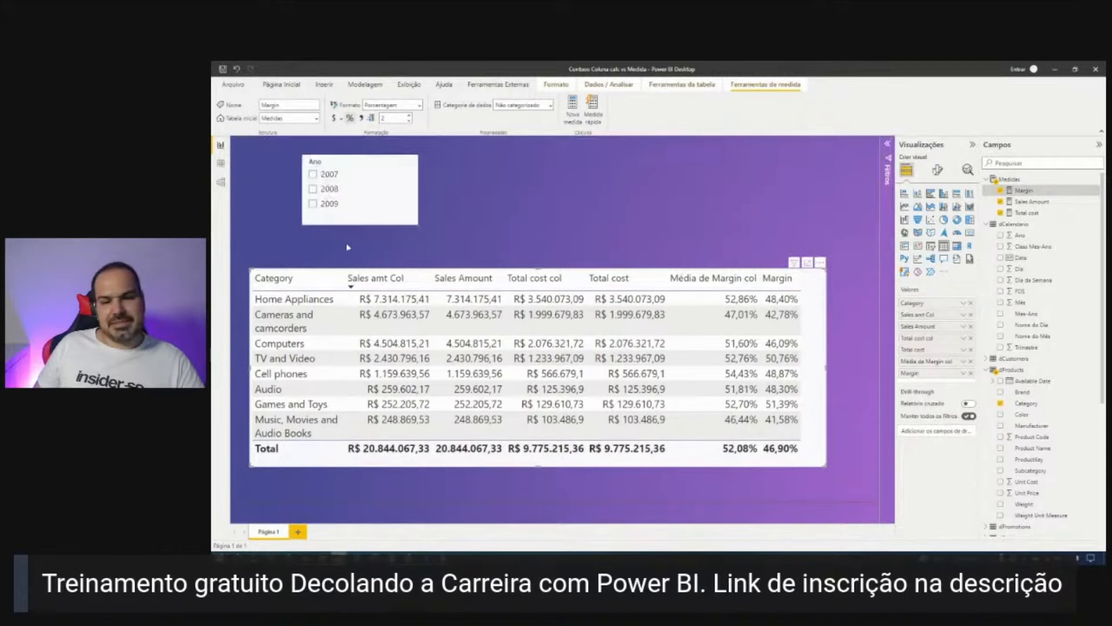